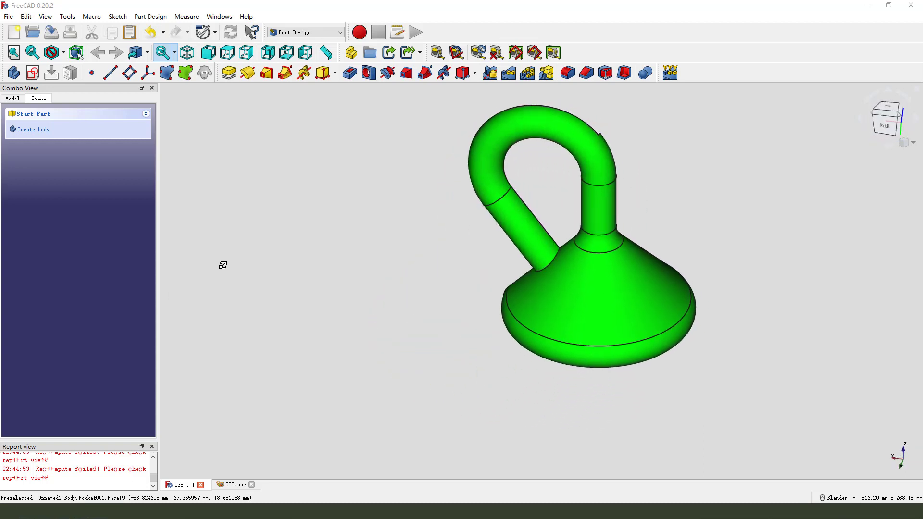
# Examine the finished bottle model and the section view in the 035.png reference drawing
pyautogui.moveTo(280, 210)
pyautogui.mouseDown()
pyautogui.moveTo(398, 169)
pyautogui.moveTo(665, 448)
pyautogui.moveTo(382, 244)
pyautogui.mouseUp()
pyautogui.moveTo(278, 274)
pyautogui.mouseDown()
pyautogui.moveTo(181, 212)
pyautogui.moveTo(45, 24)
pyautogui.moveTo(99, 42)
pyautogui.mouseUp()
pyautogui.press('Escape')
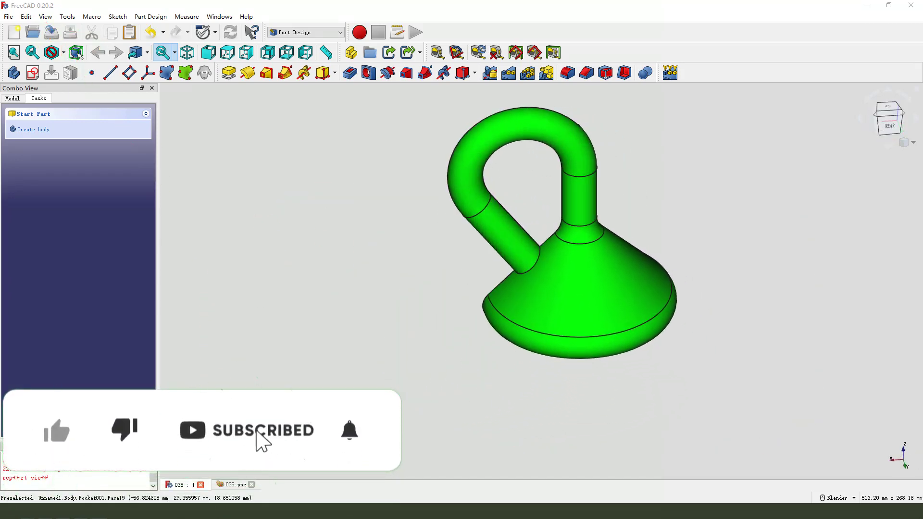
pyautogui.click(232, 485)
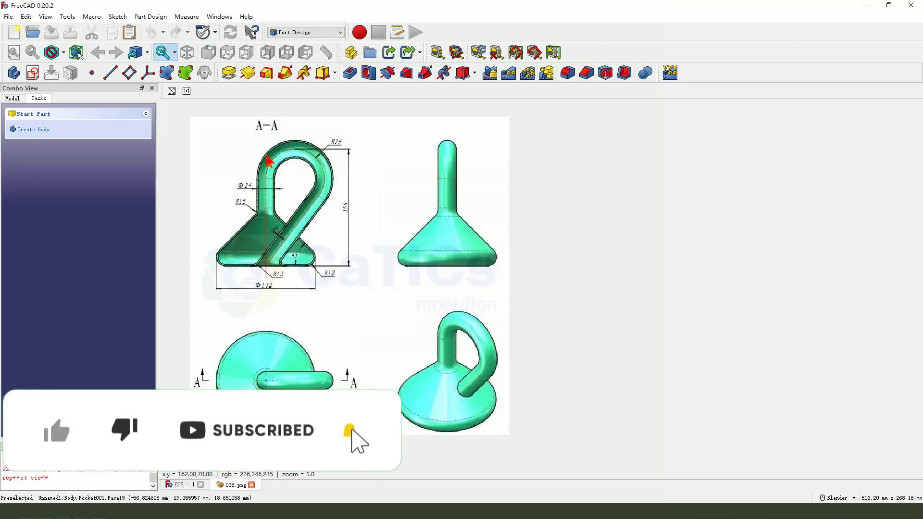
pyautogui.moveTo(226, 149)
pyautogui.mouseDown()
pyautogui.moveTo(354, 161)
pyautogui.moveTo(198, 191)
pyautogui.mouseUp()
pyautogui.moveTo(292, 188)
pyautogui.mouseDown()
pyautogui.moveTo(304, 215)
pyautogui.moveTo(311, 211)
pyautogui.mouseUp()
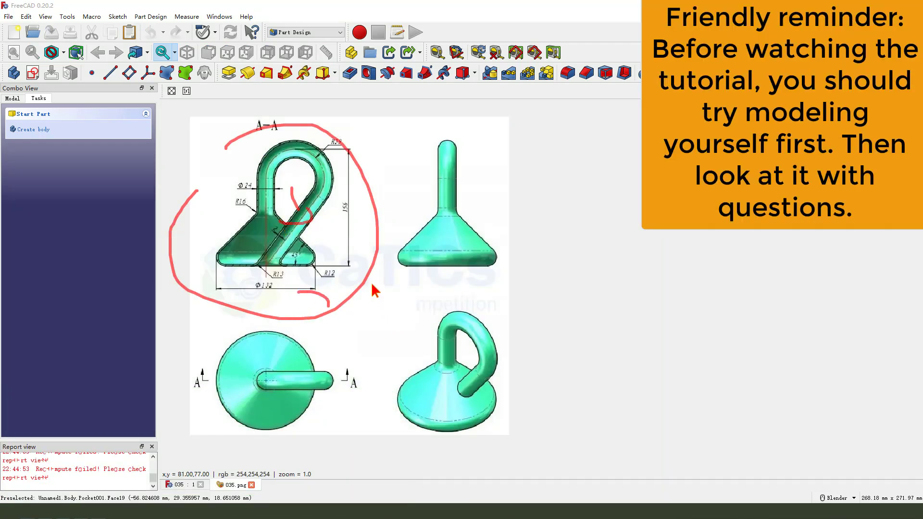
pyautogui.press('Escape')
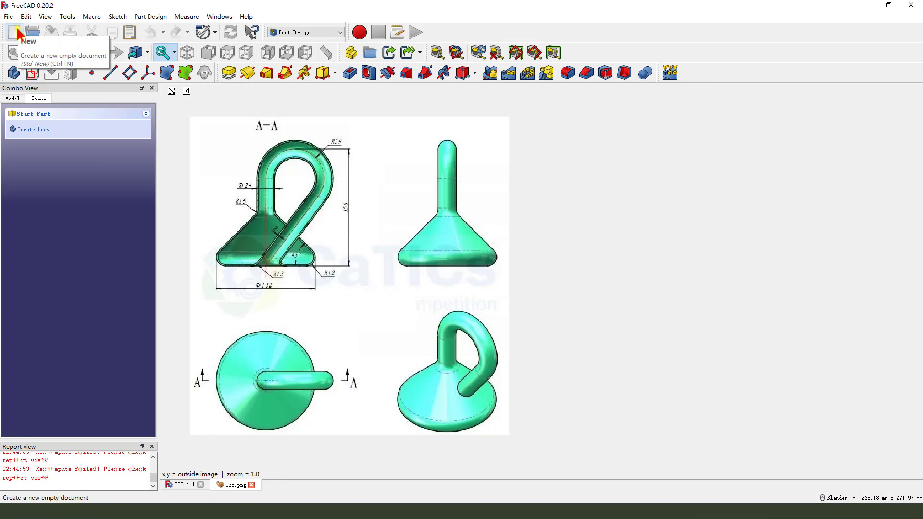
# Create a new empty document and add a body to it
pyautogui.click(14, 33)
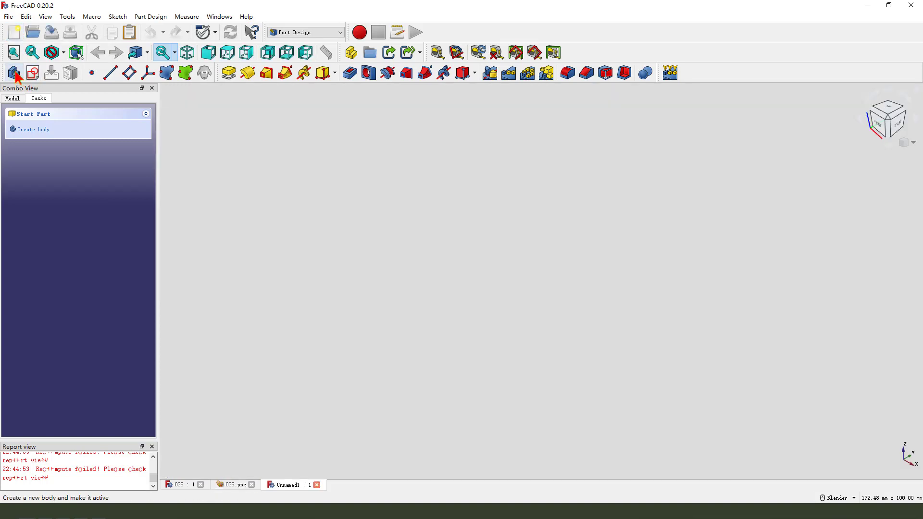
pyautogui.click(16, 74)
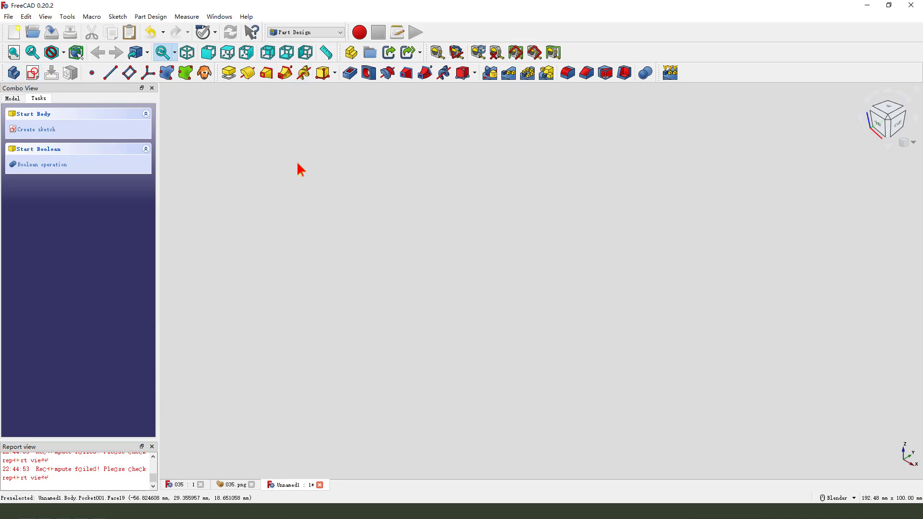
# Close the finished 035 model and tile the new document beside the 035.png drawing
pyautogui.click(200, 485)
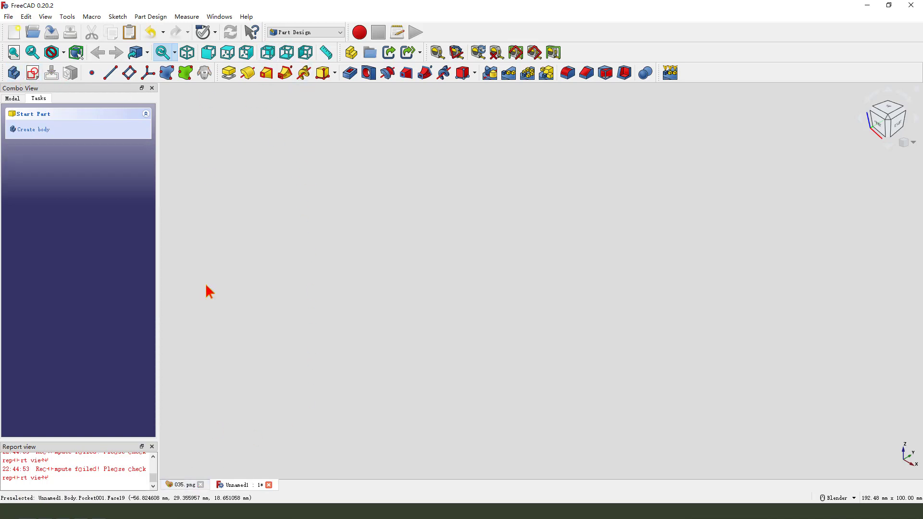
pyautogui.click(215, 17)
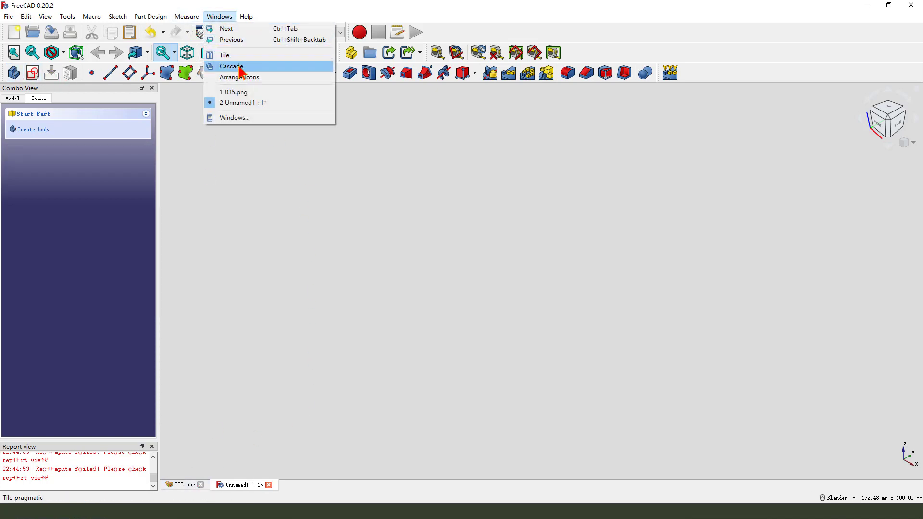
pyautogui.click(228, 56)
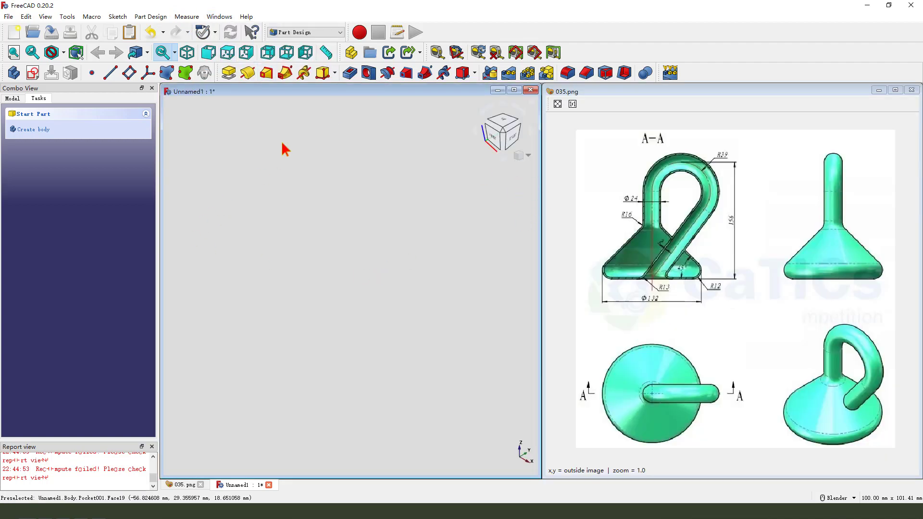
# Start a new sketch in the body on the XZ plane
pyautogui.click(13, 98)
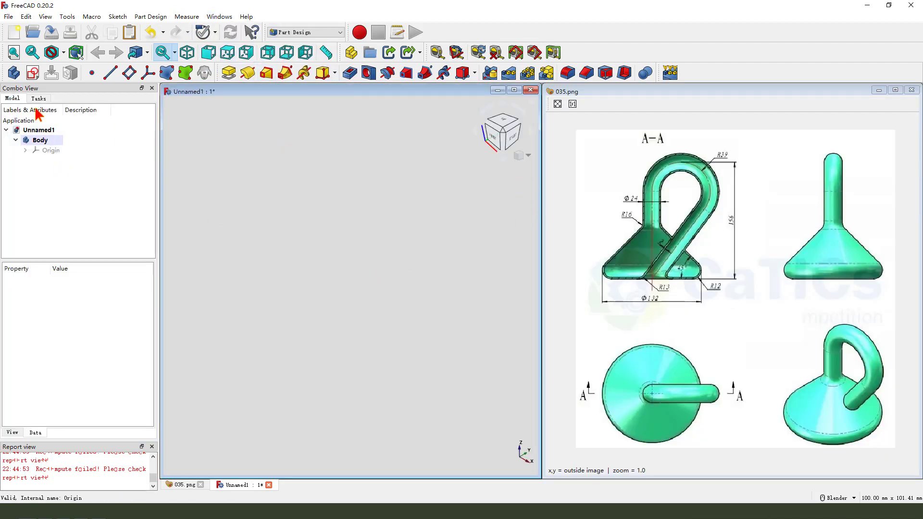
pyautogui.click(32, 74)
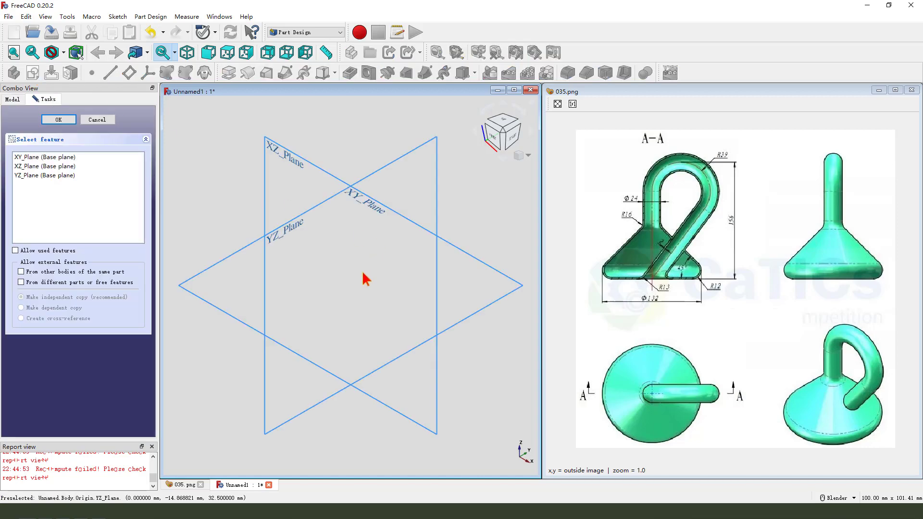
pyautogui.moveTo(335, 287)
pyautogui.mouseDown(button='middle')
pyautogui.moveTo(375, 267)
pyautogui.moveTo(352, 281)
pyautogui.mouseUp(button='middle')
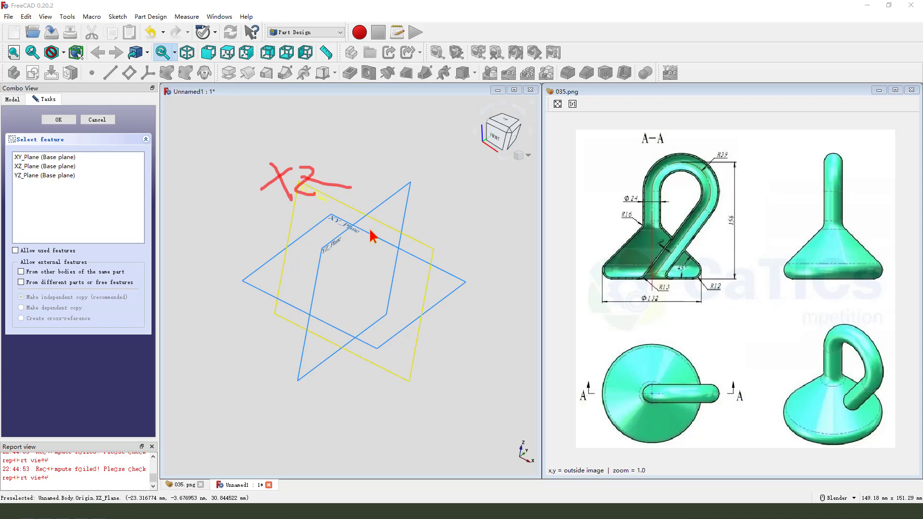
pyautogui.press('Escape')
pyautogui.click(332, 201)
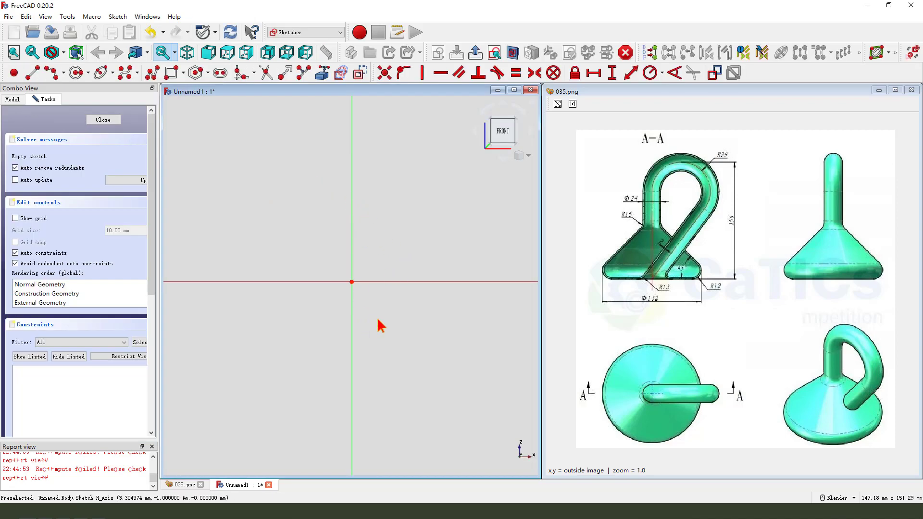
# Examine the conical base and its dimensions in section A-A of the reference drawing
pyautogui.click(722, 301)
pyautogui.moveTo(721, 301); pyautogui.dragTo(711, 303)
pyautogui.moveTo(596, 267)
pyautogui.mouseDown()
pyautogui.moveTo(721, 153)
pyautogui.moveTo(615, 303)
pyautogui.mouseUp()
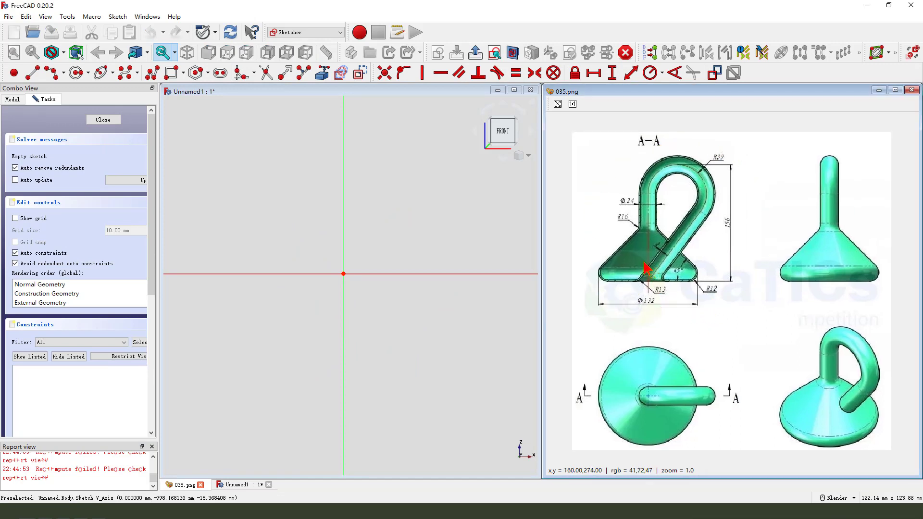
pyautogui.moveTo(596, 228); pyautogui.dragTo(693, 224)
pyautogui.moveTo(710, 279); pyautogui.dragTo(605, 303)
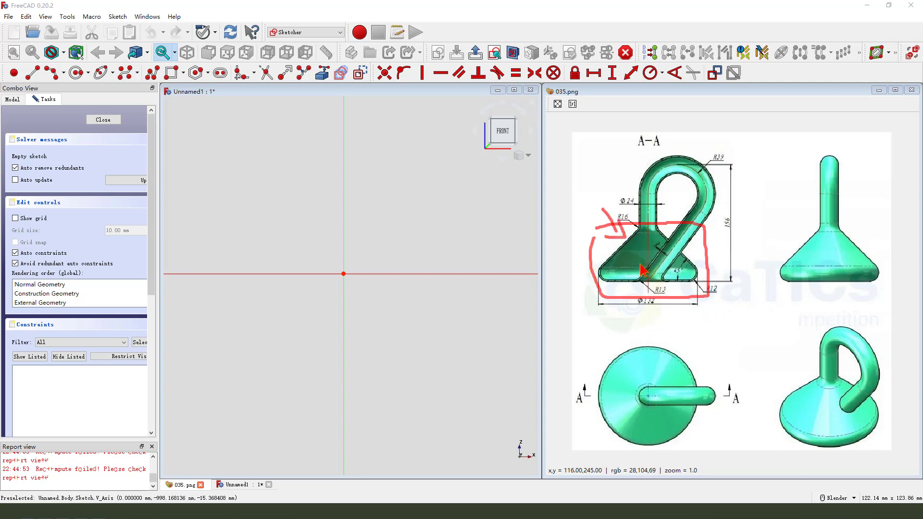
pyautogui.press('Escape')
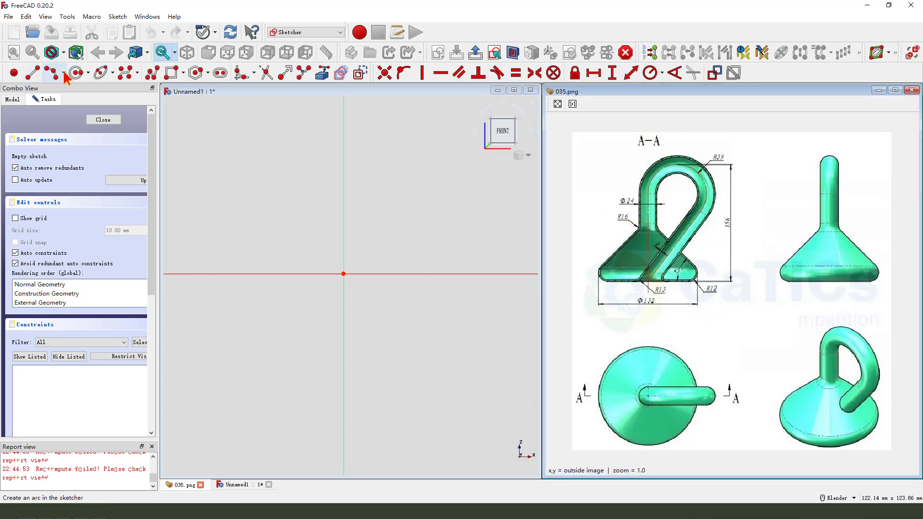
# Sketch a line about 34 mm long from the origin along the horizontal axis and an arc of about 11 mm radius rising from its end
pyautogui.click(33, 75)
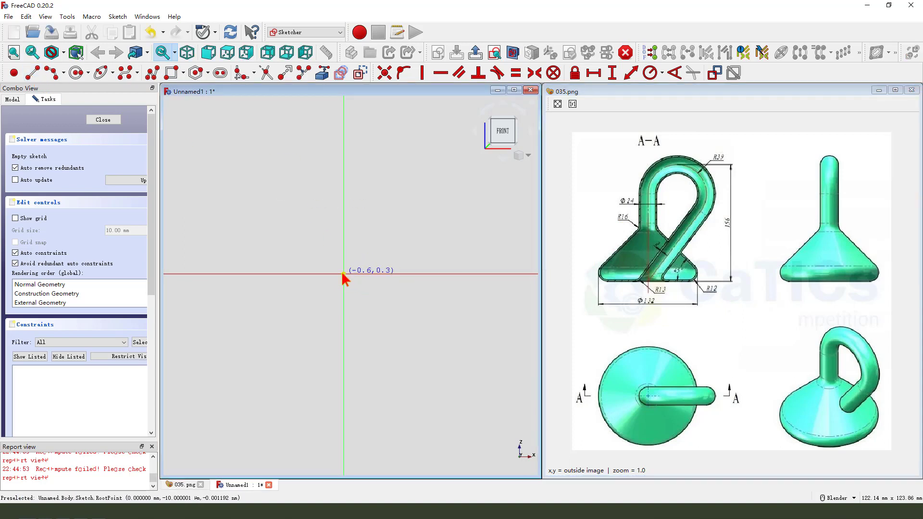
pyautogui.click(32, 73)
pyautogui.click(344, 273)
pyautogui.click(446, 273)
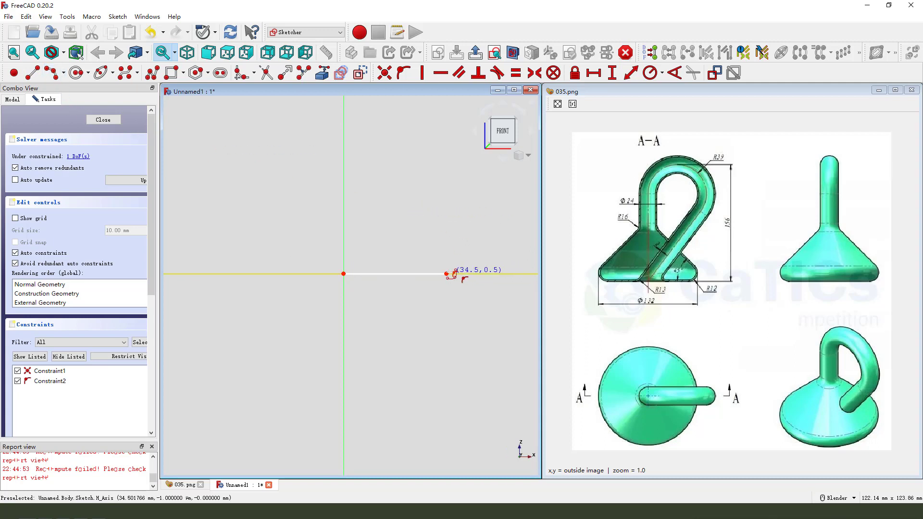
pyautogui.click(447, 274)
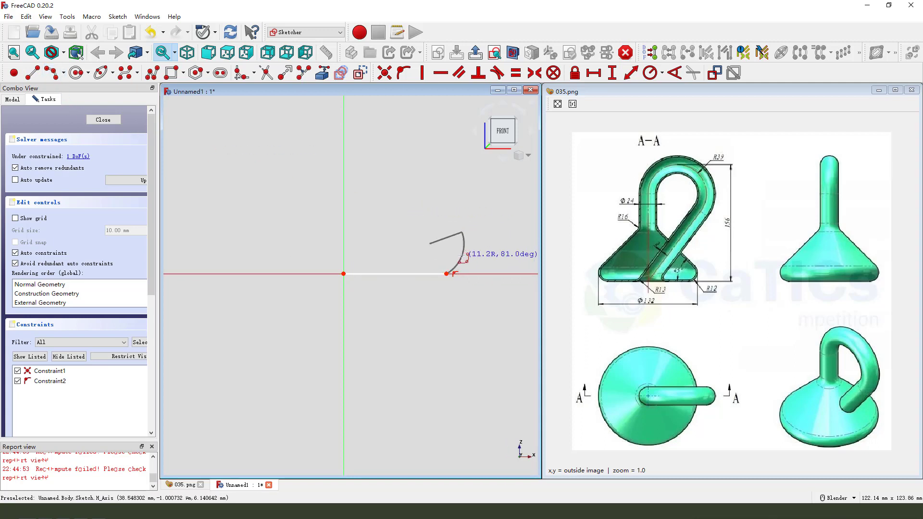
pyautogui.click(462, 256)
# Sketch a sloped line from the arc's upper end toward the vertical axis, followed by a vertical line about 20 mm long going up
pyautogui.click(32, 73)
pyautogui.click(462, 232)
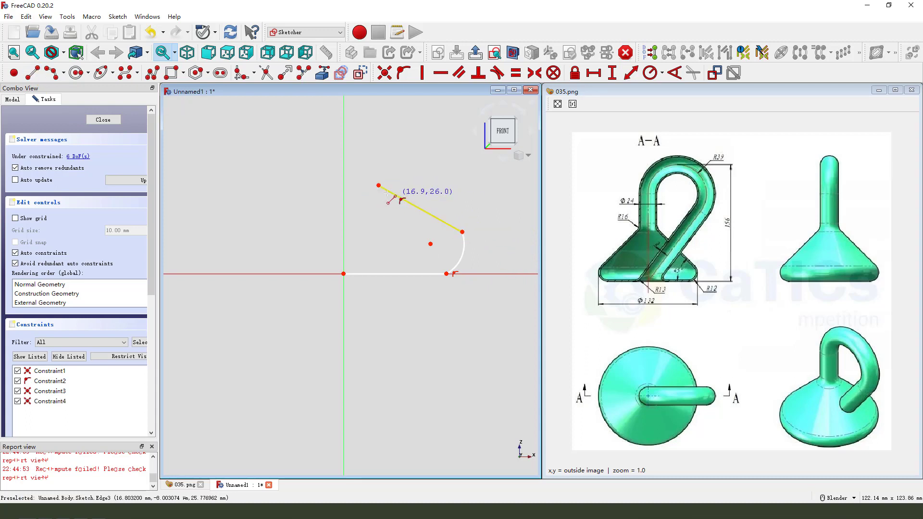
pyautogui.click(379, 184)
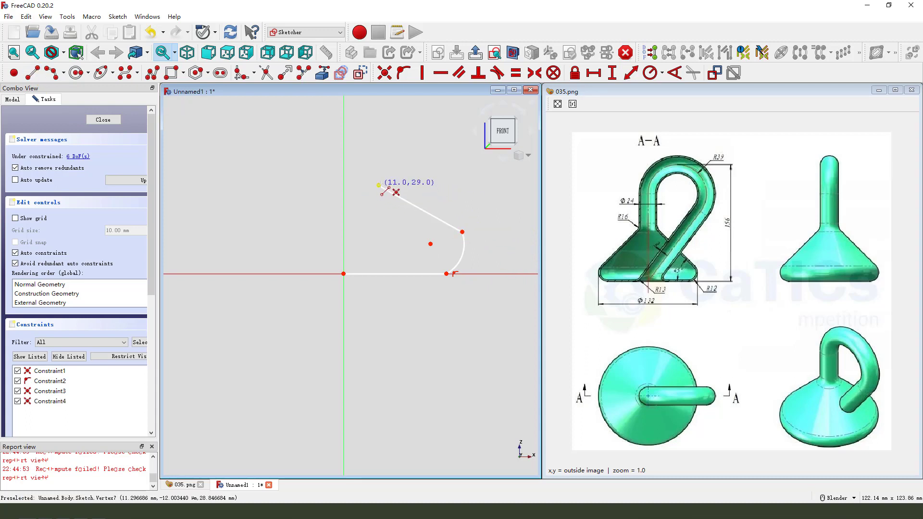
pyautogui.click(378, 124)
pyautogui.rightClick(390, 134)
pyautogui.scroll(-2, 350, 254)
pyautogui.rightClick(435, 241)
# Make the base arc tangent to both the sloped line and the bottom horizontal line
pyautogui.click(425, 225)
pyautogui.click(420, 239)
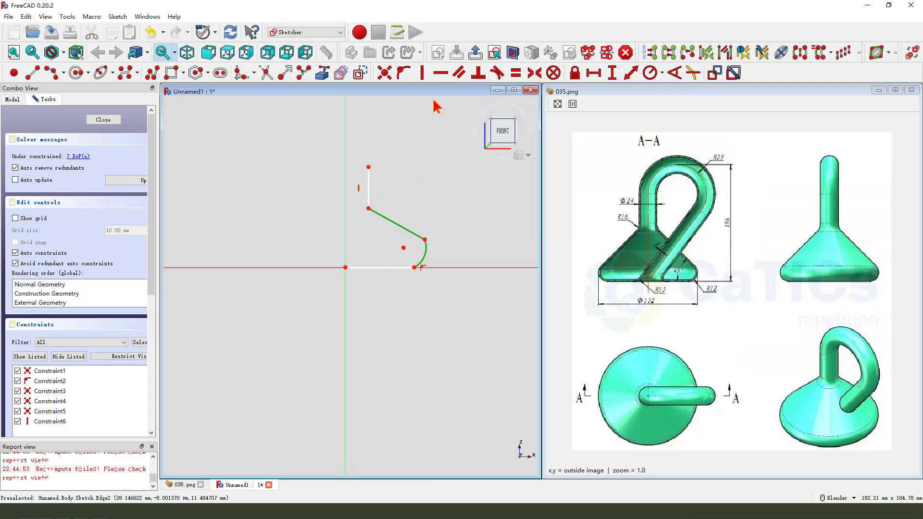
pyautogui.click(497, 72)
pyautogui.scroll(2, 435, 287)
pyautogui.click(415, 257)
pyautogui.click(380, 261)
pyautogui.click(497, 73)
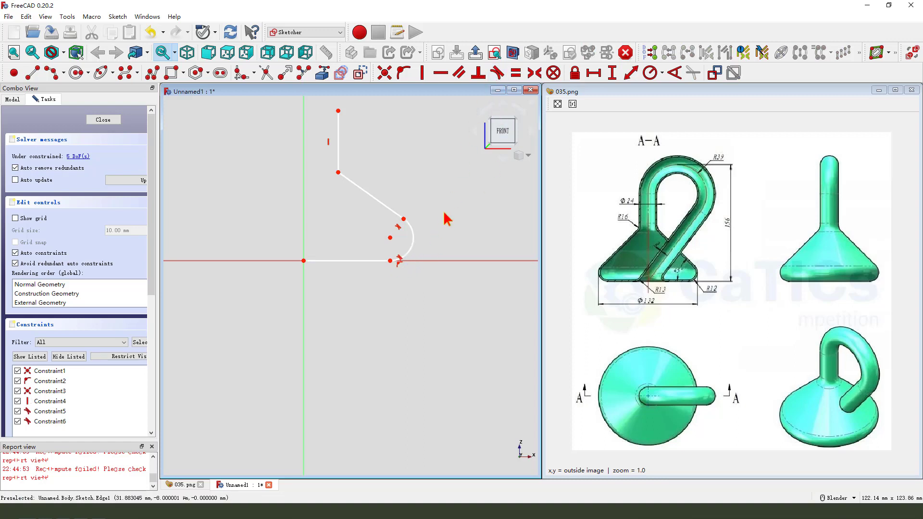
# Fillet the sketch corner between the vertical neck line and the sloped line
pyautogui.scroll(-1, 406, 272)
pyautogui.scroll(1, 339, 189)
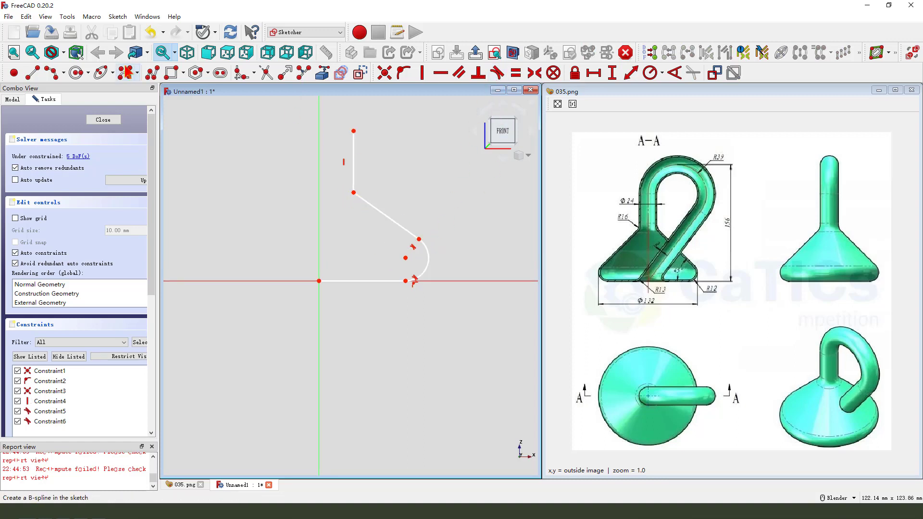
pyautogui.click(238, 75)
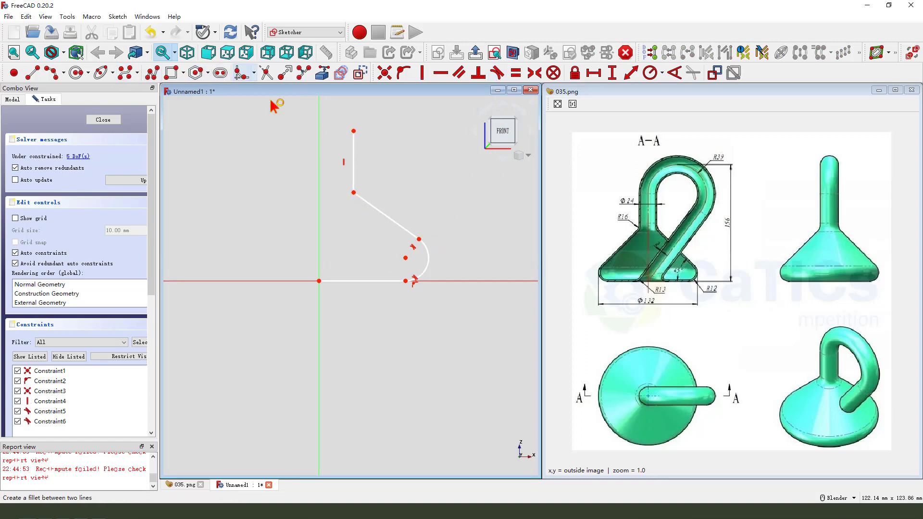
pyautogui.click(353, 170)
pyautogui.click(371, 206)
# Draw a horizontal line from the top of the neck line across the vertical axis
pyautogui.scroll(-1, 399, 207)
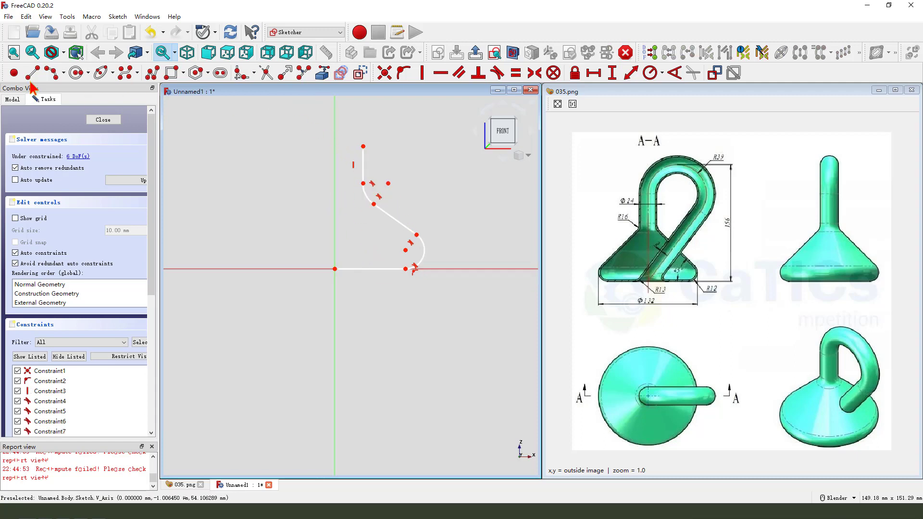
pyautogui.press('g')
pyautogui.press('l')
pyautogui.click(363, 146)
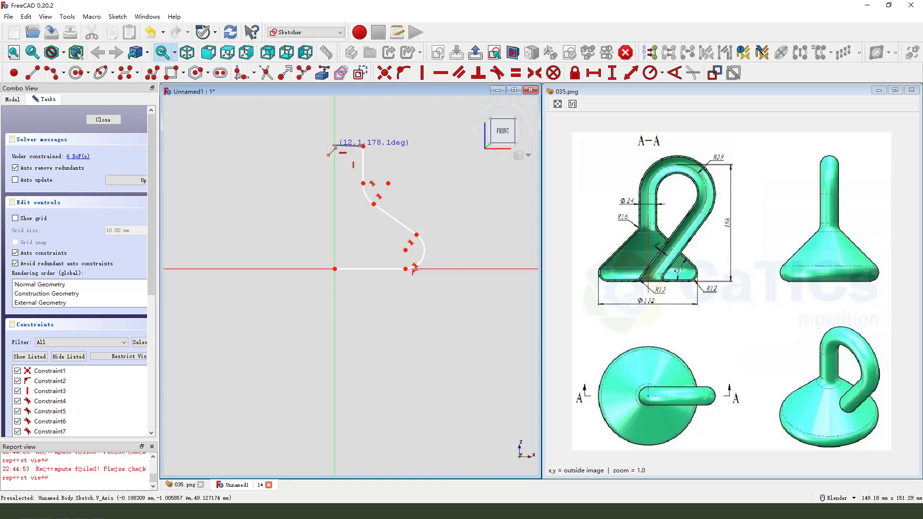
pyautogui.click(310, 146)
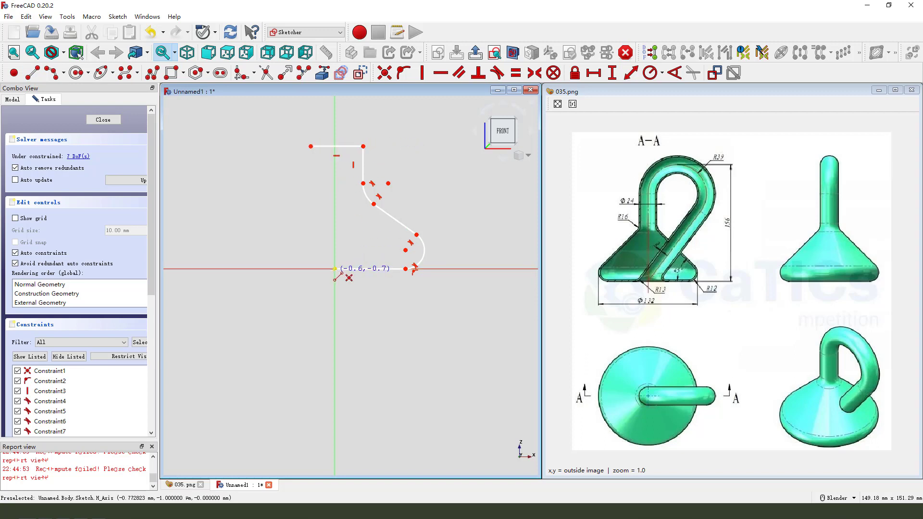
# Close the profile with a line from the origin to the top line's free end and constrain it vertical
pyautogui.click(334, 268)
pyautogui.click(310, 146)
pyautogui.rightClick(301, 183)
pyautogui.click(316, 175)
pyautogui.click(422, 73)
# Constrain the top line's horizontal length to 12 mm and move the dimension label beside the profile
pyautogui.scroll(1, 398, 164)
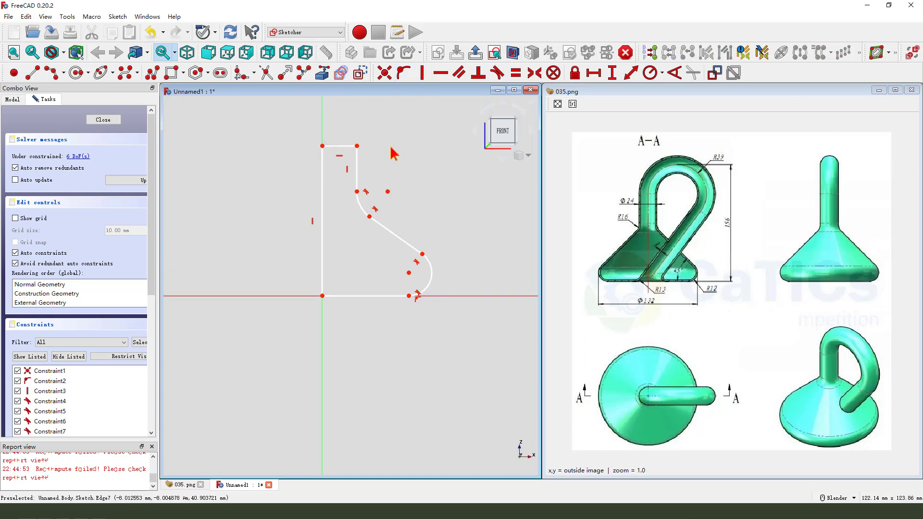
pyautogui.click(339, 145)
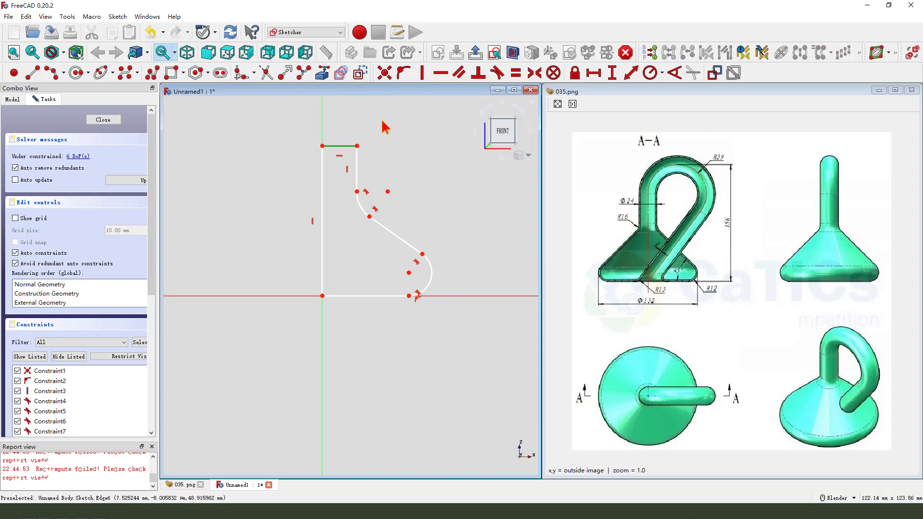
pyautogui.click(599, 74)
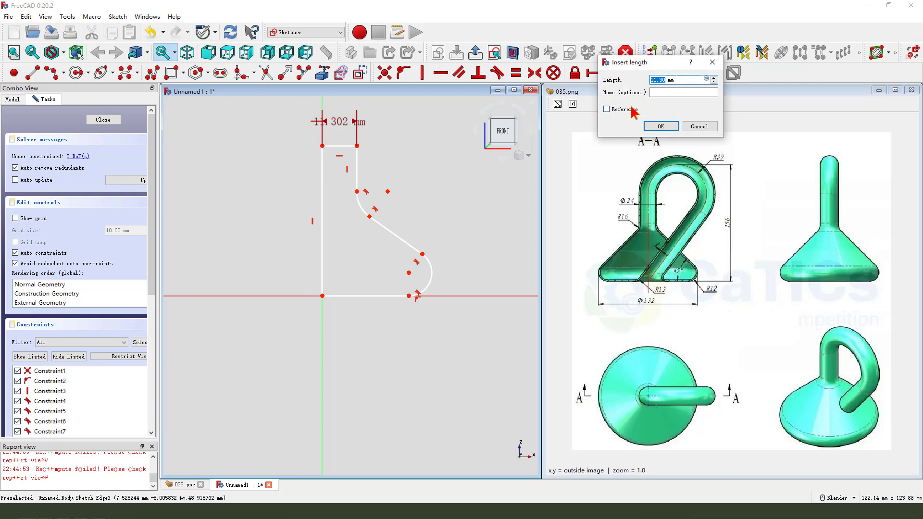
pyautogui.write('12')
pyautogui.press('Return')
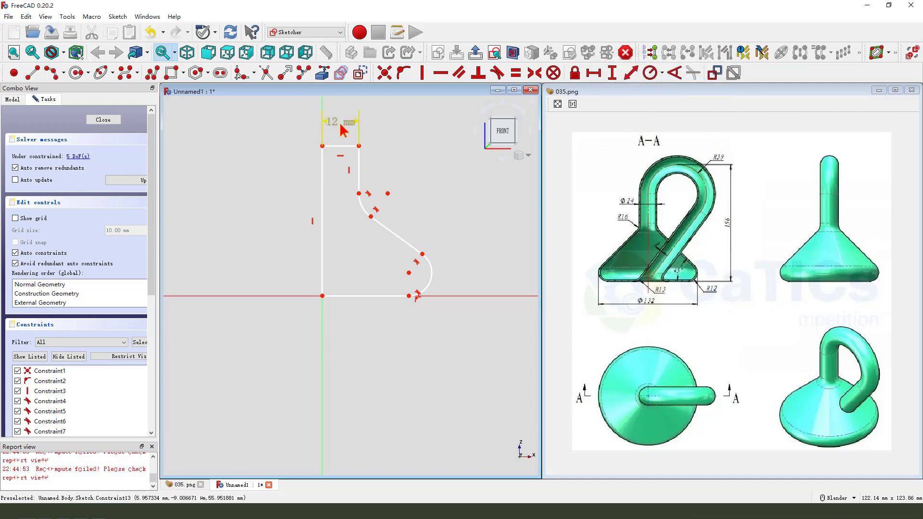
pyautogui.moveTo(343, 129); pyautogui.dragTo(403, 128)
# Constrain the radius of the rounded outer corner arc at the base to 12 mm
pyautogui.scroll(-1, 435, 216)
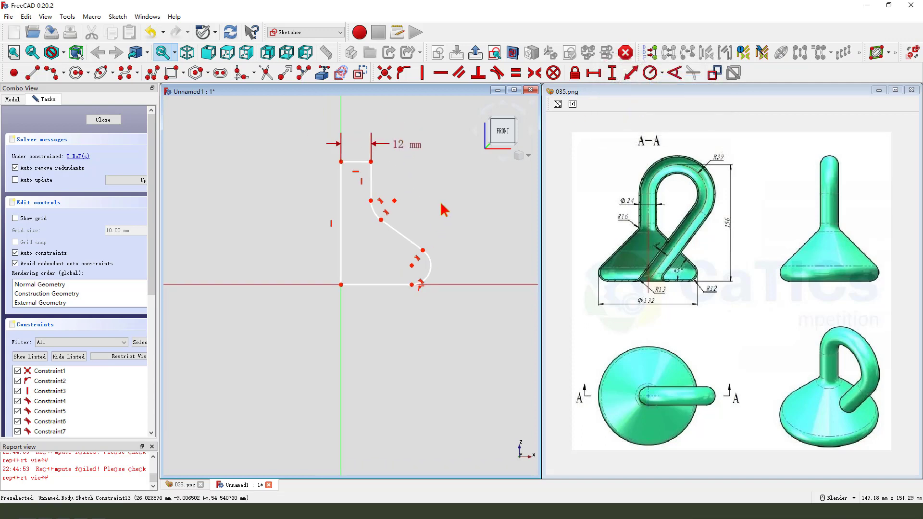
pyautogui.scroll(1, 443, 210)
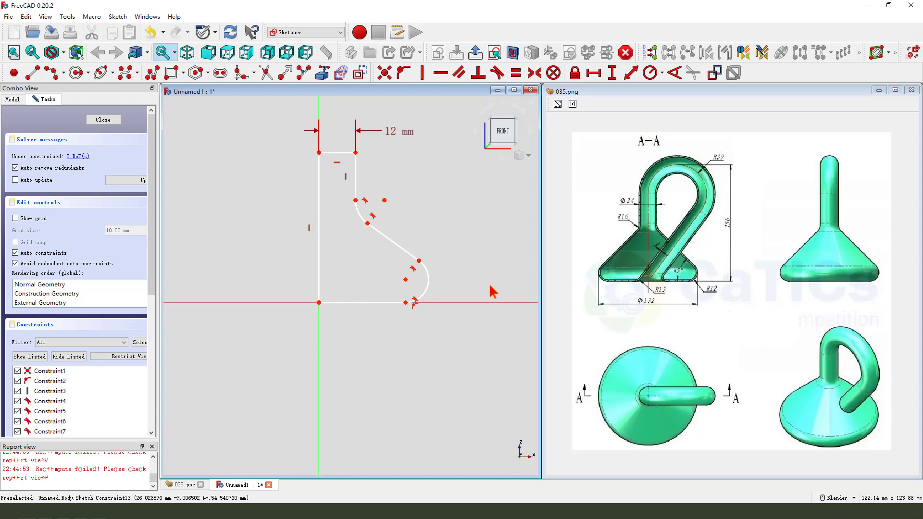
pyautogui.click(429, 283)
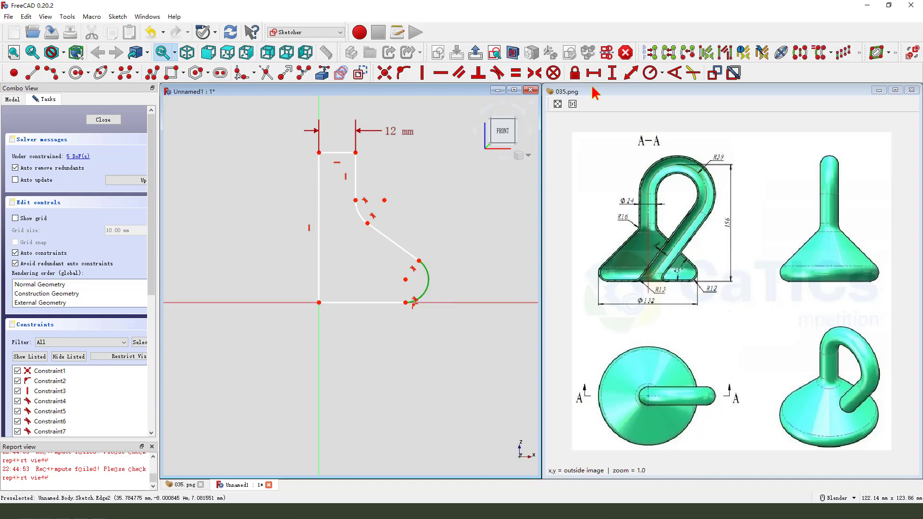
pyautogui.click(649, 72)
pyautogui.write('12')
pyautogui.press('Return')
# Constrain the angle between the sloped line and the horizontal base line to 45°
pyautogui.click(398, 229)
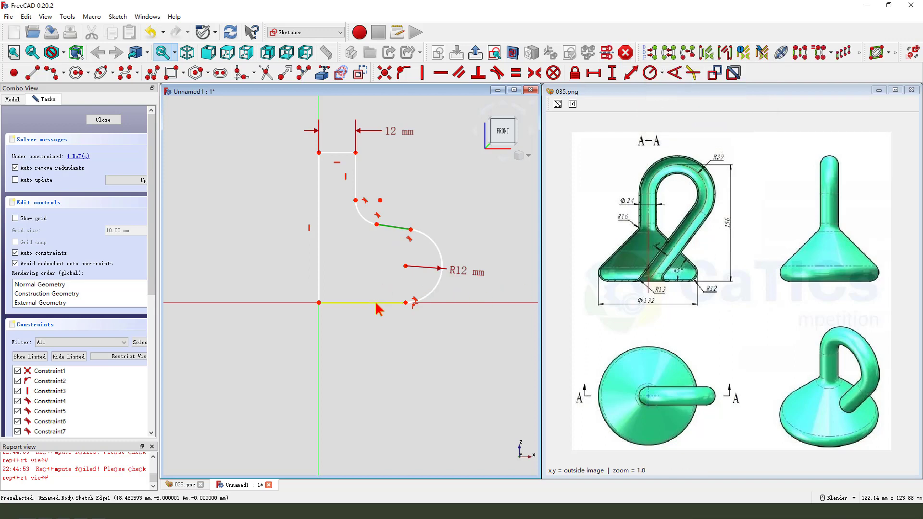
pyautogui.click(377, 303)
pyautogui.click(675, 73)
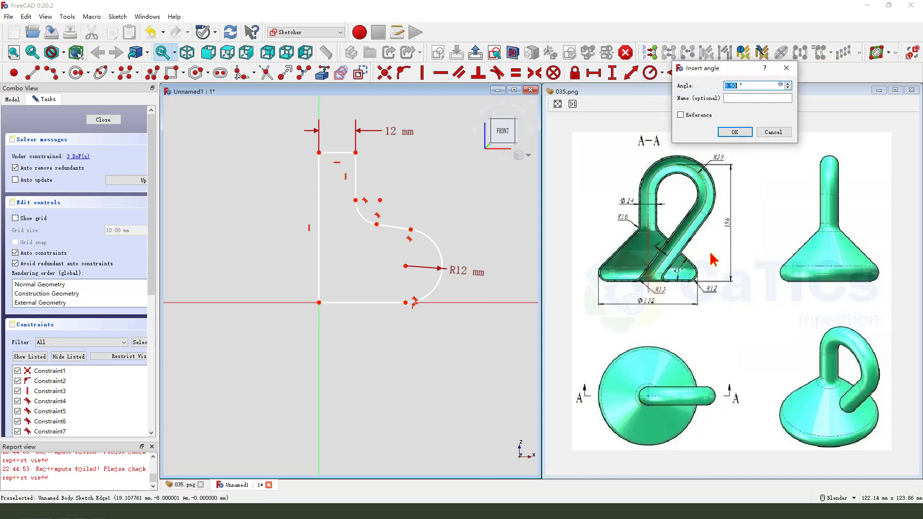
pyautogui.press('Return')
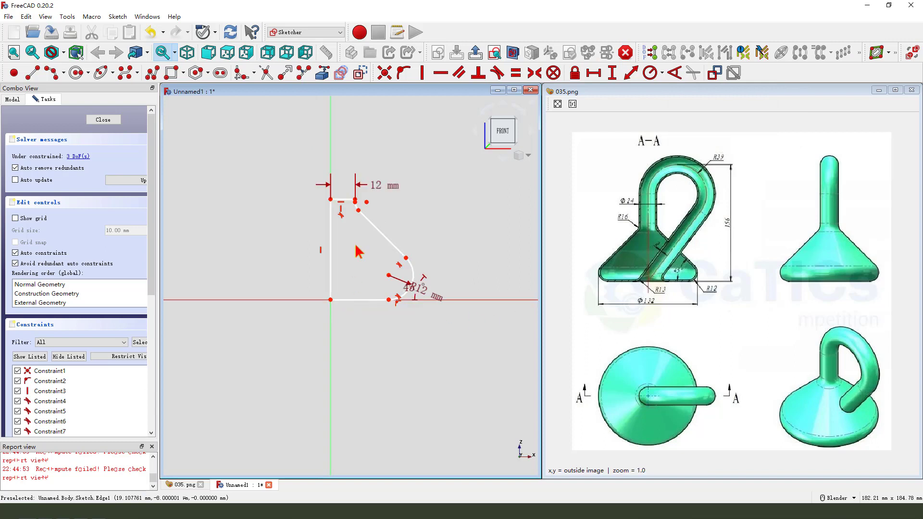
# Move the neck's top corner upward and constrain the radius of the fillet below the neck to 16 mm
pyautogui.moveTo(357, 197); pyautogui.dragTo(365, 122)
pyautogui.scroll(-2, 354, 216)
pyautogui.scroll(2, 354, 216)
pyautogui.click(362, 209)
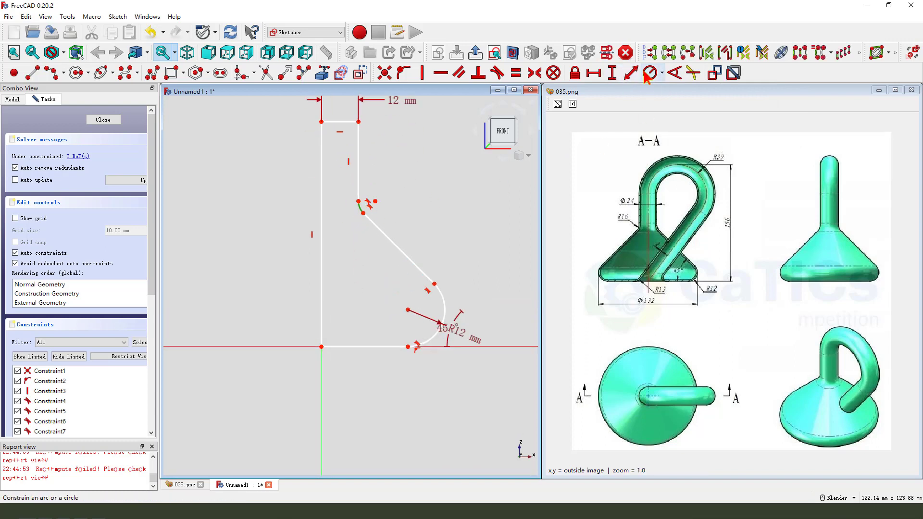
pyautogui.click(650, 72)
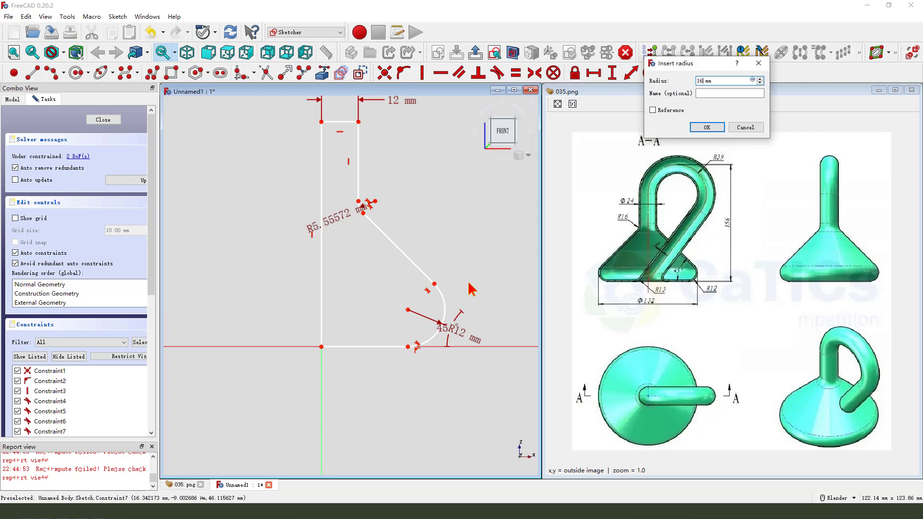
pyautogui.write('16')
pyautogui.press('Return')
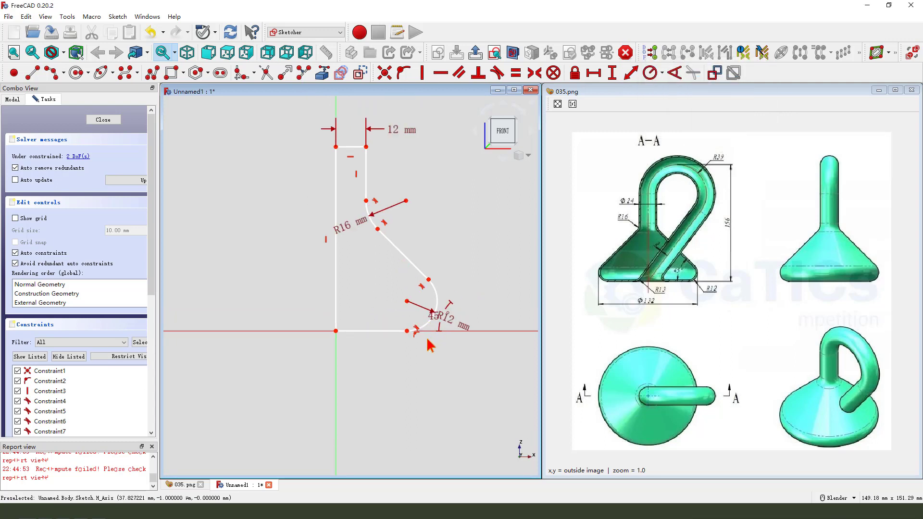
# Place a point on the R12 arc and constrain it horizontally level with the arc's centre
pyautogui.click(14, 72)
pyautogui.scroll(2, 423, 307)
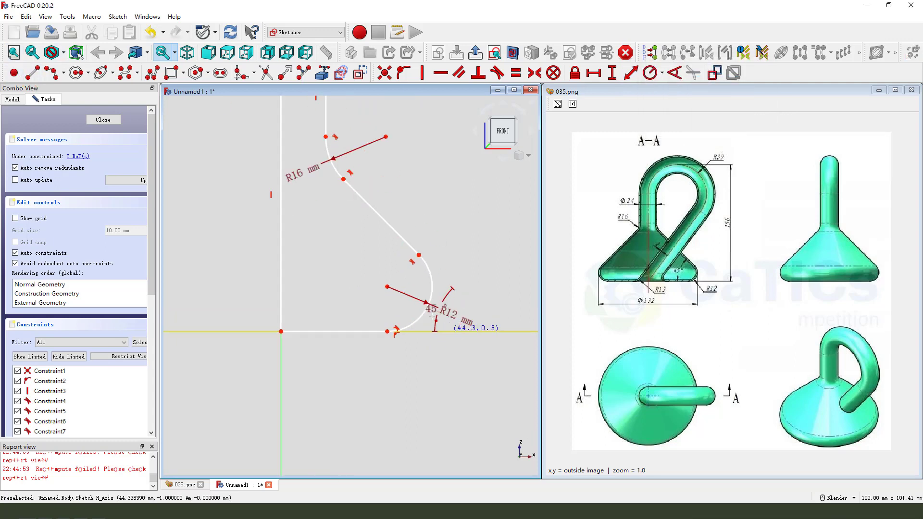
pyautogui.click(431, 282)
pyautogui.scroll(1, 426, 298)
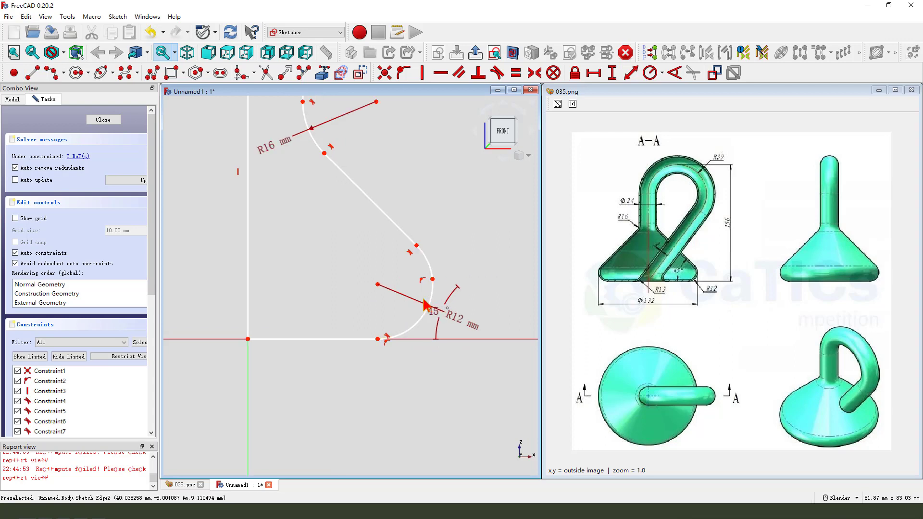
pyautogui.click(378, 285)
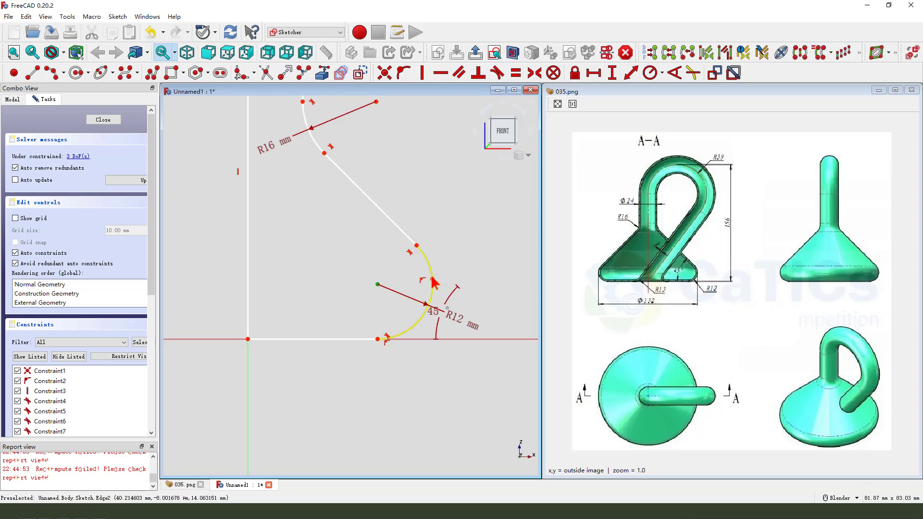
pyautogui.click(441, 73)
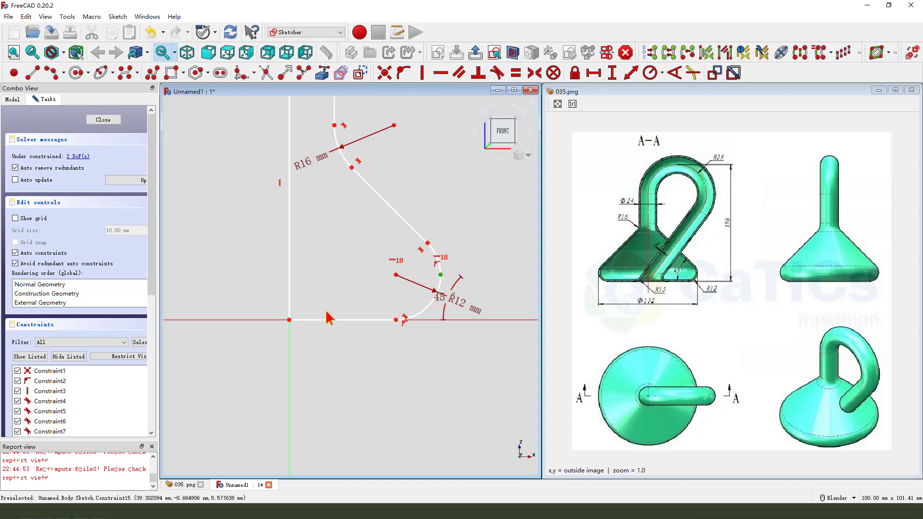
# Constrain the horizontal distance from the origin to the point on the R12 arc to 132/2 mm and place its label below the base
pyautogui.click(289, 320)
pyautogui.click(593, 73)
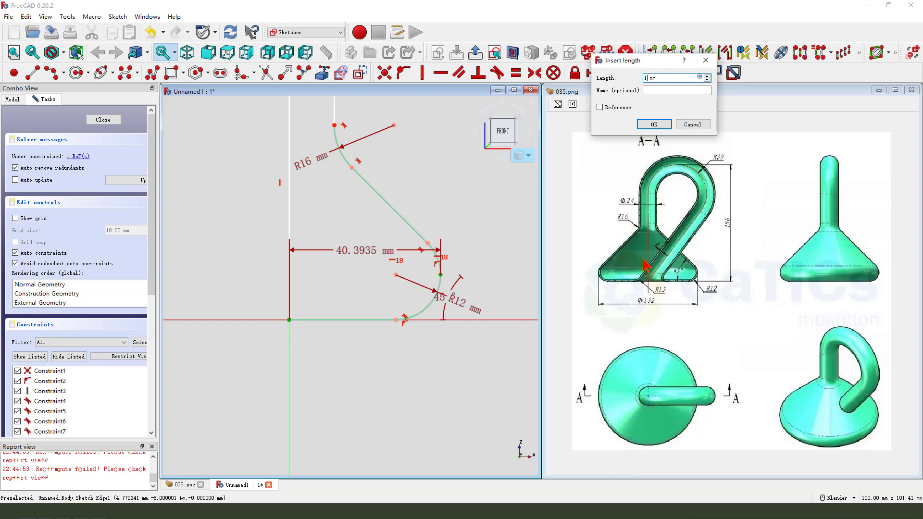
pyautogui.write('132/2')
pyautogui.press('Return')
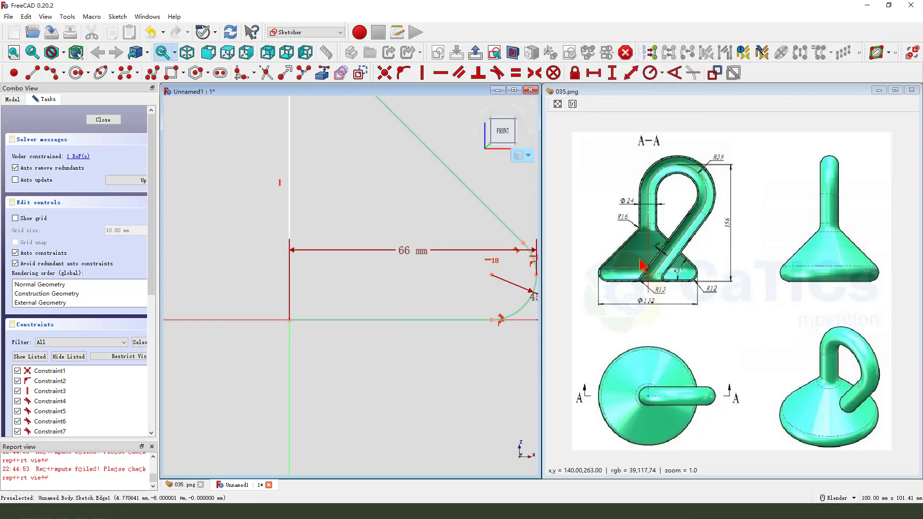
pyautogui.scroll(-2, 425, 286)
pyautogui.moveTo(336, 283); pyautogui.dragTo(356, 354)
pyautogui.scroll(-1, 365, 349)
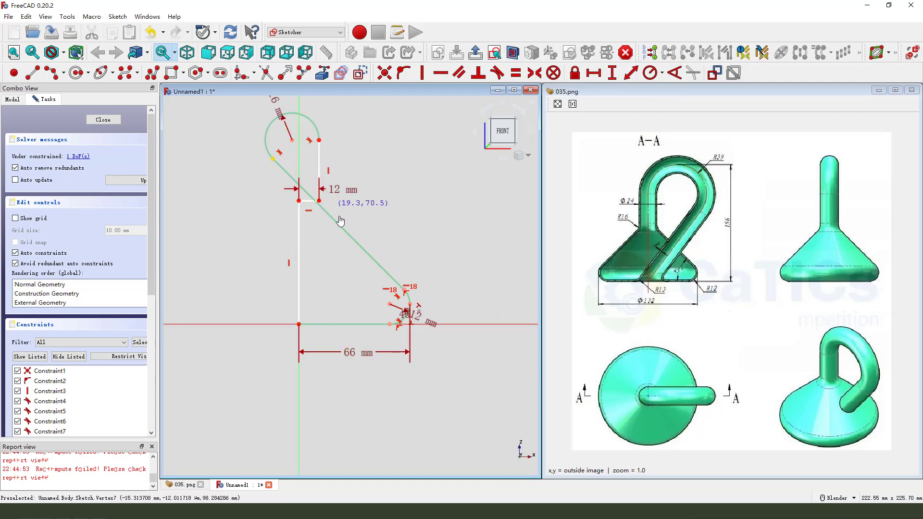
# Move the neck's top corner upward so the neck lies above the R16 fillet and the profile no longer crosses itself
pyautogui.click(320, 141)
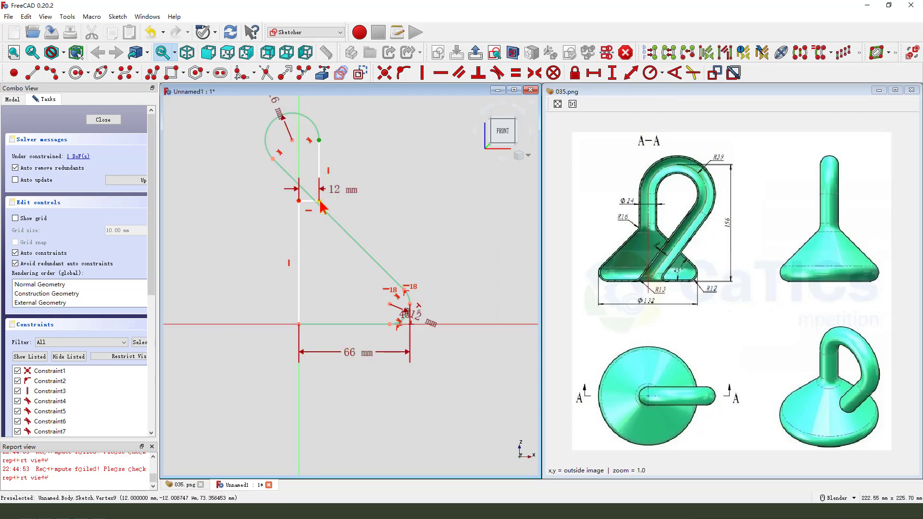
pyautogui.moveTo(320, 200); pyautogui.dragTo(331, 101)
pyautogui.scroll(-2, 336, 244)
pyautogui.scroll(2, 328, 156)
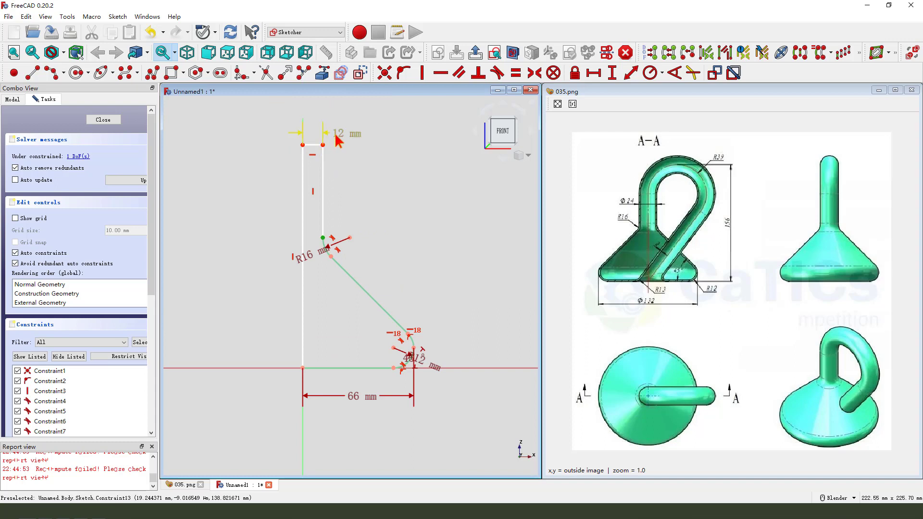
# Reposition the 45° dimension label inside the profile and the R12 label outside the base corner
pyautogui.scroll(-1, 379, 196)
pyautogui.moveTo(356, 367); pyautogui.dragTo(357, 383)
pyautogui.moveTo(424, 336); pyautogui.dragTo(454, 363)
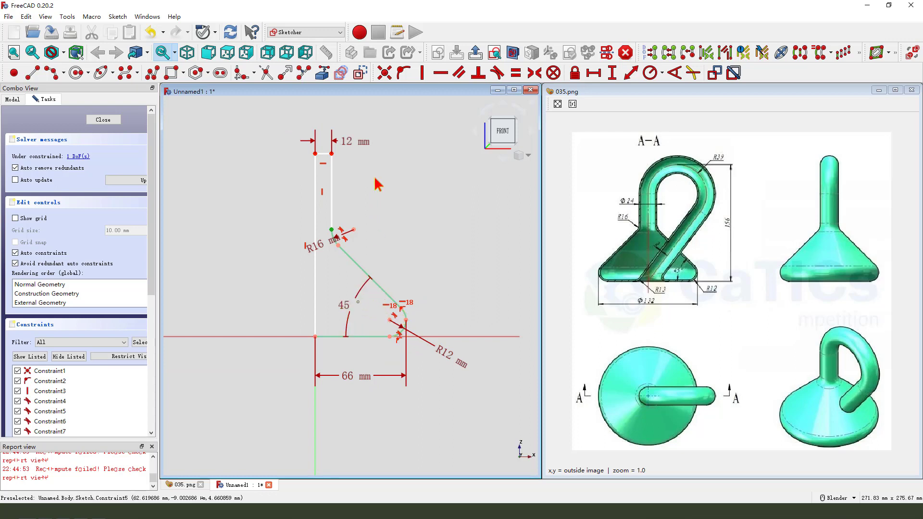
pyautogui.click(315, 336)
pyautogui.click(595, 77)
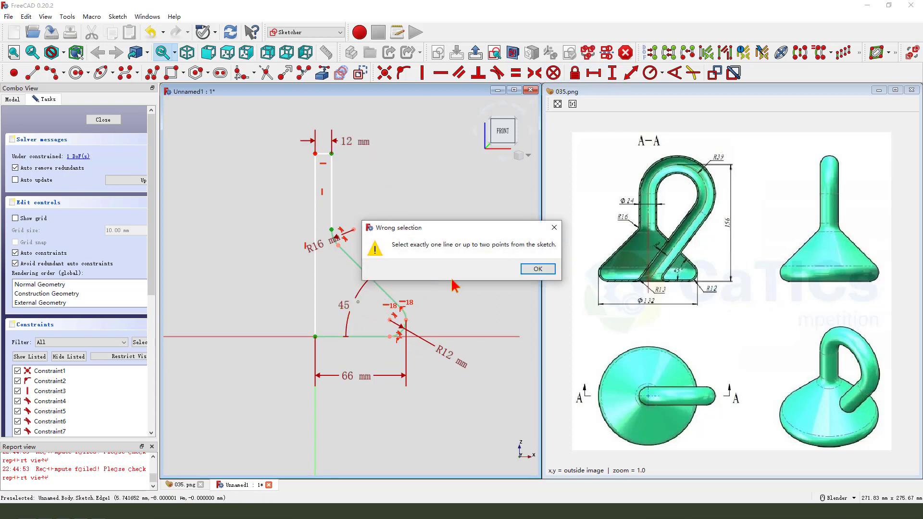
pyautogui.click(533, 272)
pyautogui.click(403, 172)
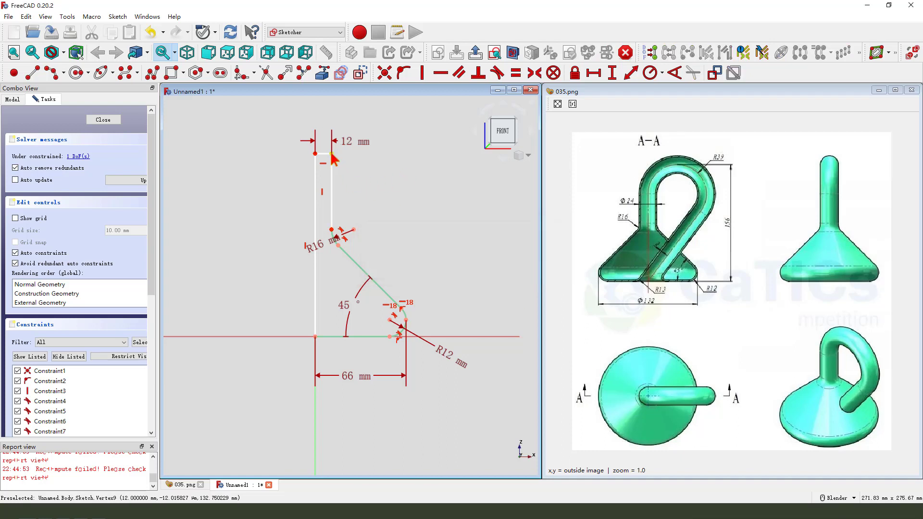
# Constrain the vertical distance from the origin to the neck's top corner to 156-39 mm
pyautogui.click(331, 154)
pyautogui.click(316, 337)
pyautogui.click(612, 72)
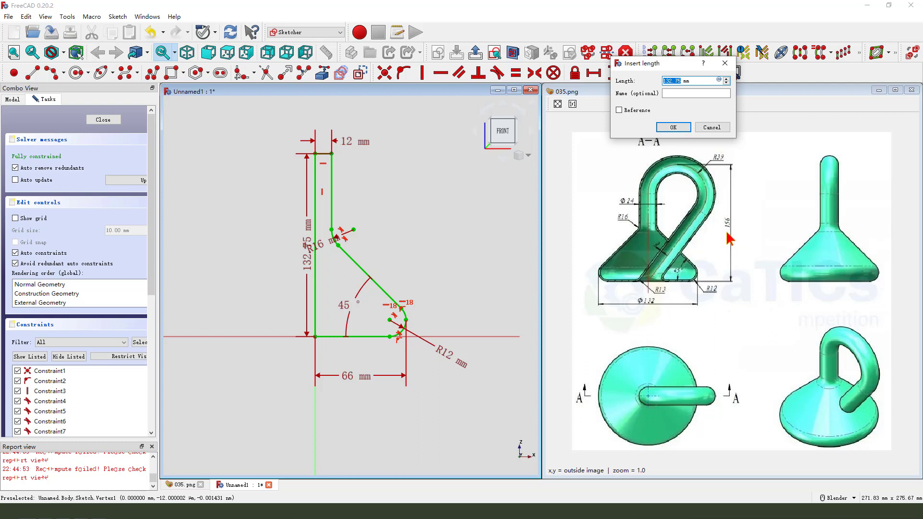
pyautogui.moveTo(721, 235); pyautogui.dragTo(731, 202)
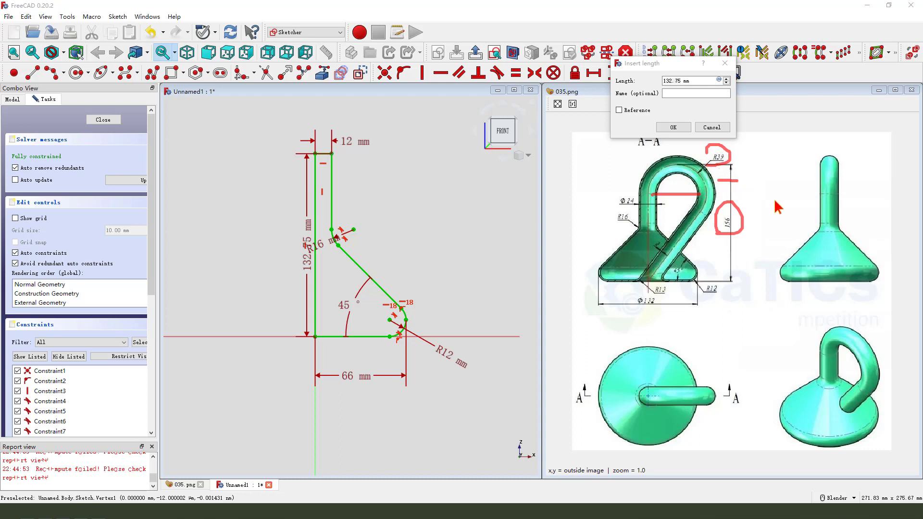
pyautogui.press('Escape')
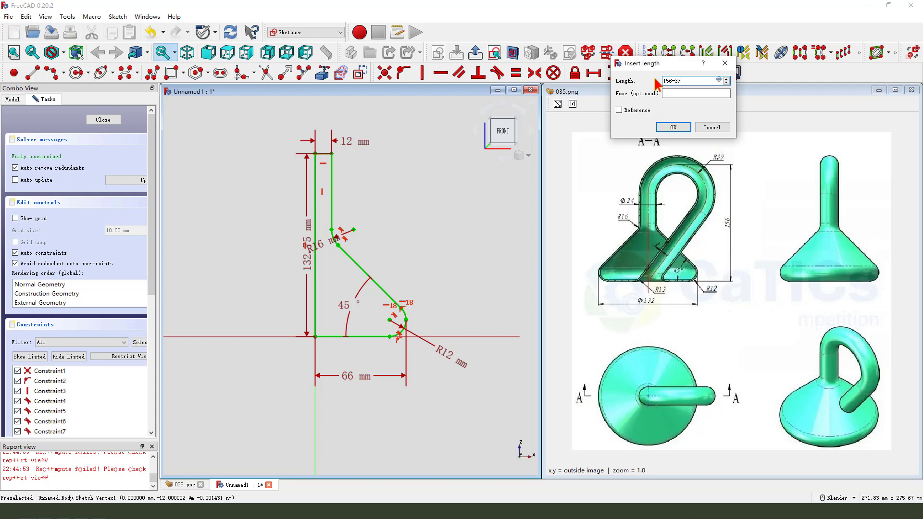
pyautogui.click(673, 128)
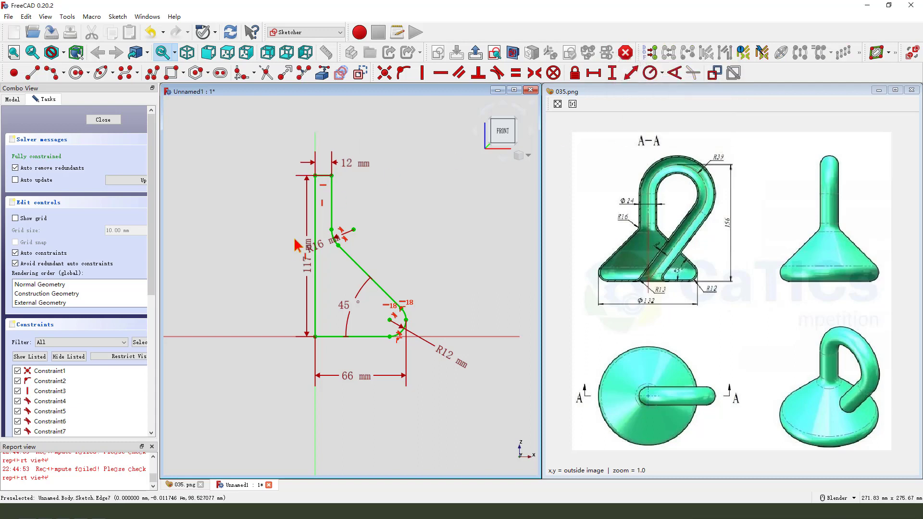
# Move the overall height, 12 mm neck width and R16 dimension labels clear of the profile
pyautogui.moveTo(307, 260); pyautogui.dragTo(247, 258)
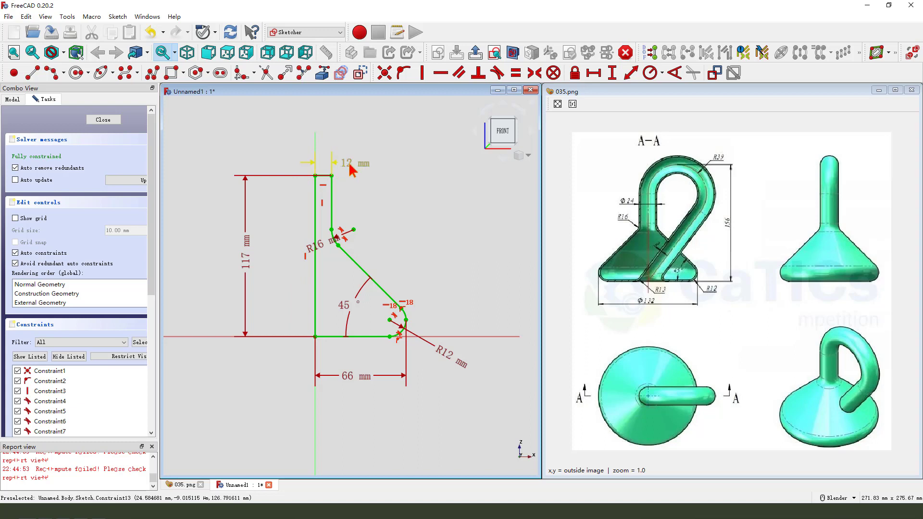
pyautogui.moveTo(348, 163); pyautogui.dragTo(380, 151)
pyautogui.moveTo(317, 250); pyautogui.dragTo(284, 264)
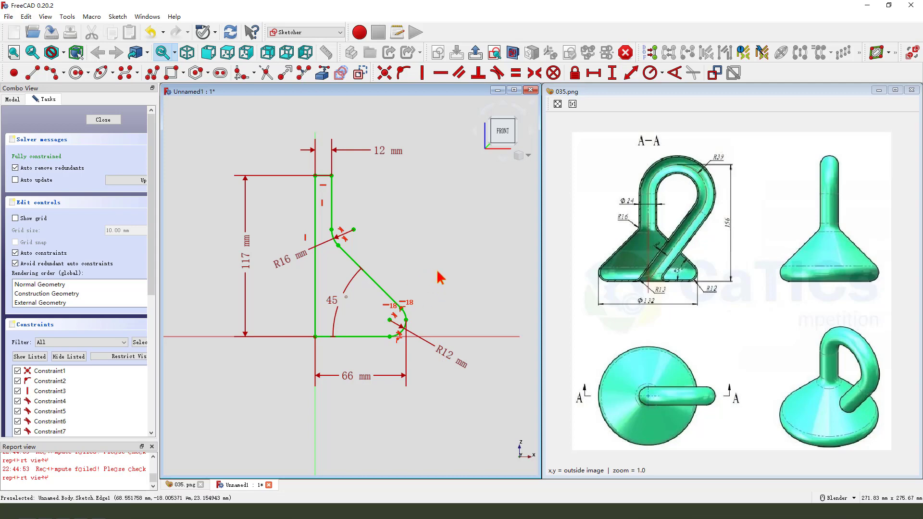
# Leave the sketch and revolve the profile 360° about the sketch's vertical axis
pyautogui.click(475, 52)
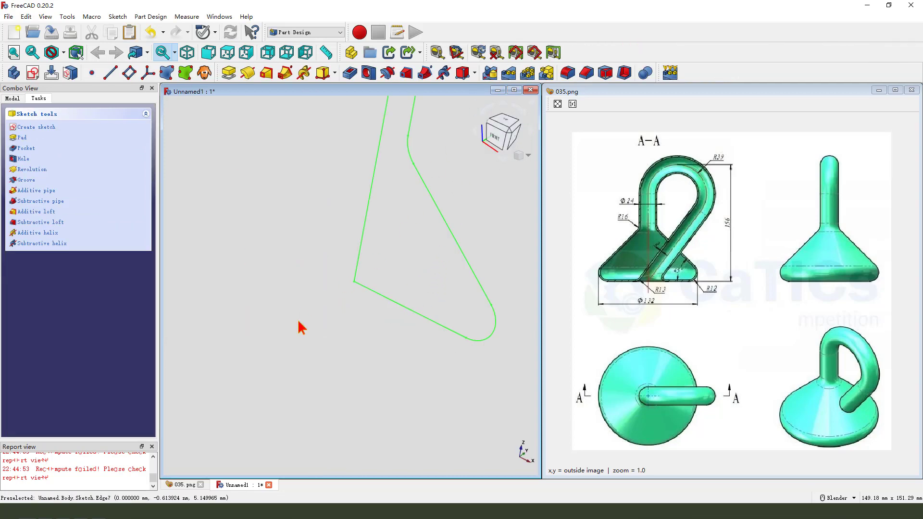
pyautogui.click(248, 75)
pyautogui.moveTo(274, 354)
pyautogui.mouseDown(button='middle')
pyautogui.moveTo(312, 269)
pyautogui.moveTo(362, 195)
pyautogui.moveTo(312, 216)
pyautogui.mouseUp(button='middle')
pyautogui.click(58, 120)
pyautogui.scroll(-1, 312, 262)
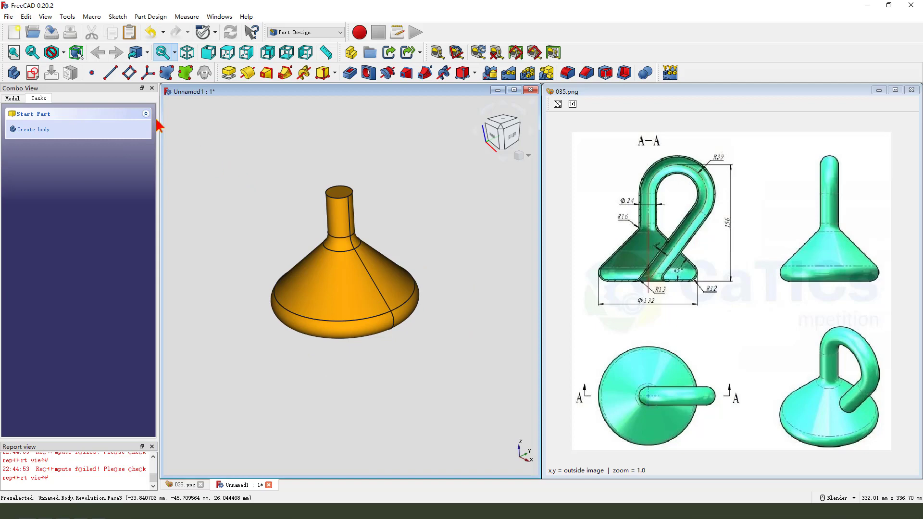
# Create a new sketch on the XZ plane and link the neck's top edge as external geometry
pyautogui.click(32, 73)
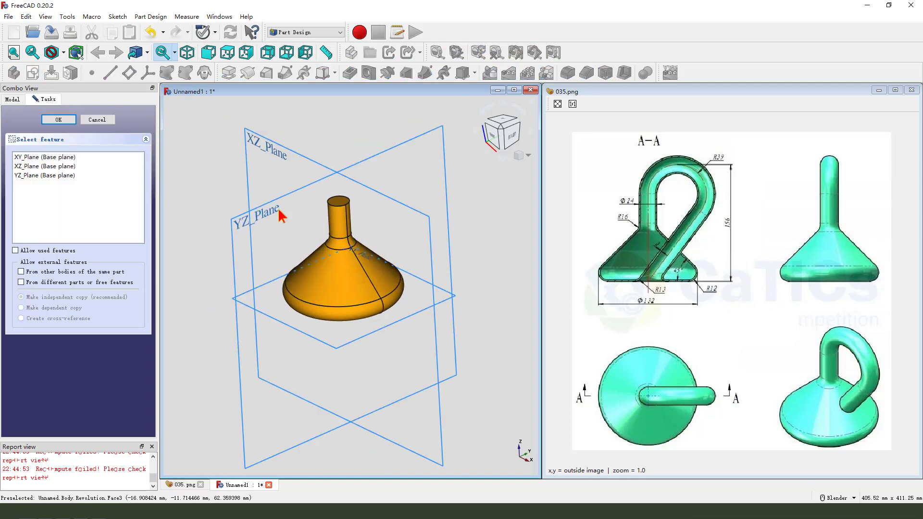
pyautogui.click(275, 153)
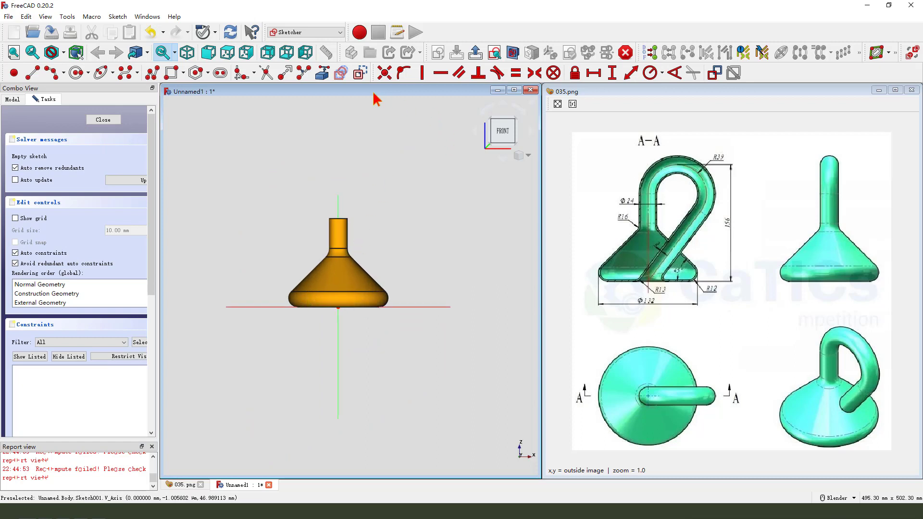
pyautogui.click(322, 73)
pyautogui.scroll(2, 383, 243)
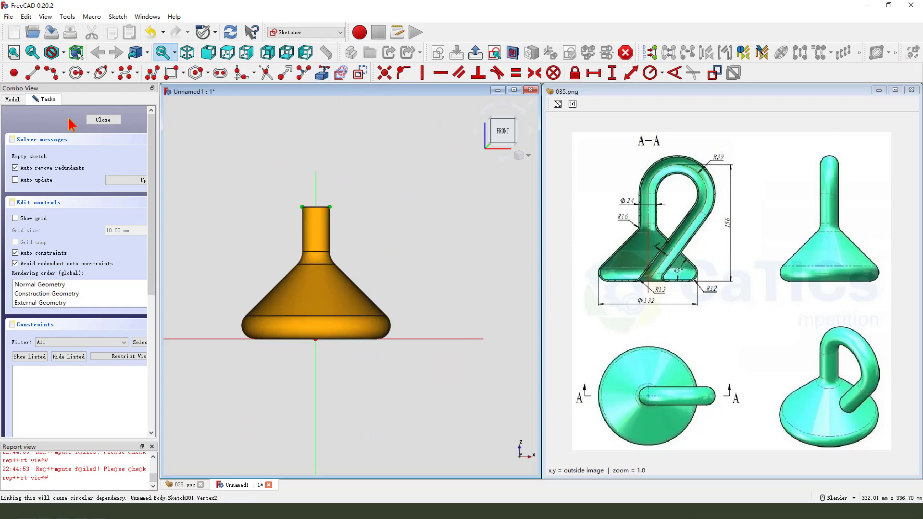
# Hide the revolved body so only the sketch geometry and the linked neck edge are displayed
pyautogui.click(12, 100)
pyautogui.click(57, 162)
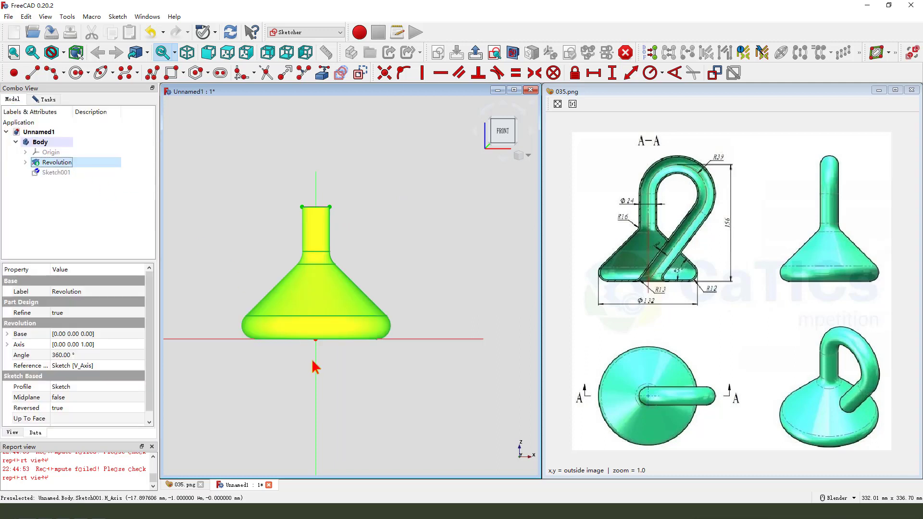
pyautogui.press('space')
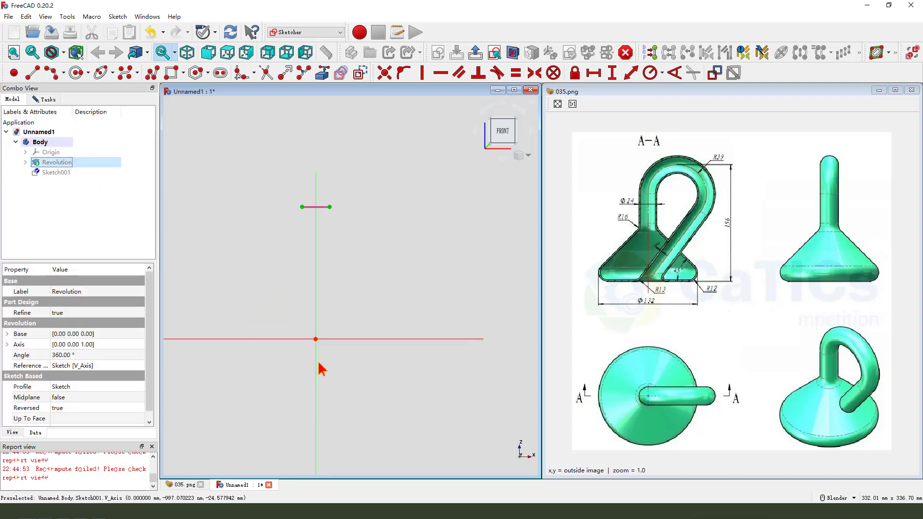
# Sketch a slanted line up from the origin and a large arc from its upper end over to the linked neck edge
pyautogui.click(51, 73)
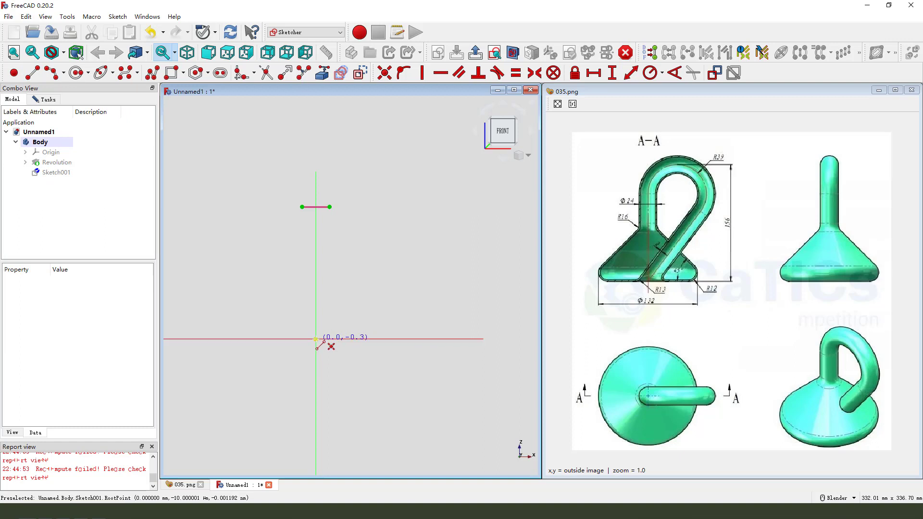
pyautogui.click(316, 339)
pyautogui.click(400, 239)
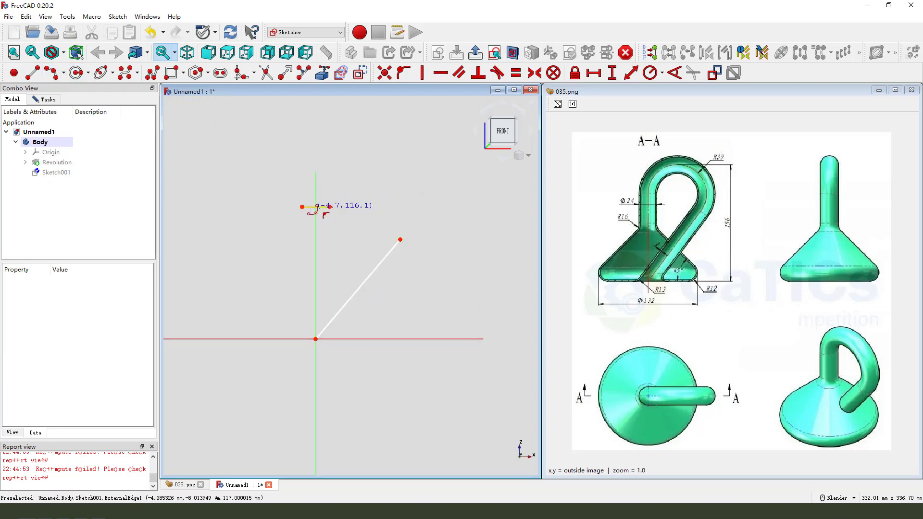
pyautogui.click(354, 224)
pyautogui.click(400, 240)
pyautogui.click(311, 207)
pyautogui.scroll(3, 347, 199)
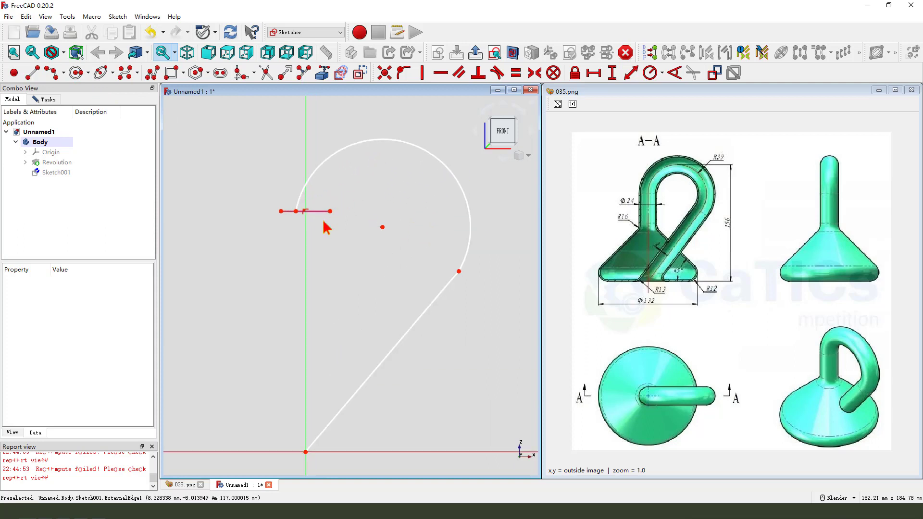
# Constrain the two endpoints of the neck edge symmetric about the arc's free end
pyautogui.click(281, 212)
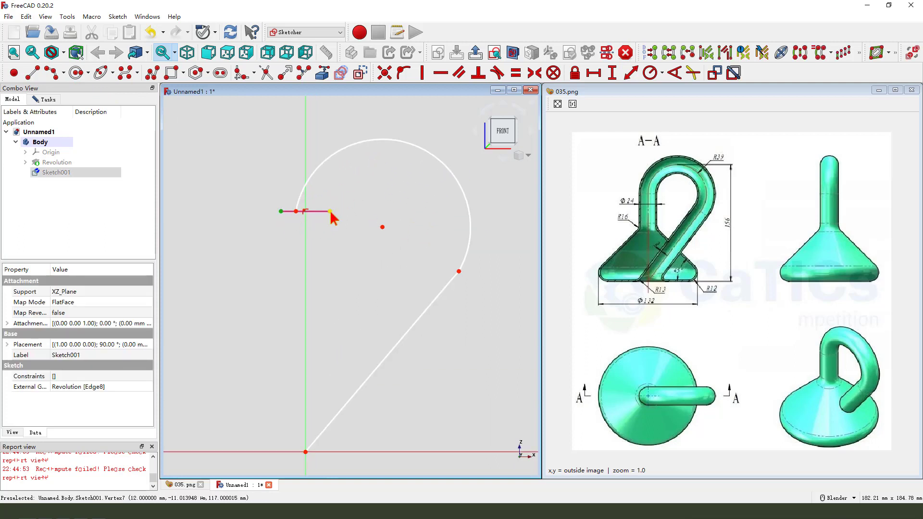
pyautogui.click(296, 212)
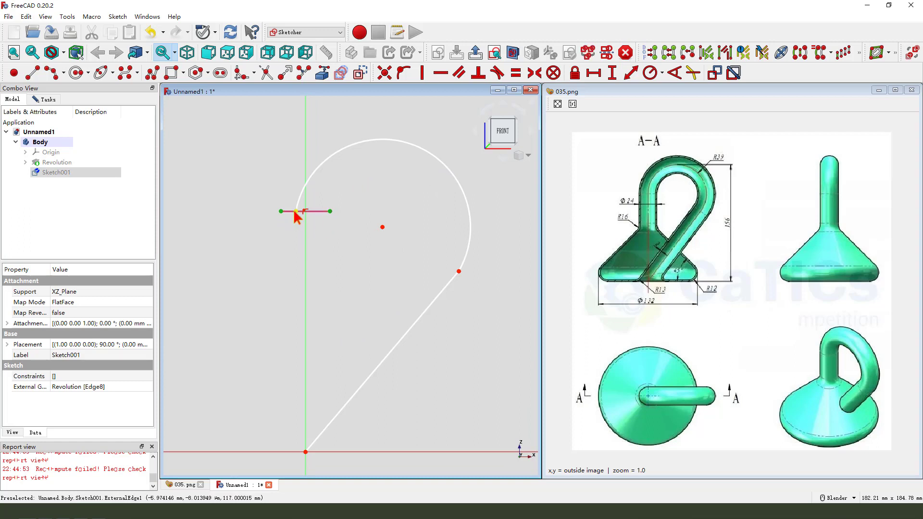
pyautogui.click(532, 74)
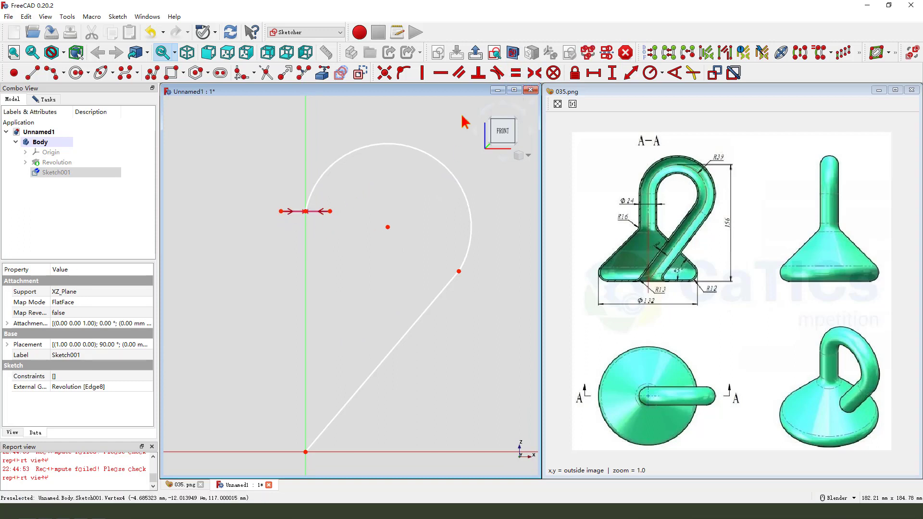
# Make the arc tangent to the sketch's vertical axis and to the slanted line
pyautogui.click(317, 181)
pyautogui.click(306, 169)
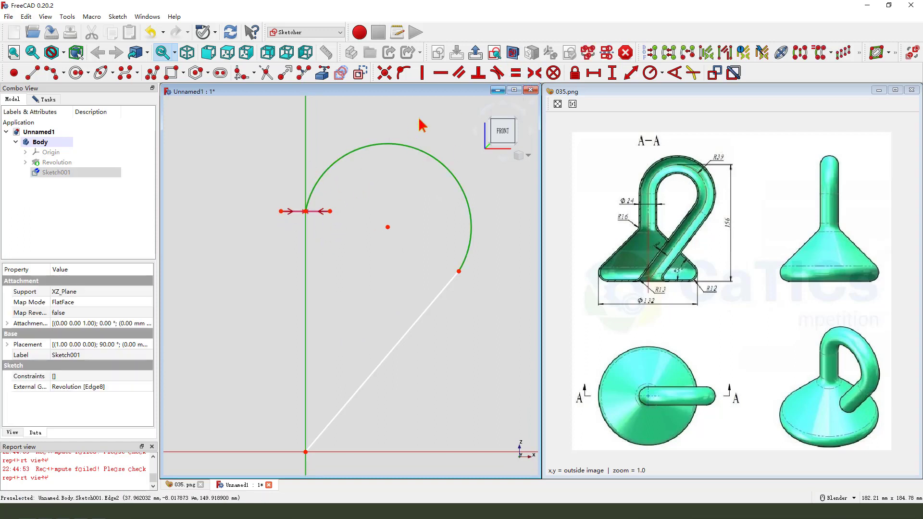
pyautogui.click(497, 73)
pyautogui.click(447, 245)
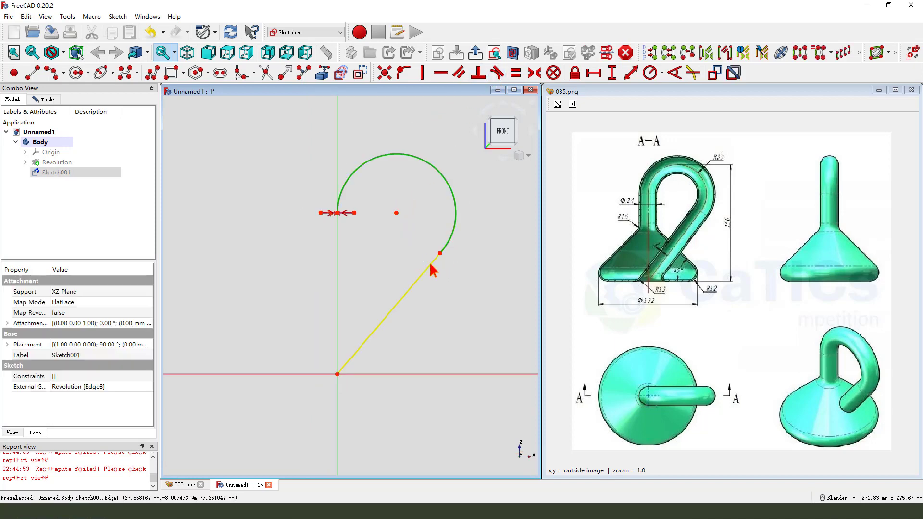
pyautogui.click(432, 265)
pyautogui.click(497, 72)
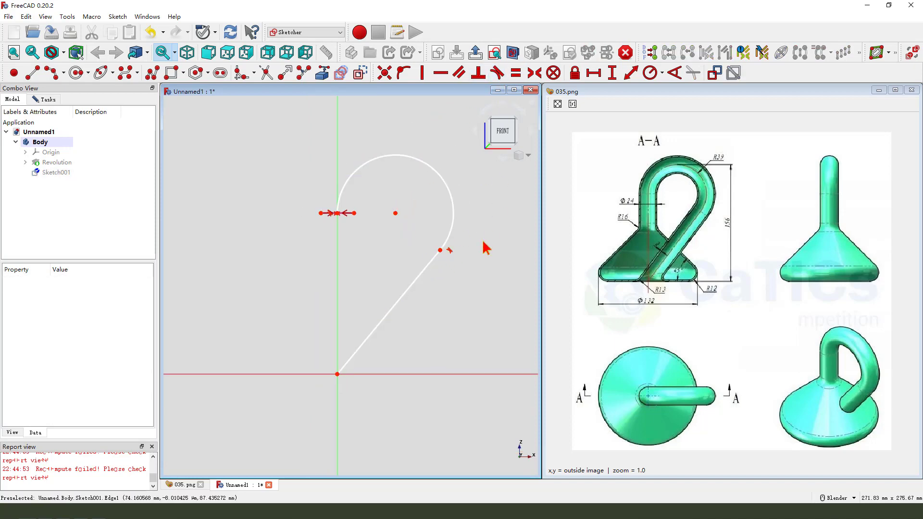
# Try to constrain the arc's centre horizontally level with the neck edge's endpoint, and undo that constraint
pyautogui.scroll(2, 356, 233)
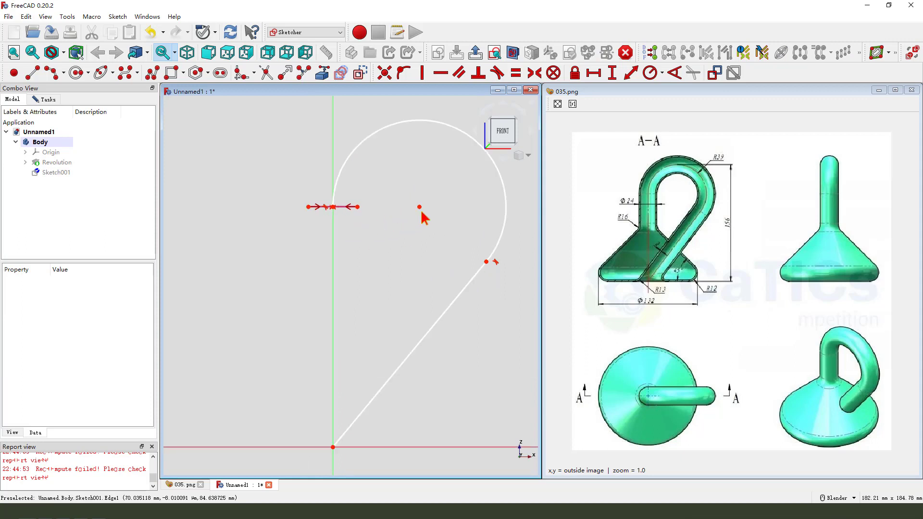
pyautogui.click(419, 209)
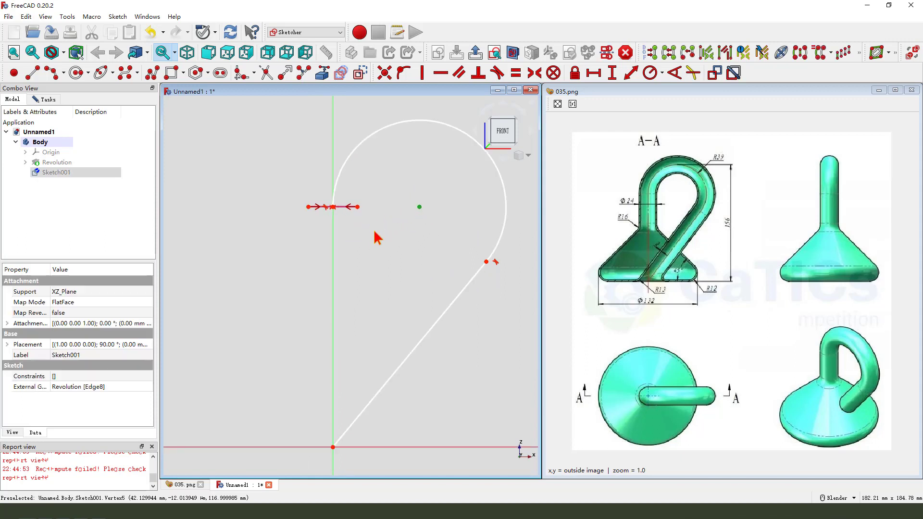
pyautogui.click(358, 208)
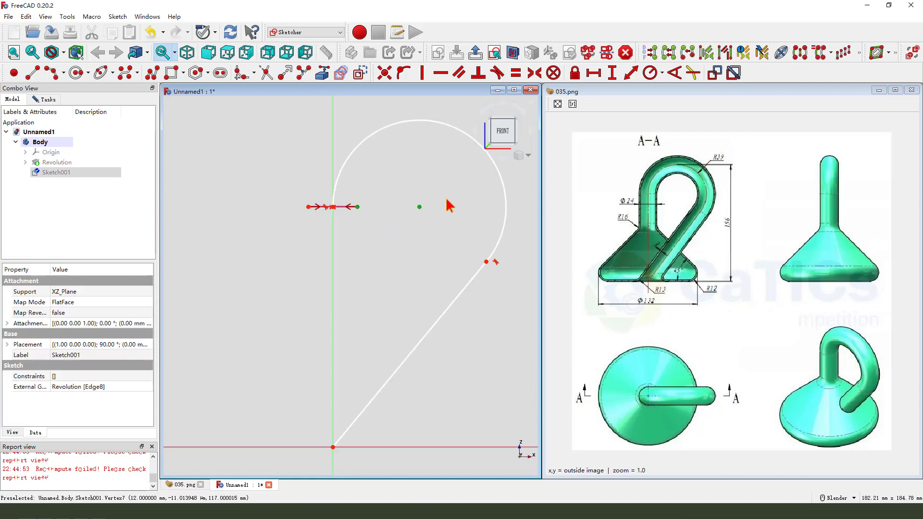
pyautogui.click(440, 73)
pyautogui.scroll(-1, 379, 225)
pyautogui.scroll(-1, 488, 218)
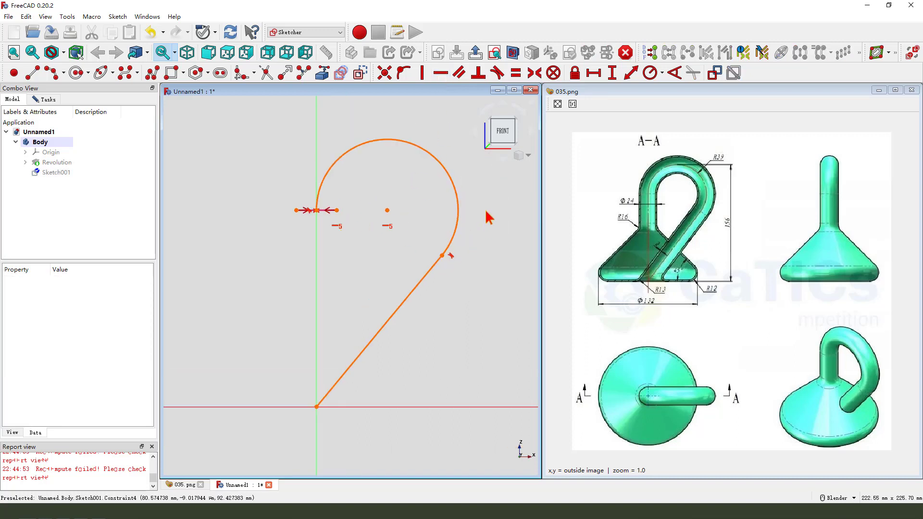
pyautogui.click(150, 32)
pyautogui.scroll(-1, 346, 280)
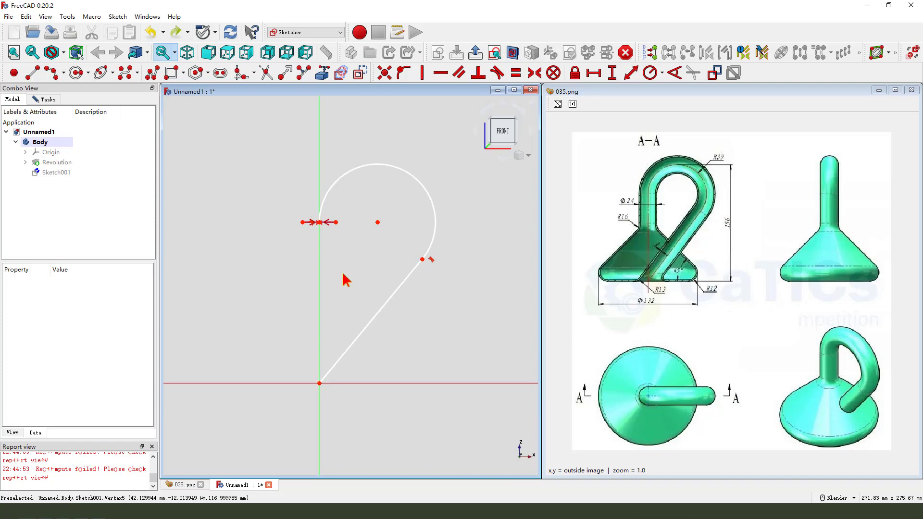
# Constrain the arc's radius to 39 mm
pyautogui.click(427, 206)
pyautogui.click(649, 72)
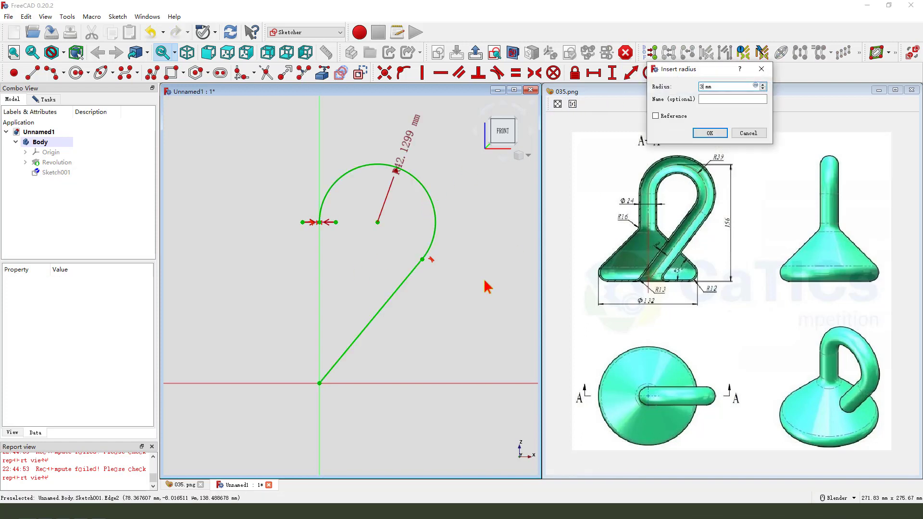
pyautogui.press('Return')
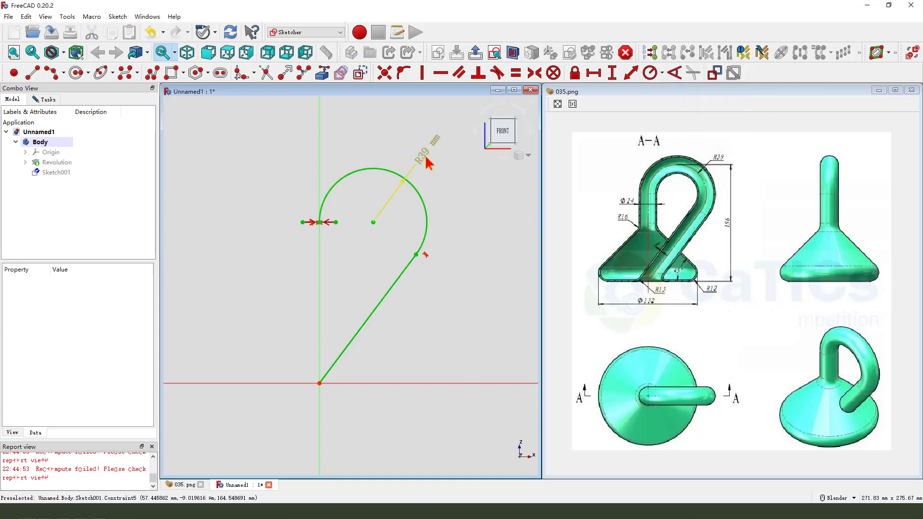
# Convert the R39 arc to construction geometry and leave the sketch
pyautogui.scroll(1, 426, 205)
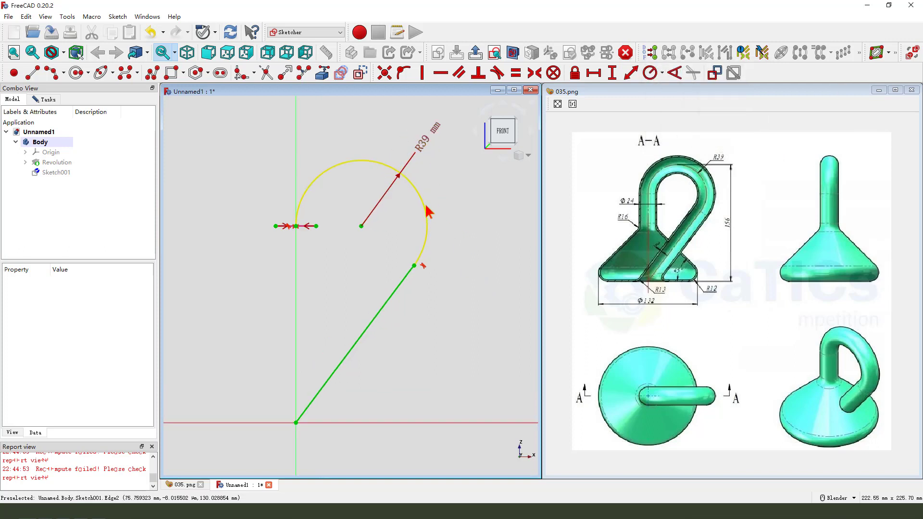
pyautogui.click(375, 166)
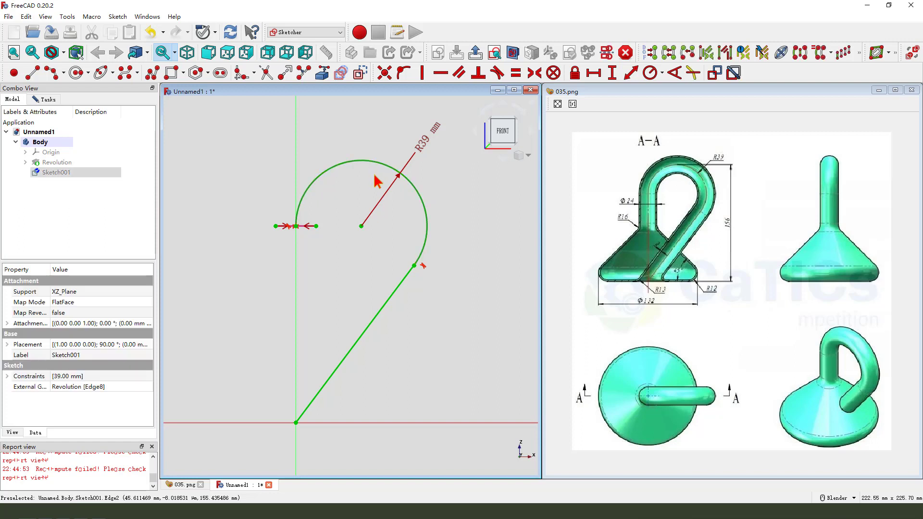
pyautogui.click(360, 74)
pyautogui.scroll(-1, 411, 242)
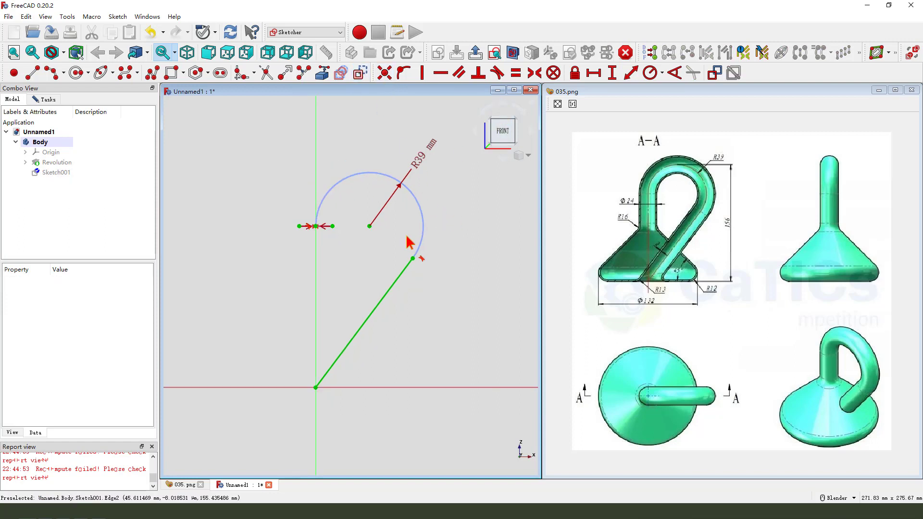
pyautogui.press('Escape')
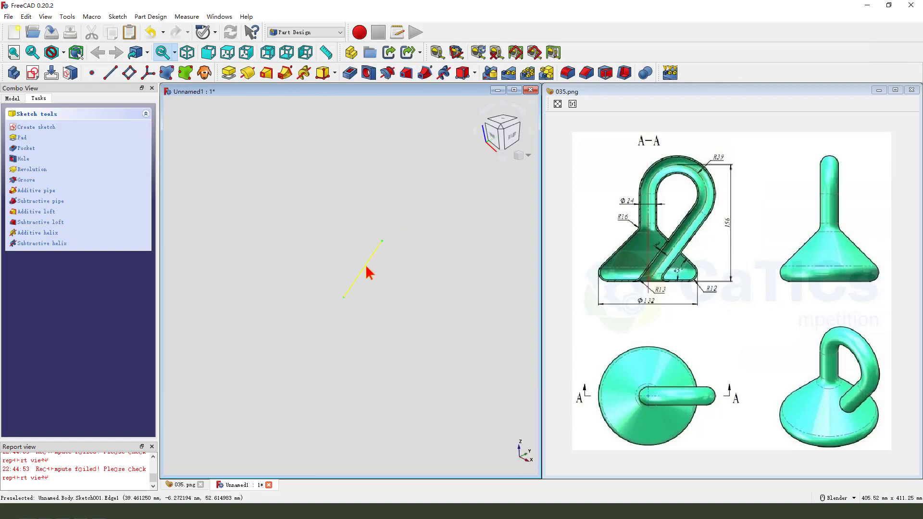
# Create a datum plane at the slanted line's upper endpoint, using the line as second reference and Normal to edge attachment
pyautogui.scroll(2, 412, 243)
pyautogui.click(390, 234)
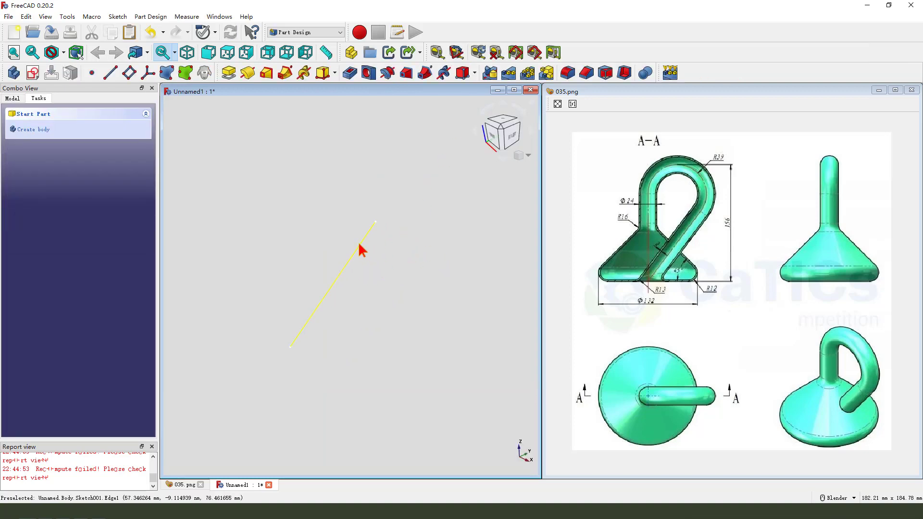
pyautogui.click(376, 222)
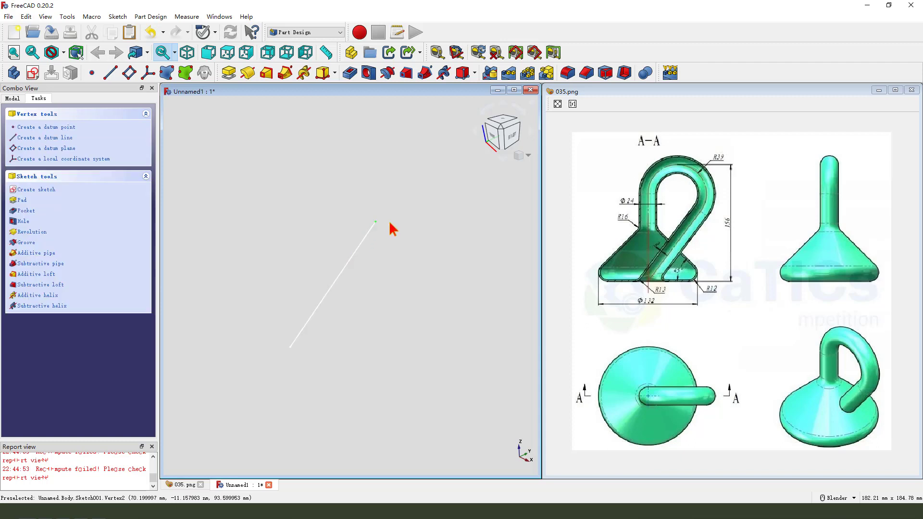
pyautogui.click(129, 73)
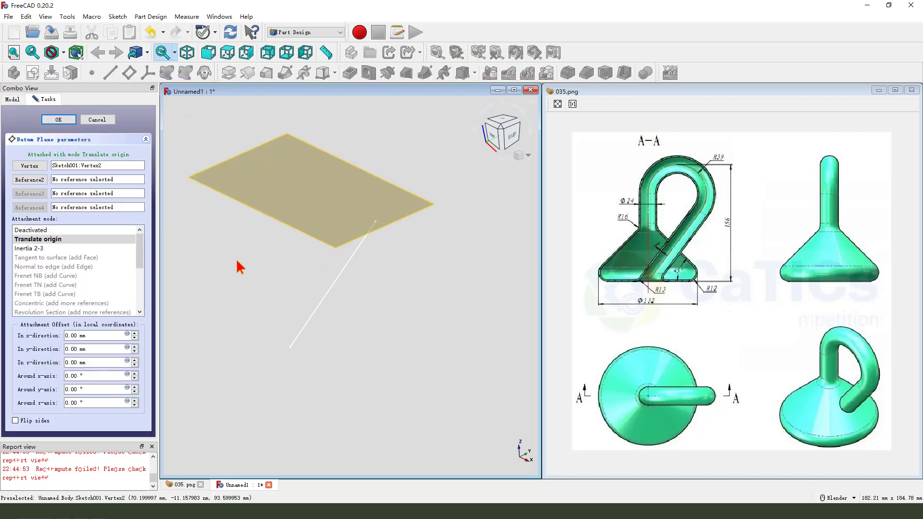
pyautogui.click(34, 181)
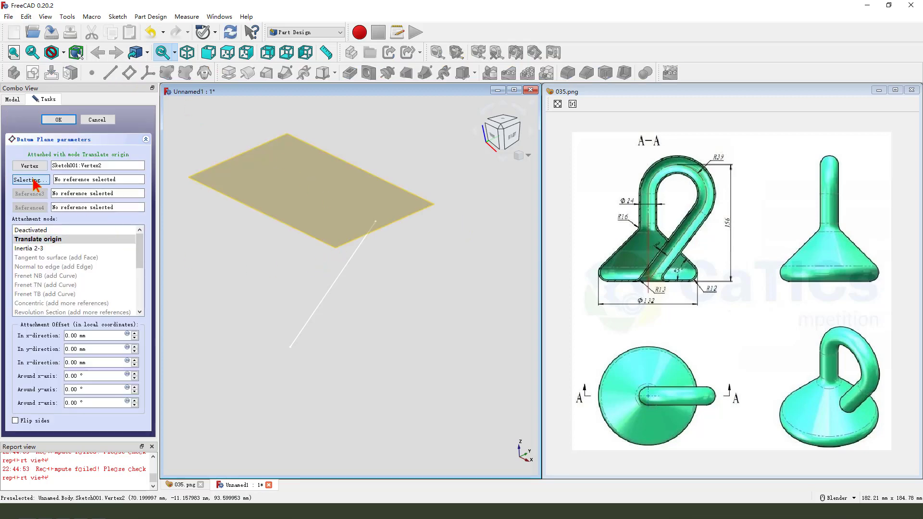
pyautogui.click(353, 263)
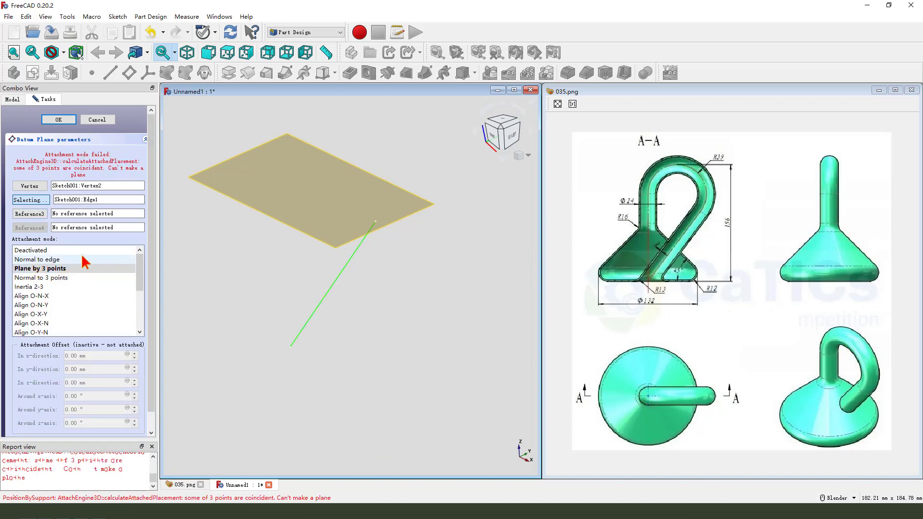
pyautogui.moveTo(99, 249)
pyautogui.mouseDown()
pyautogui.moveTo(61, 259)
pyautogui.moveTo(78, 262)
pyautogui.mouseUp()
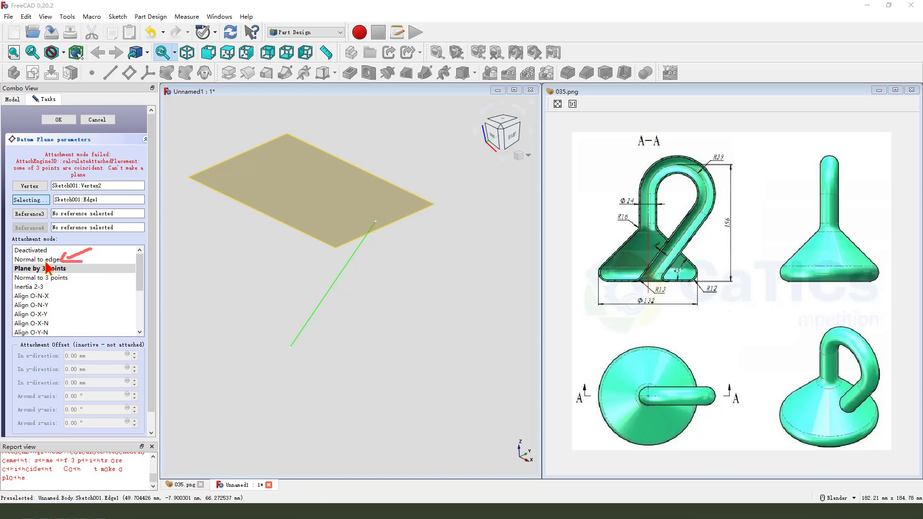
pyautogui.click(43, 260)
pyautogui.moveTo(345, 287); pyautogui.dragTo(369, 326, button='middle')
pyautogui.click(58, 120)
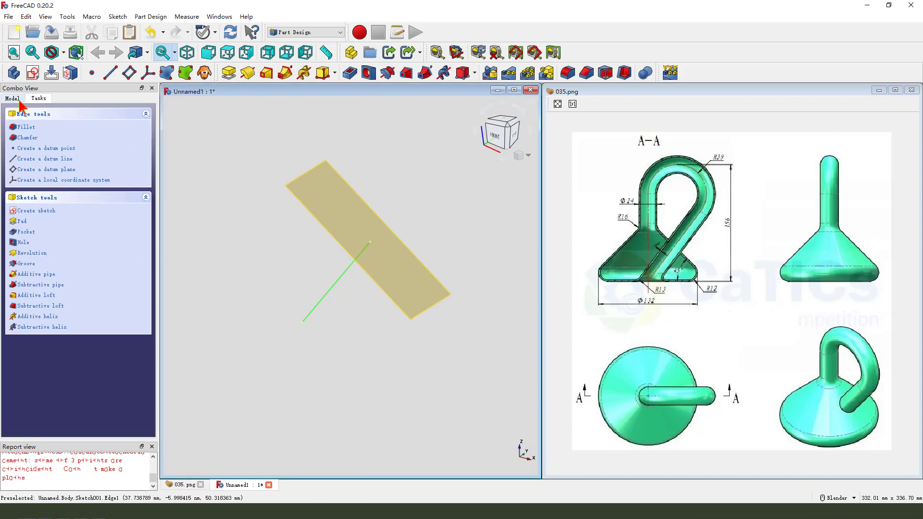
# Create a new sketch on the datum plane
pyautogui.moveTo(360, 315)
pyautogui.mouseDown(button='middle')
pyautogui.moveTo(373, 292)
pyautogui.moveTo(373, 337)
pyautogui.mouseUp(button='middle')
pyautogui.click(384, 336)
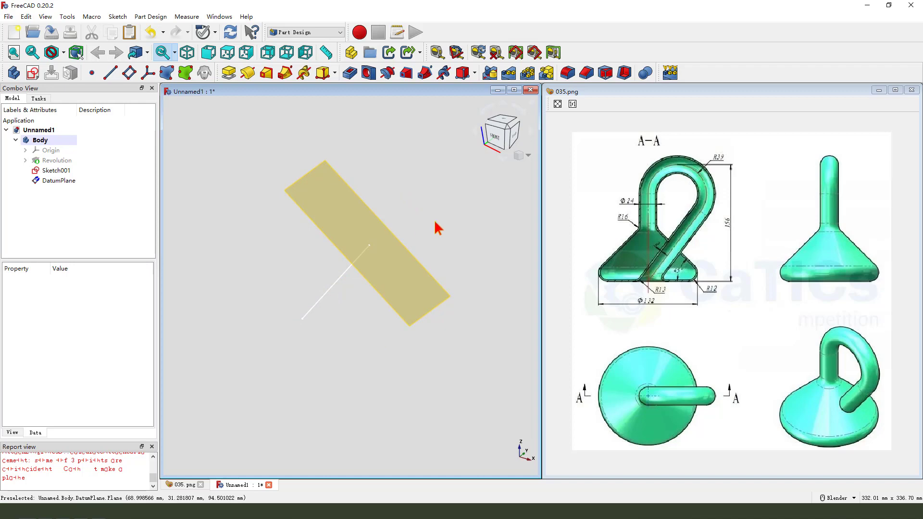
pyautogui.click(358, 199)
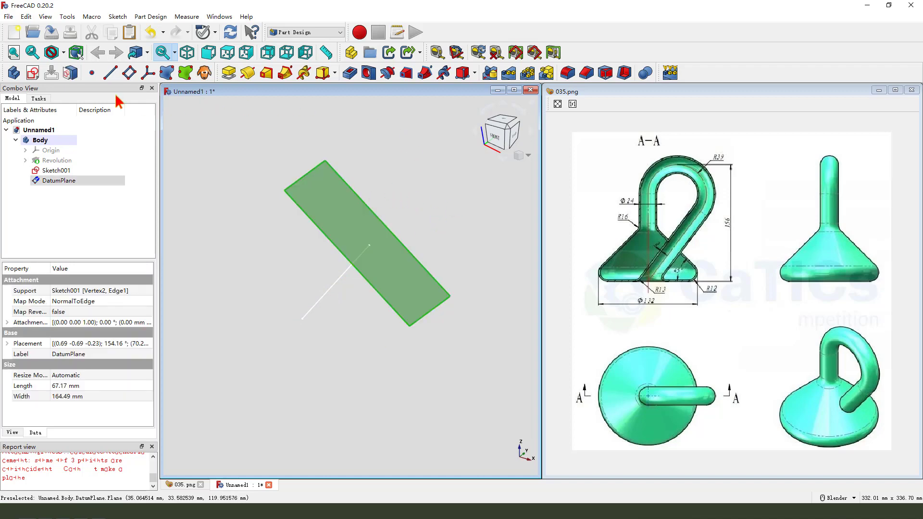
pyautogui.click(33, 72)
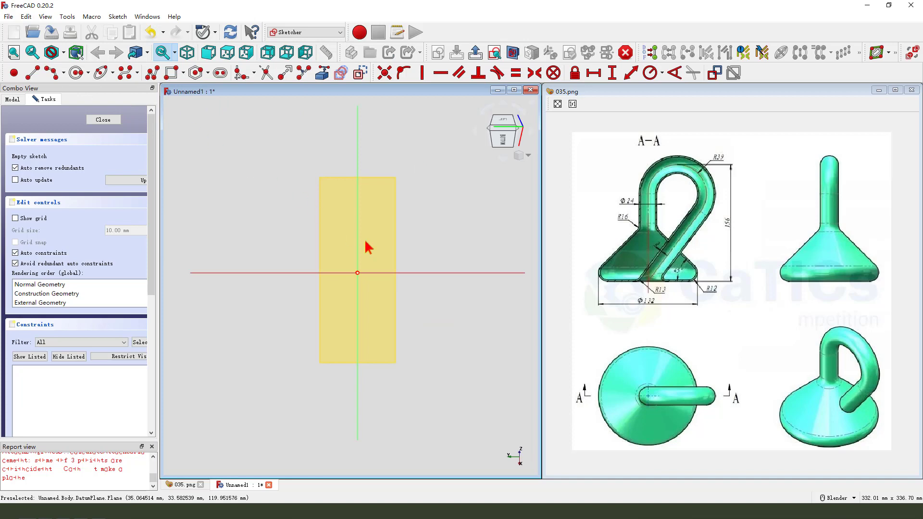
# Draw two concentric circles centred on the sketch origin
pyautogui.click(76, 72)
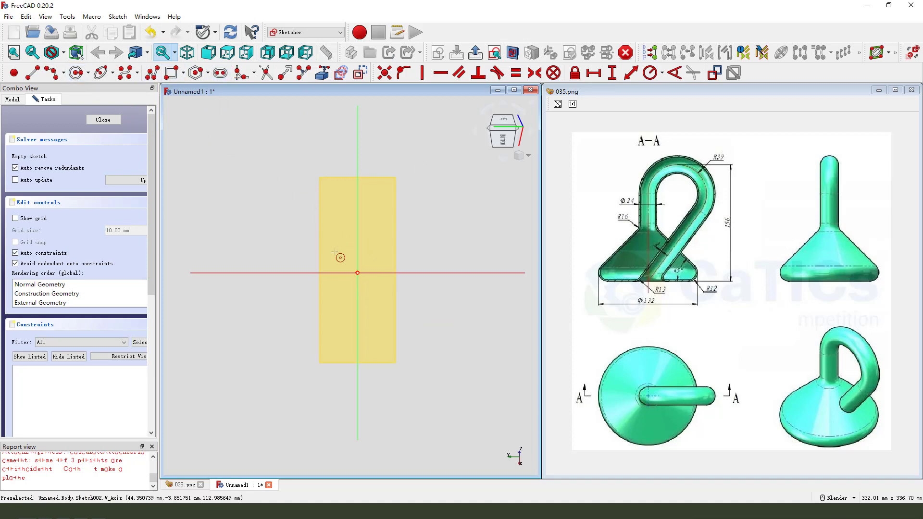
pyautogui.click(358, 273)
pyautogui.click(390, 264)
pyautogui.click(358, 273)
pyautogui.click(376, 266)
pyautogui.rightClick(398, 249)
# Constrain the radius of the larger circle to 12 mm
pyautogui.click(387, 255)
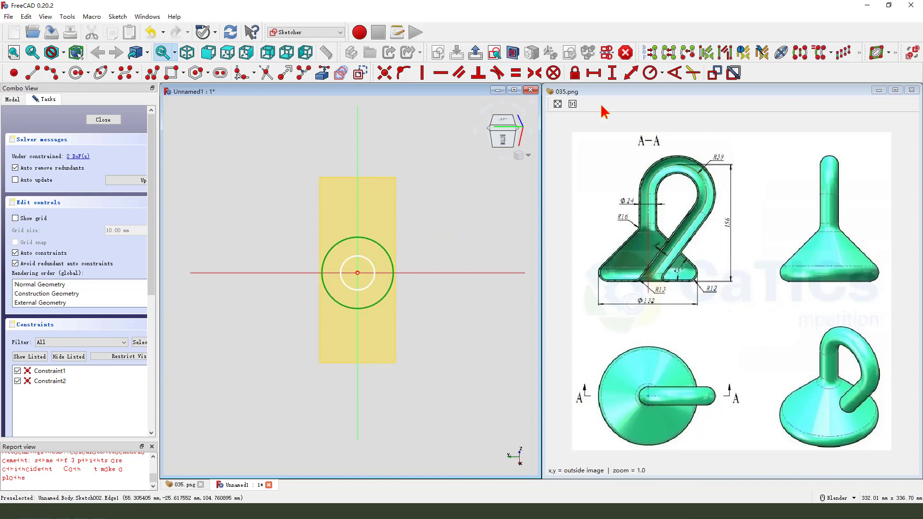
pyautogui.click(662, 80)
pyautogui.write('12')
pyautogui.press('Return')
pyautogui.scroll(5, 385, 222)
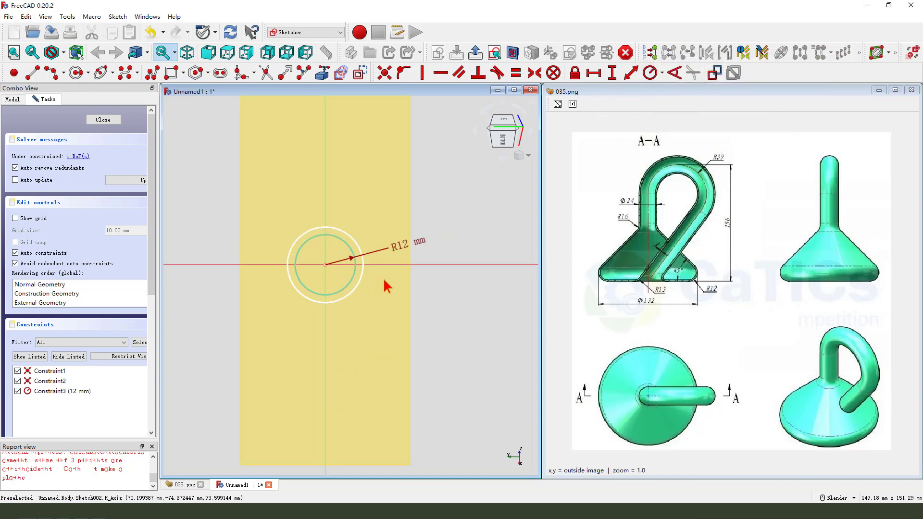
# Constrain the radius of the other concentric circle to 10 mm, move its dimension label clear, and close the sketch
pyautogui.click(354, 235)
pyautogui.click(651, 74)
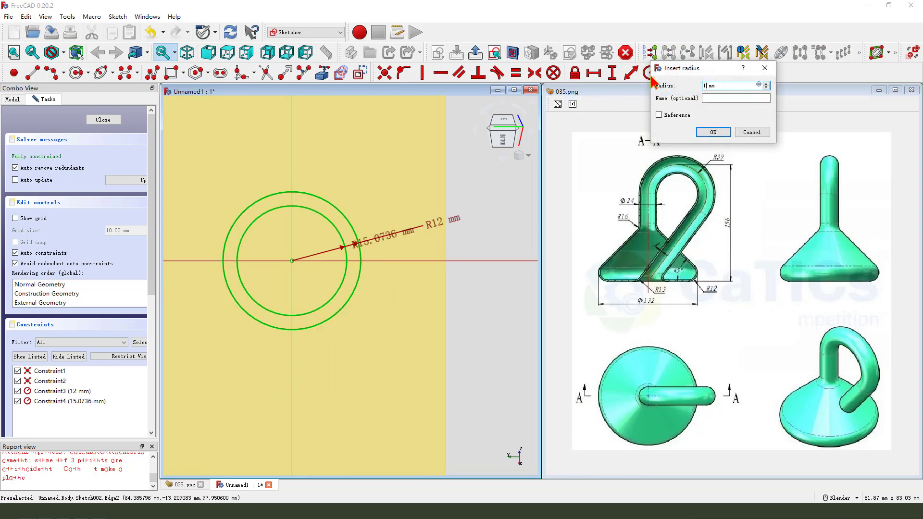
pyautogui.press('Return')
pyautogui.scroll(-2, 402, 243)
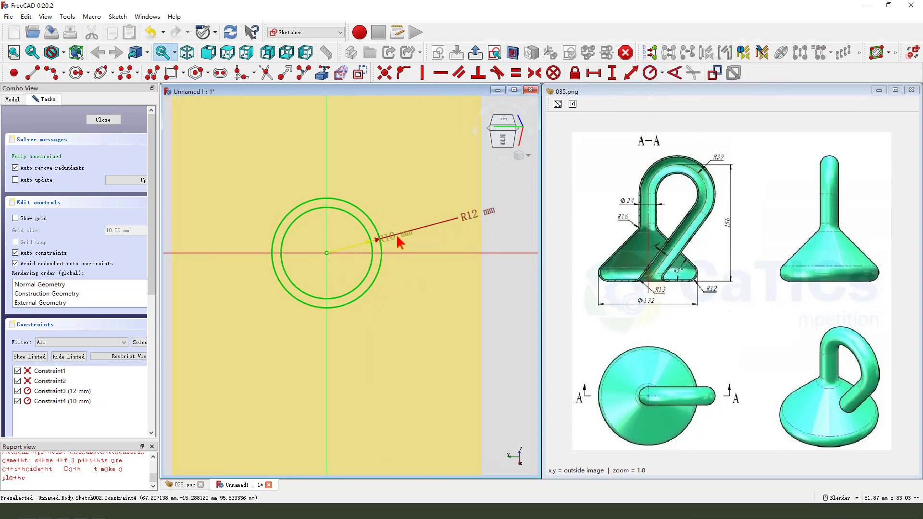
pyautogui.moveTo(400, 242); pyautogui.dragTo(425, 275)
pyautogui.scroll(-3, 464, 262)
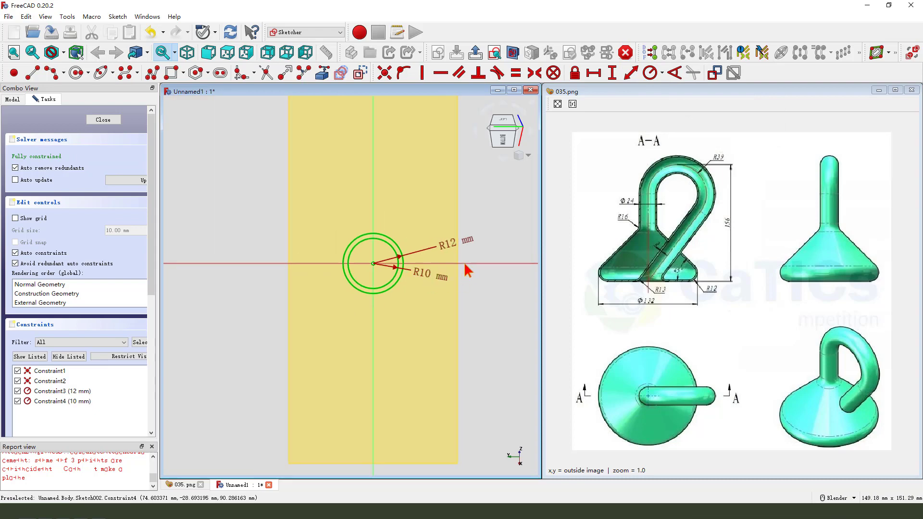
pyautogui.click(476, 53)
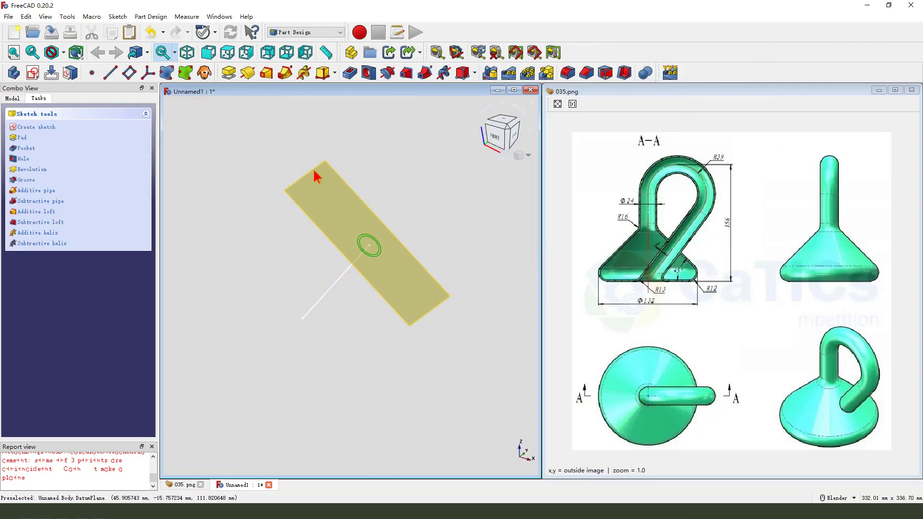
# Pad the two-circle sketch with type Up to face, ending at the flat bottom face of the revolved base
pyautogui.click(227, 72)
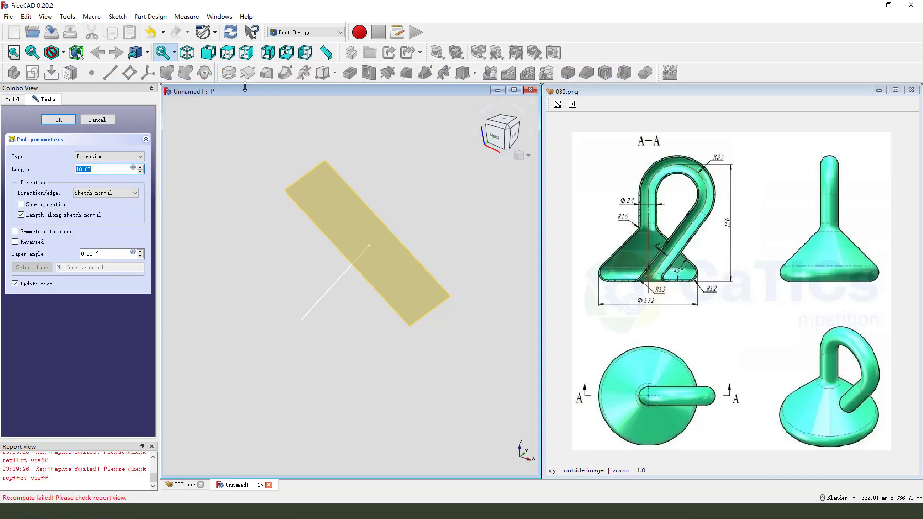
pyautogui.click(110, 157)
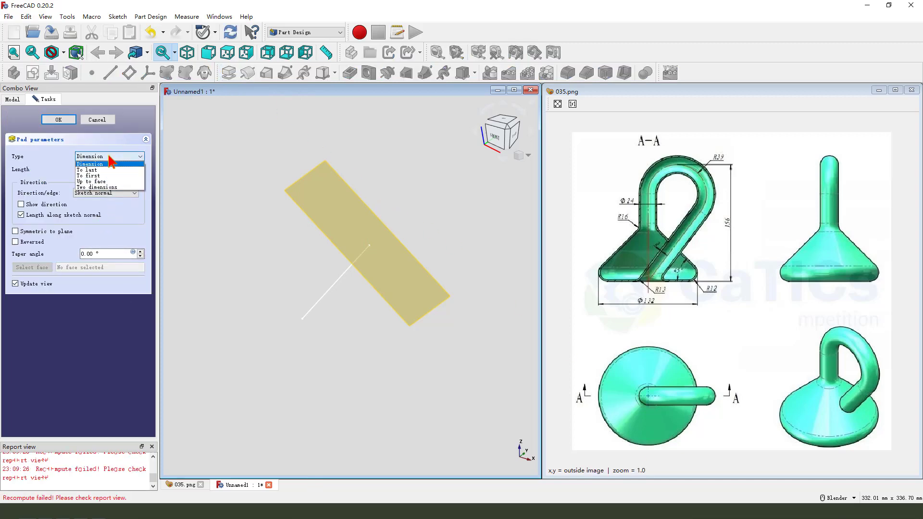
pyautogui.click(91, 182)
pyautogui.moveTo(361, 356); pyautogui.dragTo(372, 277, button='middle')
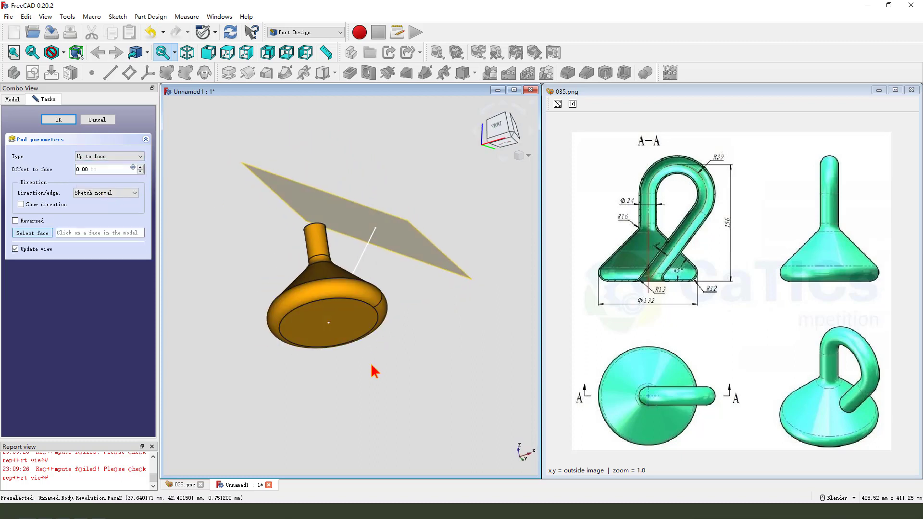
pyautogui.scroll(1, 370, 364)
pyautogui.moveTo(412, 367); pyautogui.dragTo(349, 318)
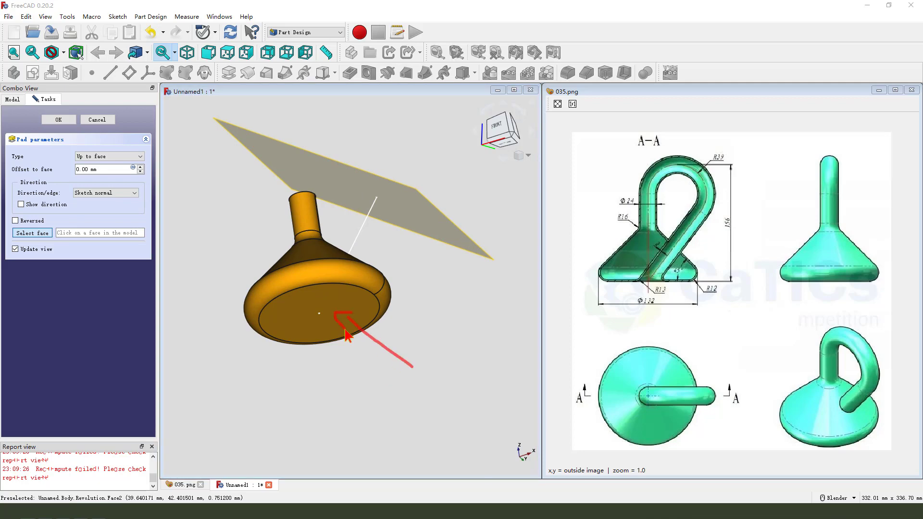
pyautogui.click(320, 315)
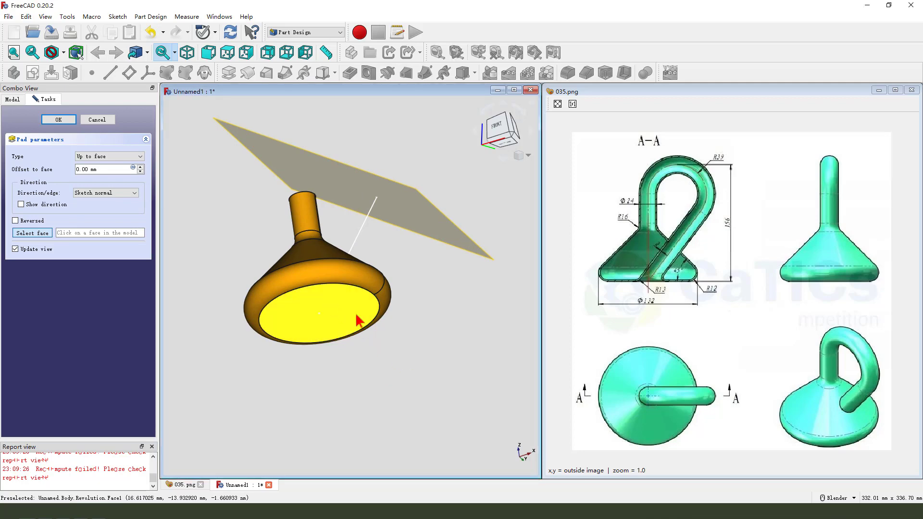
pyautogui.scroll(-2, 404, 331)
pyautogui.moveTo(407, 332); pyautogui.dragTo(423, 370, button='middle')
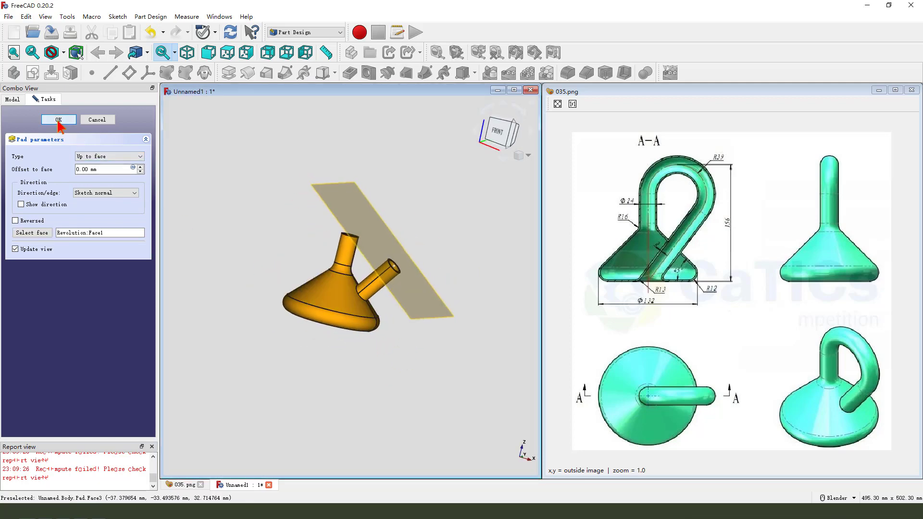
pyautogui.click(58, 119)
# Hide the slanted datum plane
pyautogui.moveTo(417, 279); pyautogui.dragTo(408, 231, button='middle')
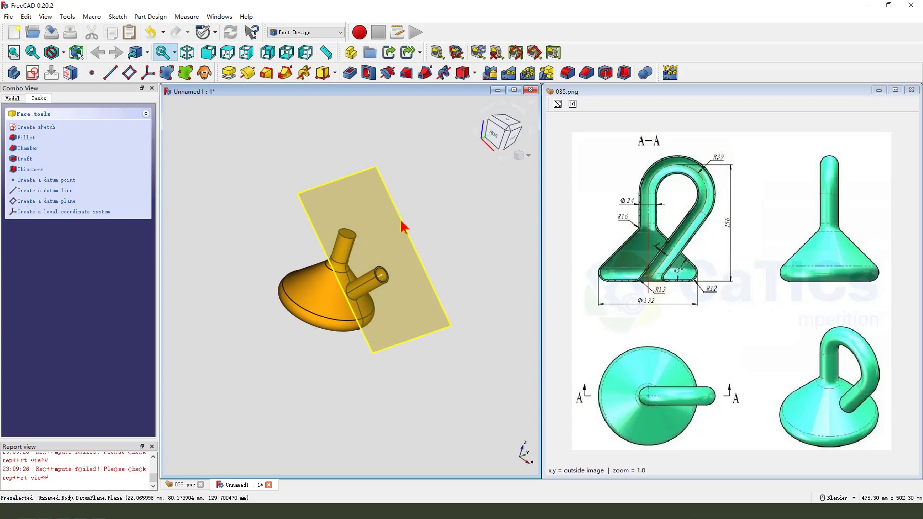
pyautogui.click(405, 227)
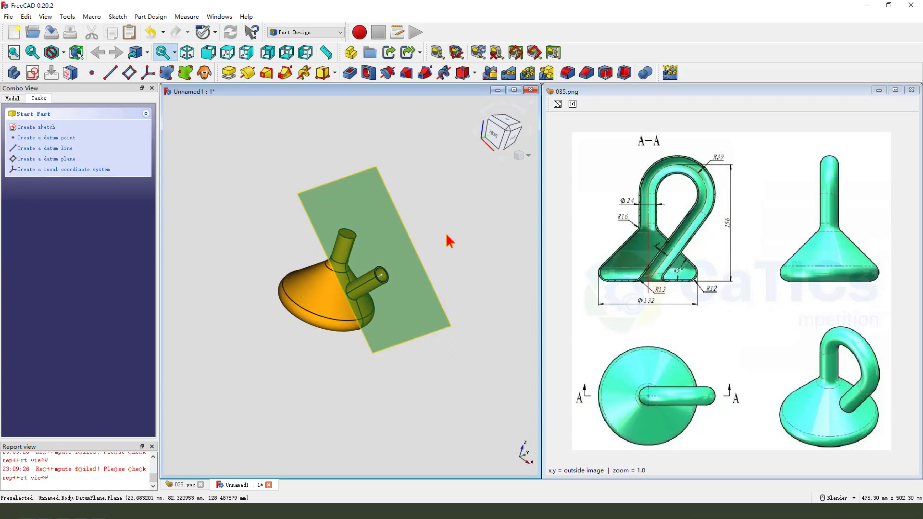
pyautogui.press('space')
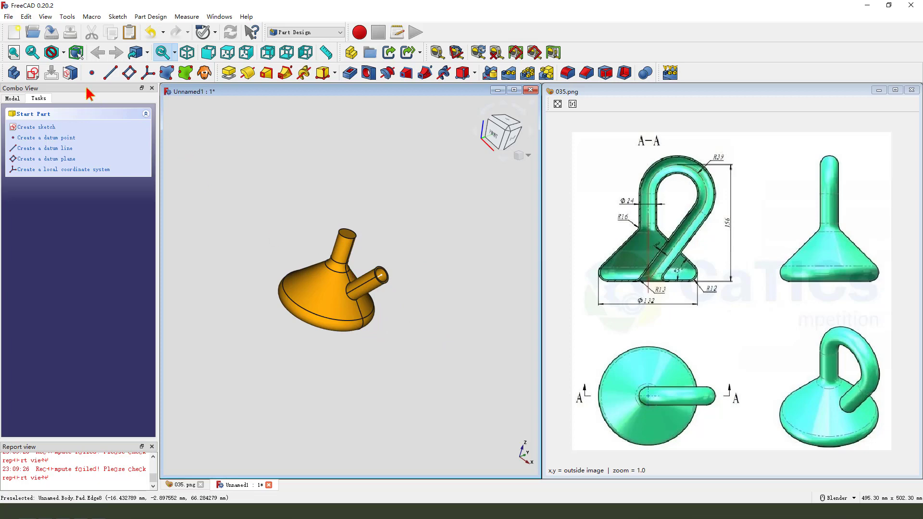
# Hide the Pad feature and show the Revolution feature in its place
pyautogui.click(12, 98)
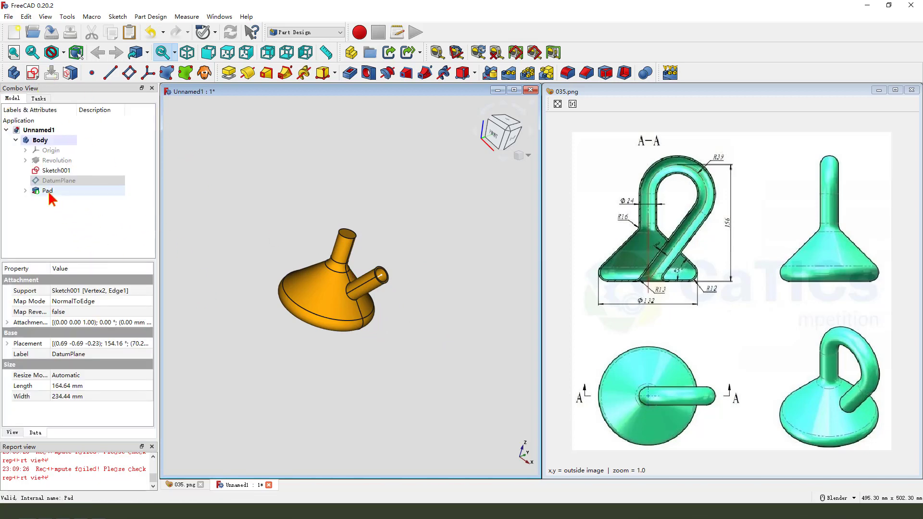
pyautogui.scroll(2, 318, 323)
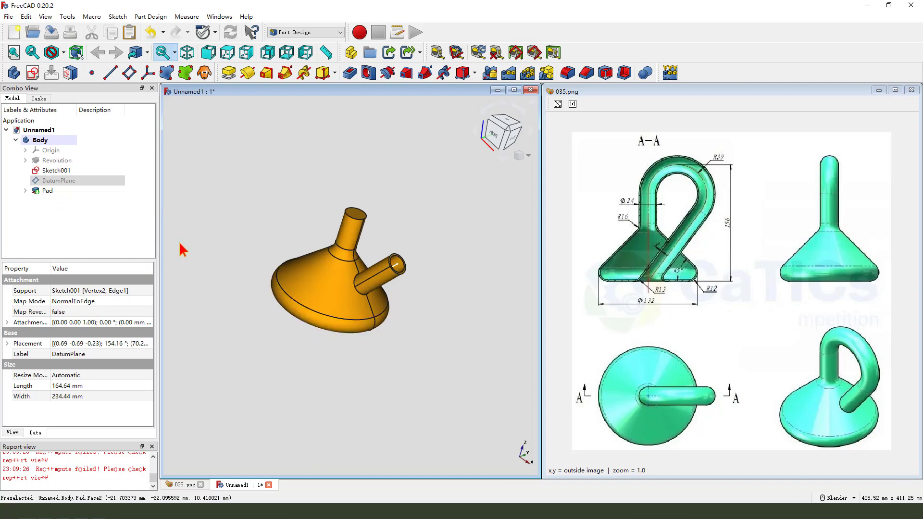
pyautogui.click(59, 190)
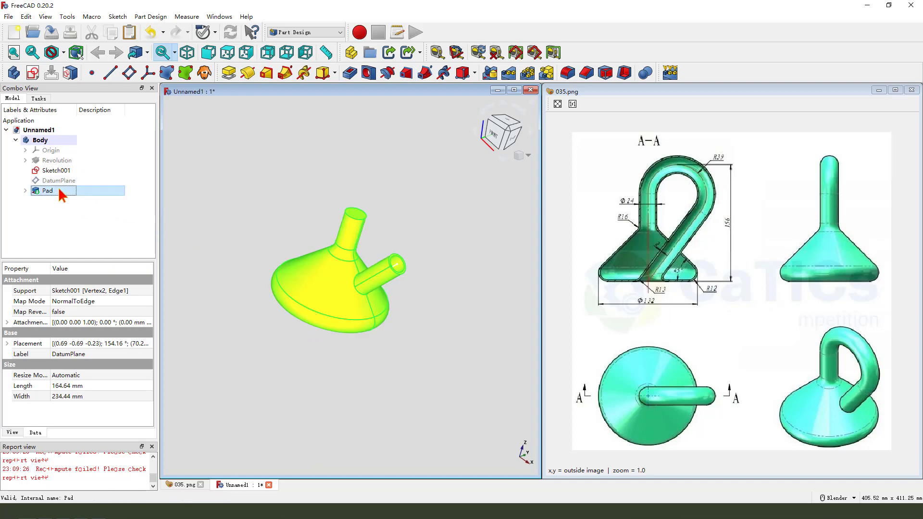
pyautogui.press('space')
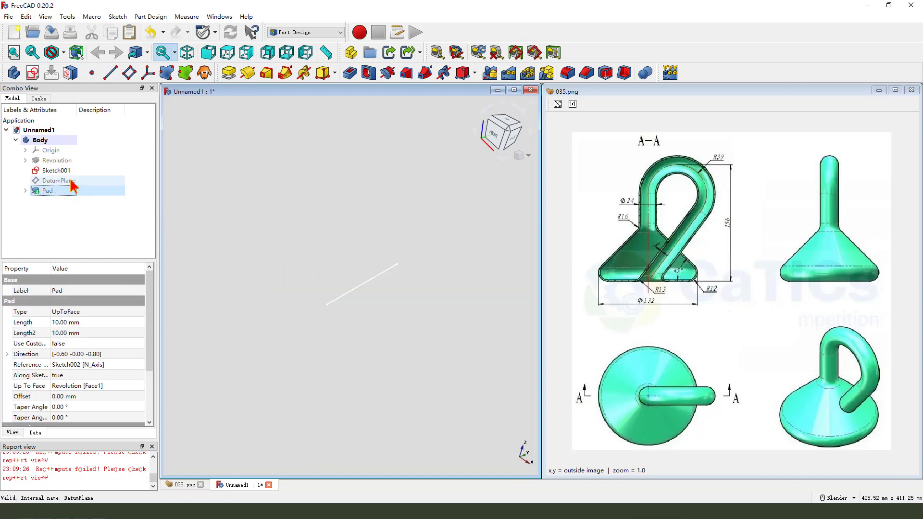
pyautogui.click(55, 161)
pyautogui.press('space')
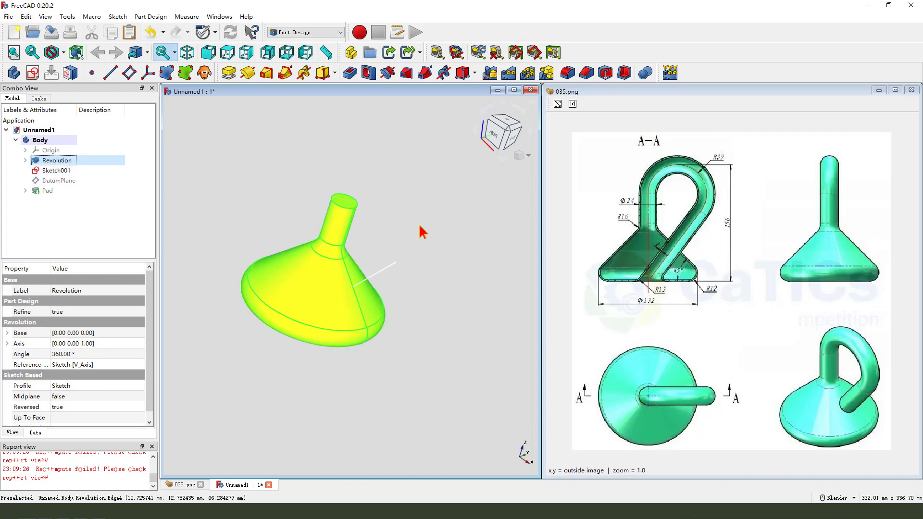
pyautogui.click(387, 242)
pyautogui.moveTo(385, 236); pyautogui.dragTo(377, 245, button='middle')
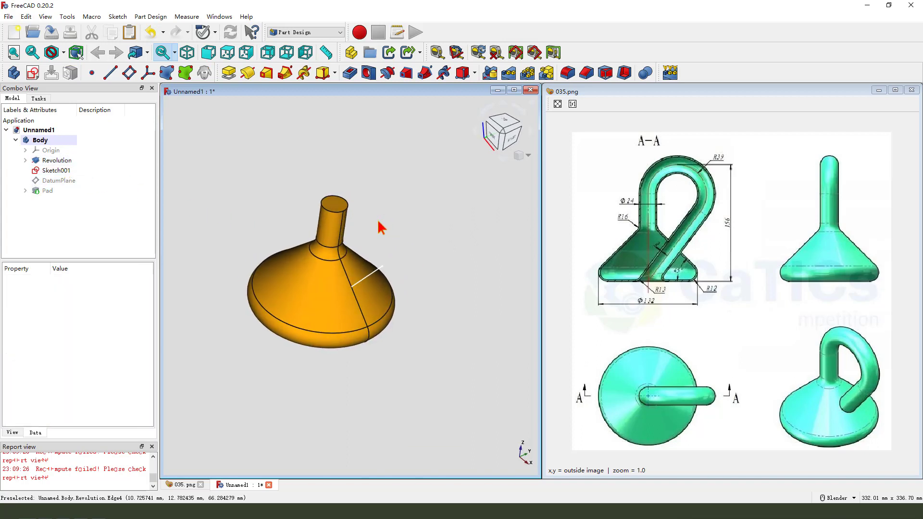
# Apply a 2 mm inward Thickness to the revolved body, opening the top face of the neck
pyautogui.moveTo(375, 190); pyautogui.dragTo(344, 194)
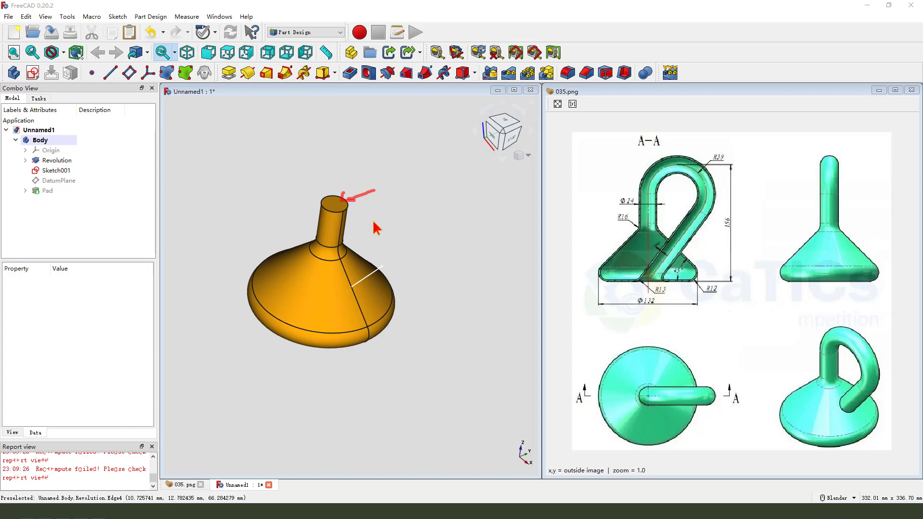
pyautogui.press('Escape')
pyautogui.click(339, 204)
pyautogui.click(625, 74)
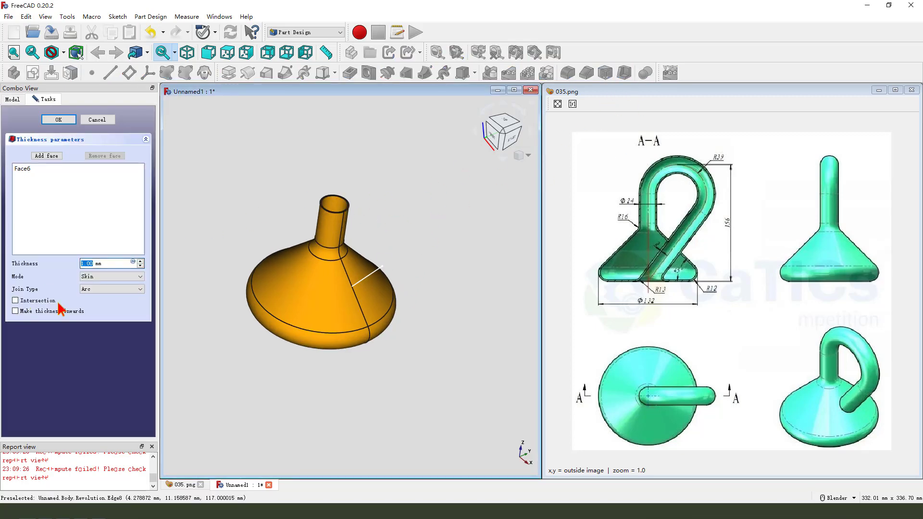
pyautogui.click(32, 313)
pyautogui.click(95, 263)
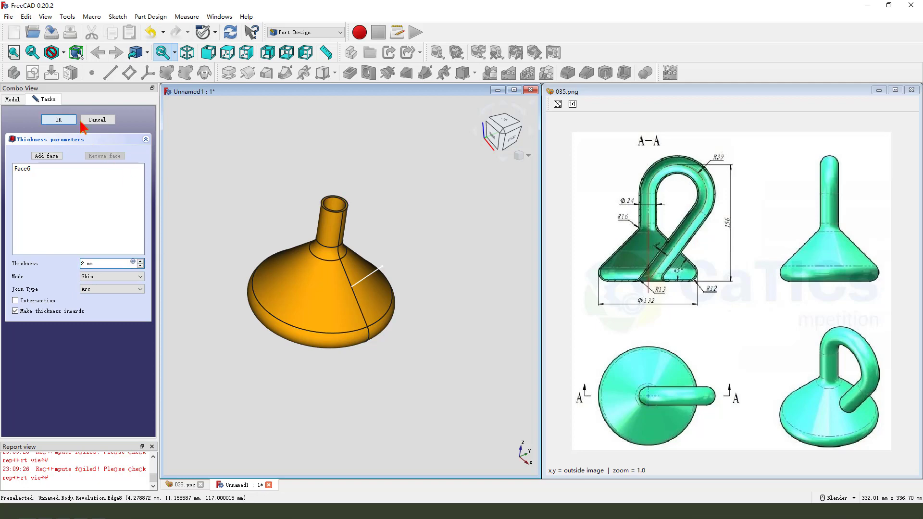
pyautogui.click(58, 120)
# Move the Thickness feature directly after Revolution in the body's feature order
pyautogui.scroll(2, 268, 313)
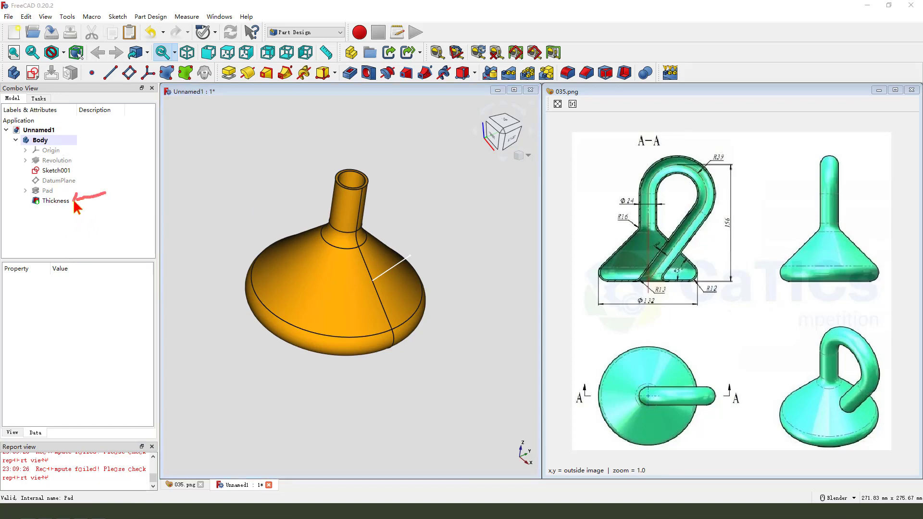
pyautogui.moveTo(43, 208); pyautogui.dragTo(51, 208)
pyautogui.moveTo(90, 167); pyautogui.dragTo(76, 171)
pyautogui.press('Escape')
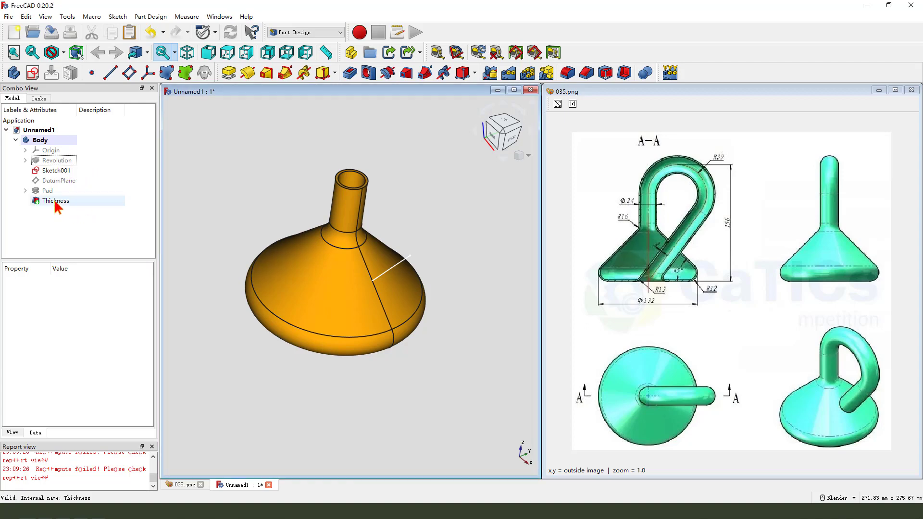
pyautogui.click(59, 200)
pyautogui.rightClick(59, 200)
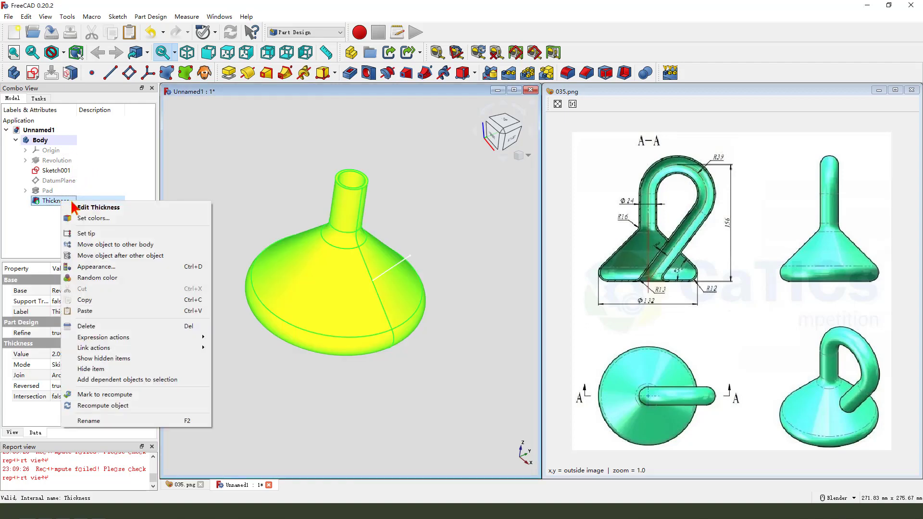
pyautogui.click(113, 260)
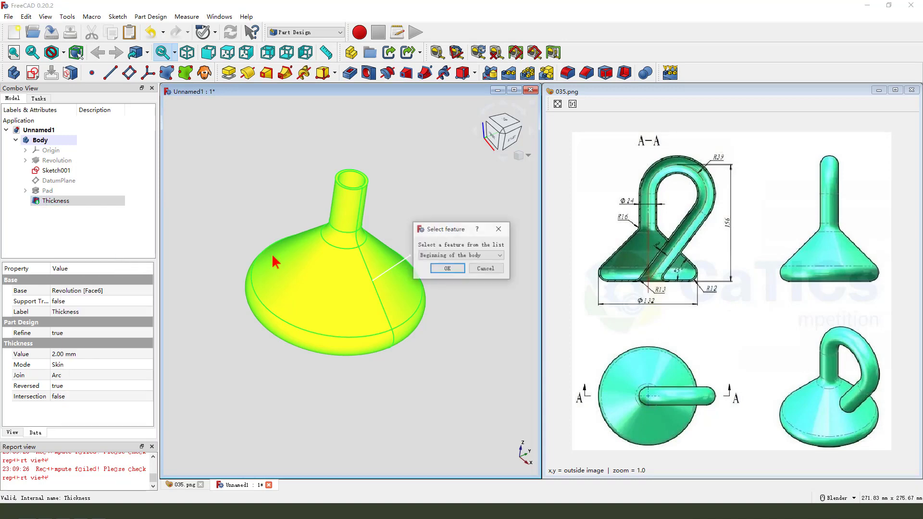
pyautogui.click(470, 255)
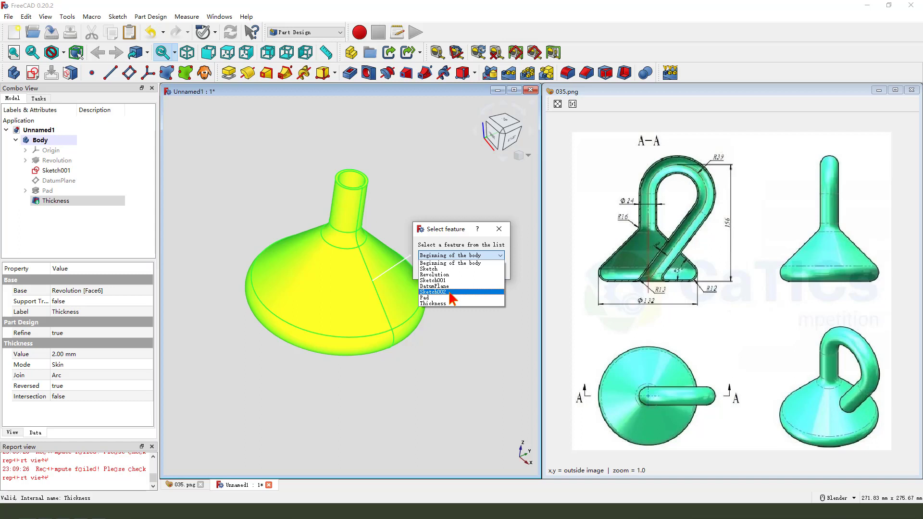
pyautogui.click(450, 275)
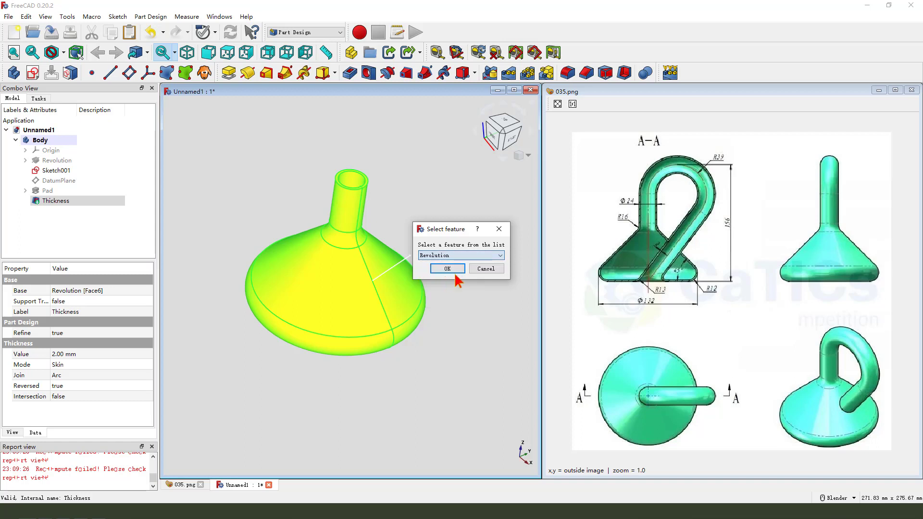
pyautogui.click(453, 273)
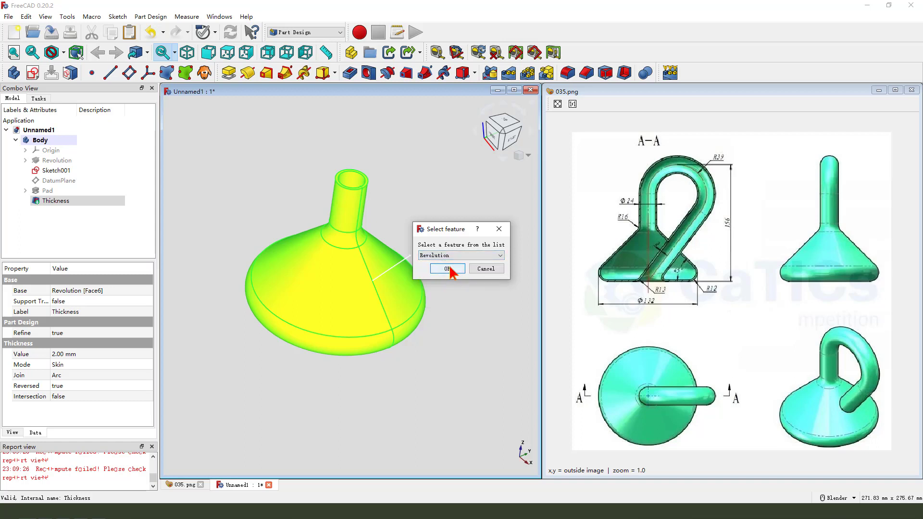
pyautogui.click(447, 268)
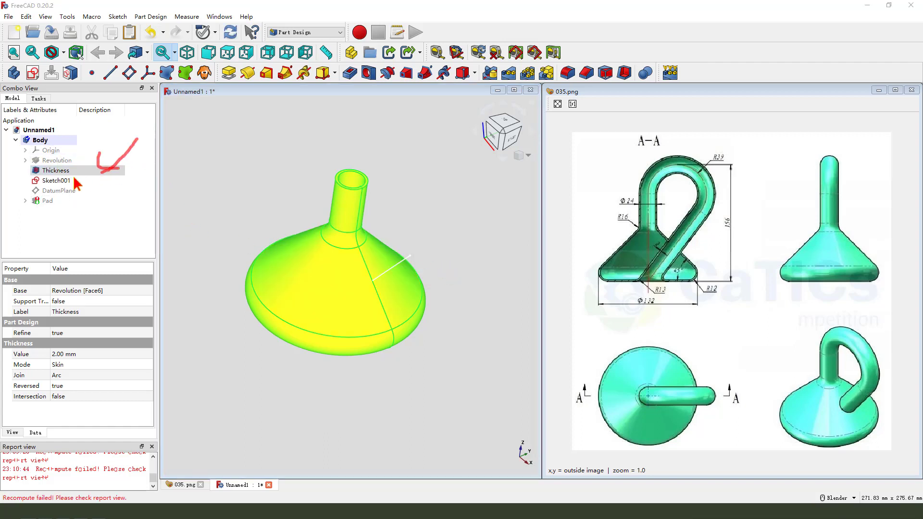
pyautogui.click(236, 208)
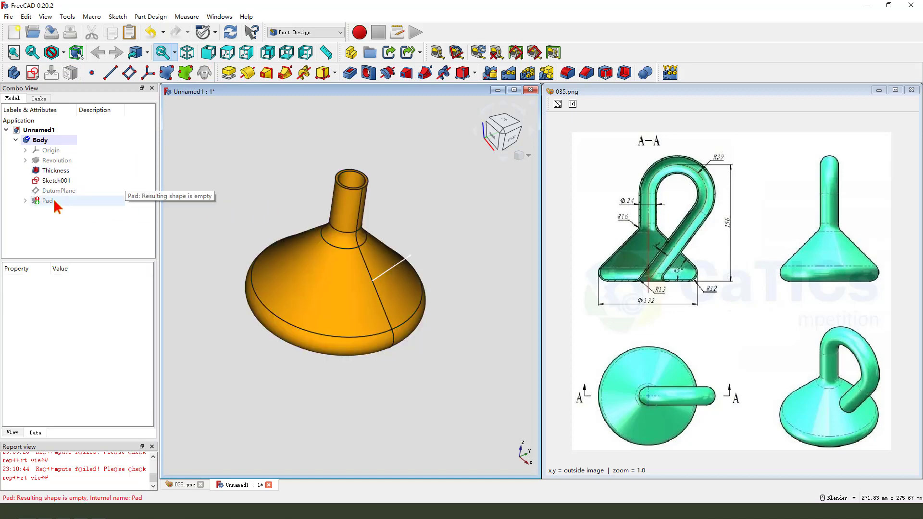
# Show the datum plane and the Pad feature again
pyautogui.click(64, 191)
pyautogui.press('space')
pyautogui.click(264, 208)
pyautogui.scroll(-1, 264, 209)
pyautogui.moveTo(264, 209)
pyautogui.mouseDown(button='middle')
pyautogui.moveTo(265, 218)
pyautogui.moveTo(262, 211)
pyautogui.mouseUp(button='middle')
pyautogui.click(25, 200)
pyautogui.click(44, 200)
pyautogui.press('space')
pyautogui.click(207, 216)
# Inspect the padded tube from the side and recompute the model with the Pad selected
pyautogui.moveTo(395, 276); pyautogui.dragTo(250, 286, button='middle')
pyautogui.scroll(-2, 250, 287)
pyautogui.moveTo(293, 306); pyautogui.dragTo(313, 326, button='middle')
pyautogui.scroll(3, 477, 275)
pyautogui.click(50, 201)
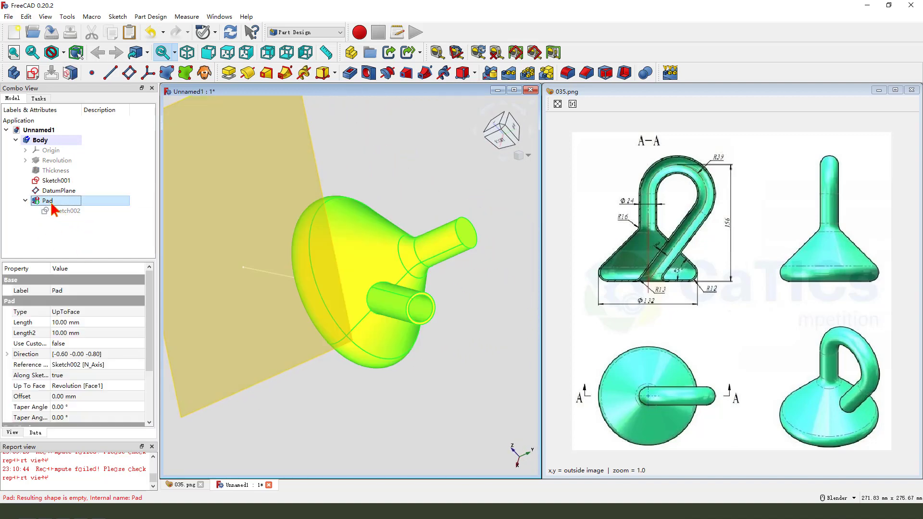
pyautogui.click(231, 32)
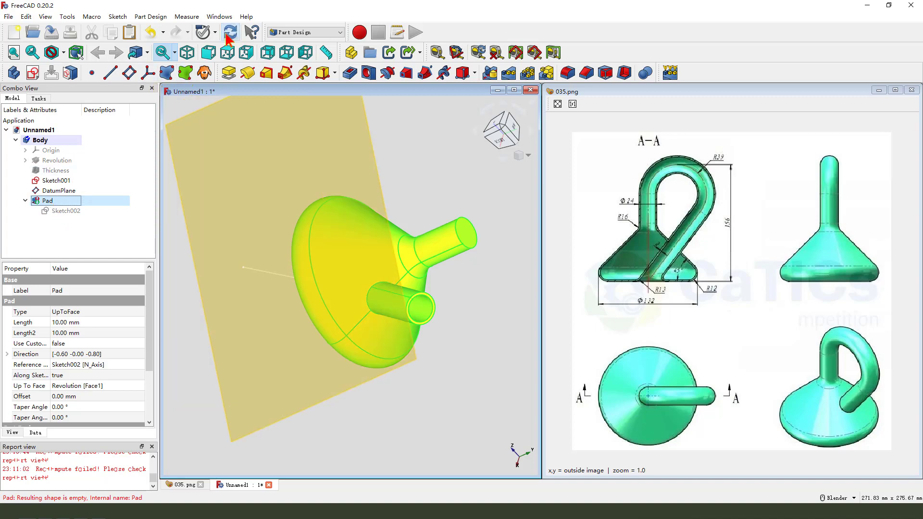
# Edit the Pad so it extends up to the flat bottom face of the thickened body, with zero offset
pyautogui.doubleClick(59, 210)
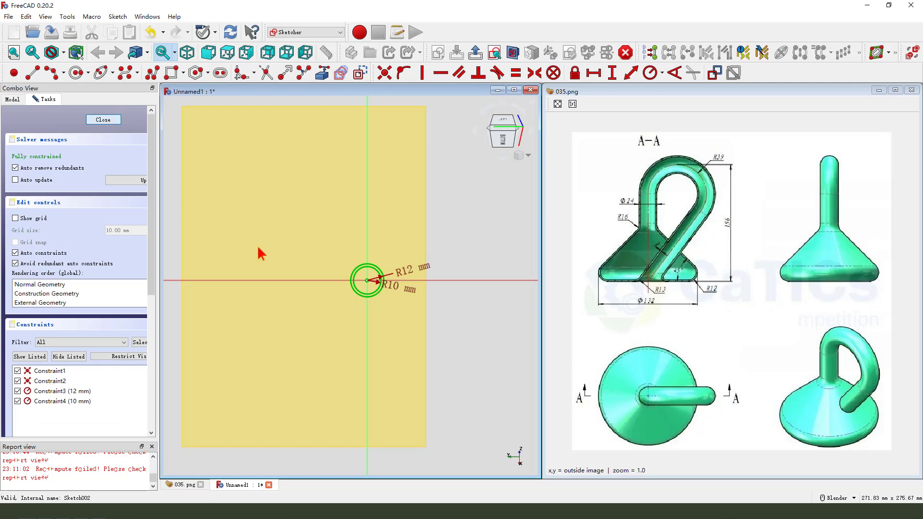
pyautogui.press('Escape')
pyautogui.doubleClick(55, 204)
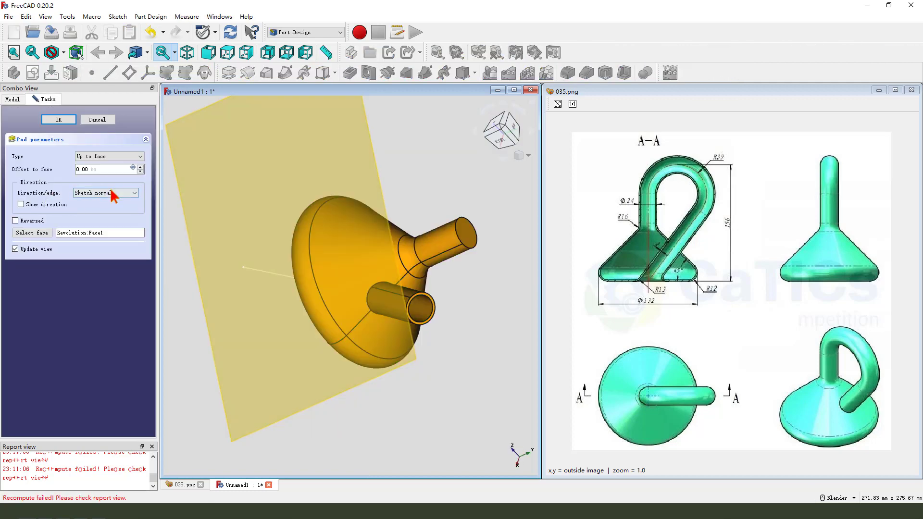
pyautogui.click(108, 158)
pyautogui.click(100, 184)
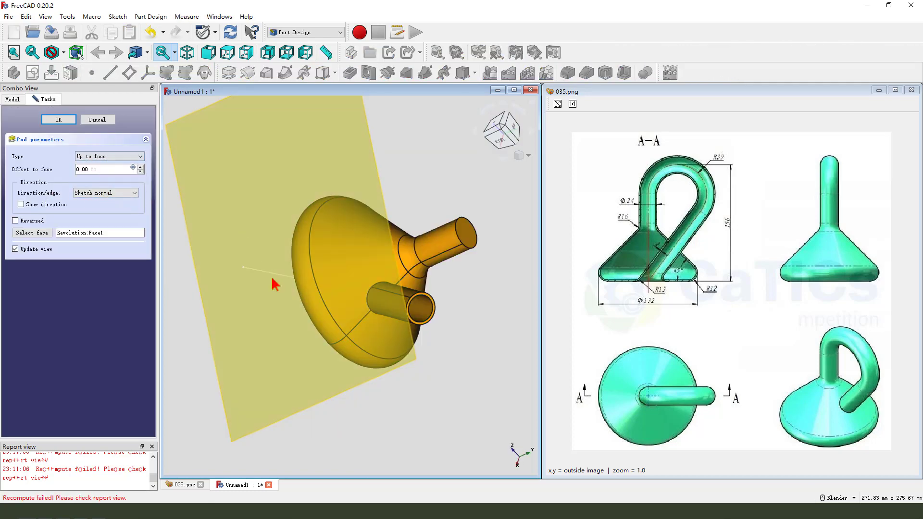
pyautogui.moveTo(275, 284); pyautogui.dragTo(268, 305, button='middle')
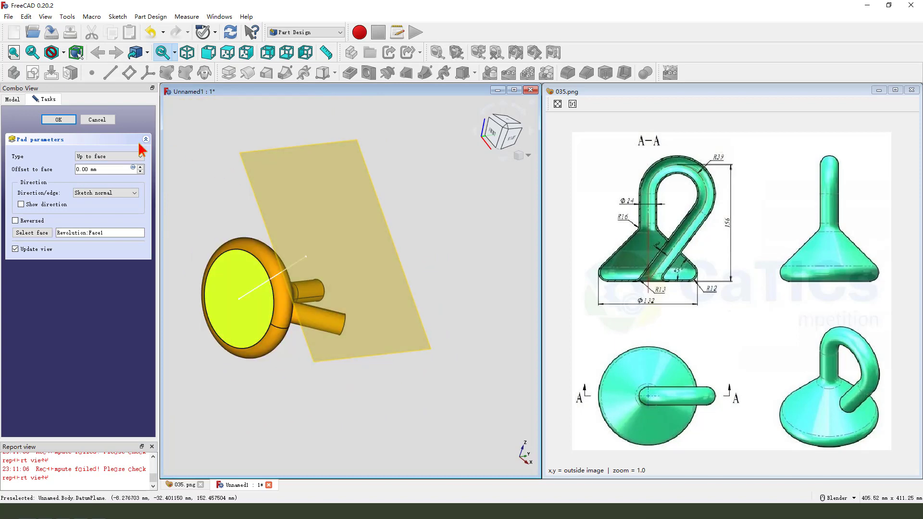
pyautogui.click(64, 120)
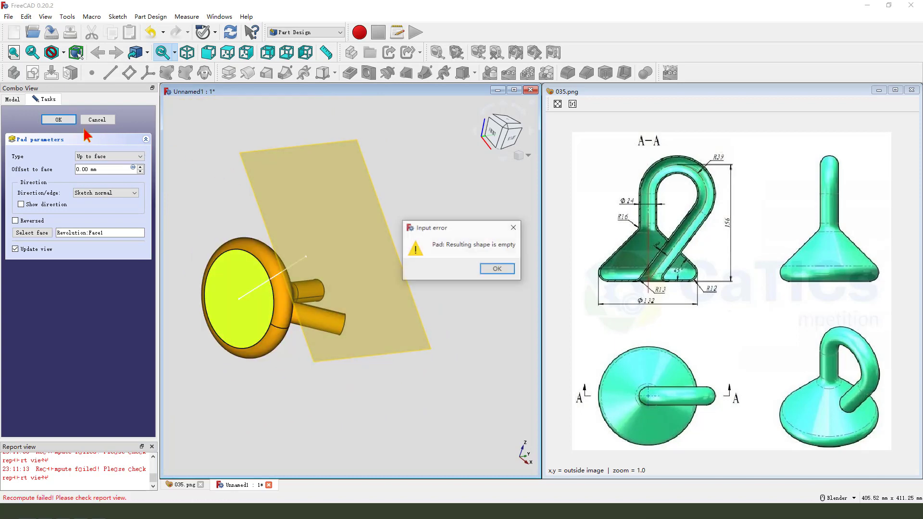
pyautogui.click(495, 270)
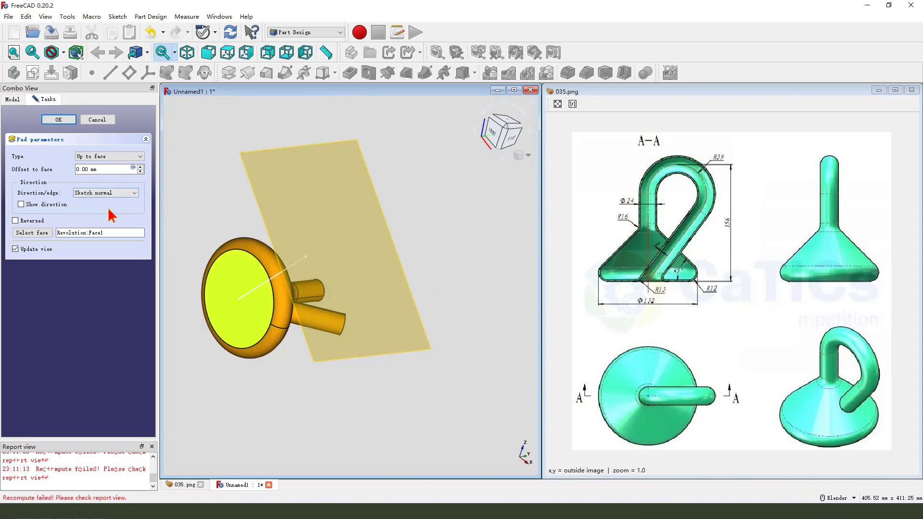
pyautogui.click(39, 234)
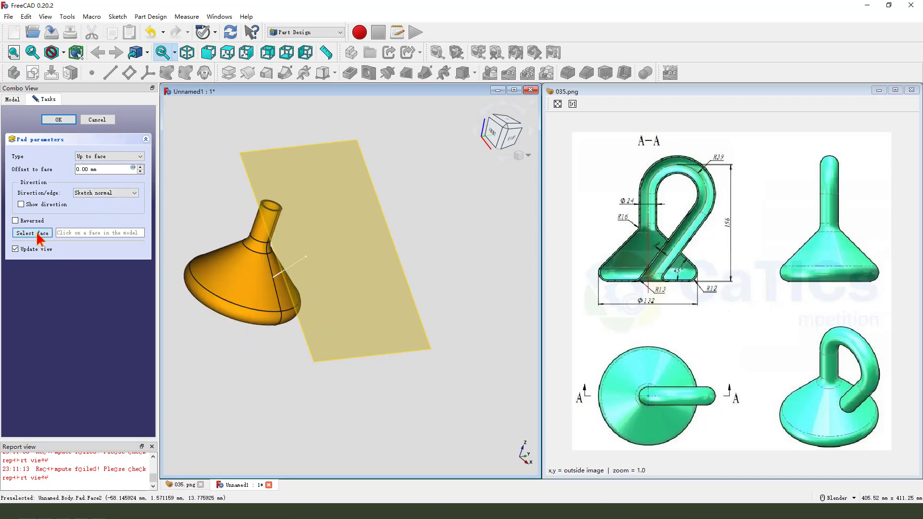
pyautogui.moveTo(255, 363); pyautogui.dragTo(237, 297, button='middle')
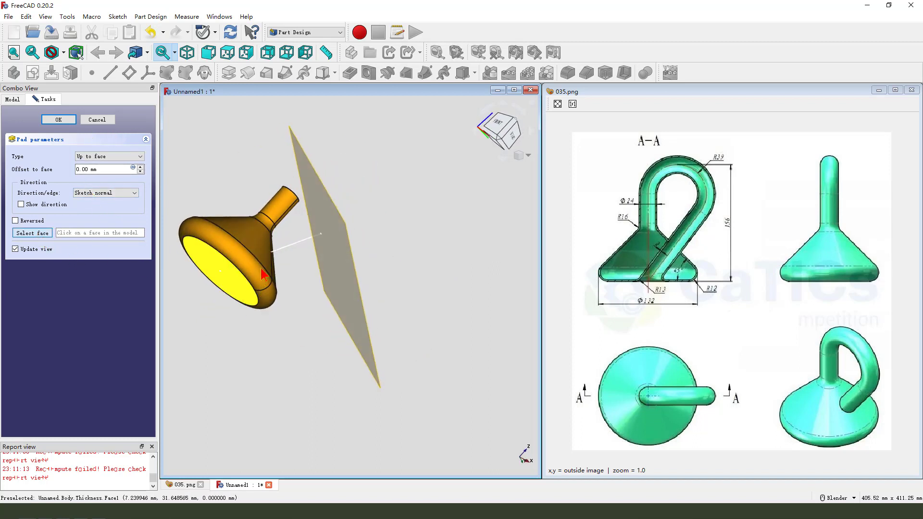
pyautogui.click(244, 252)
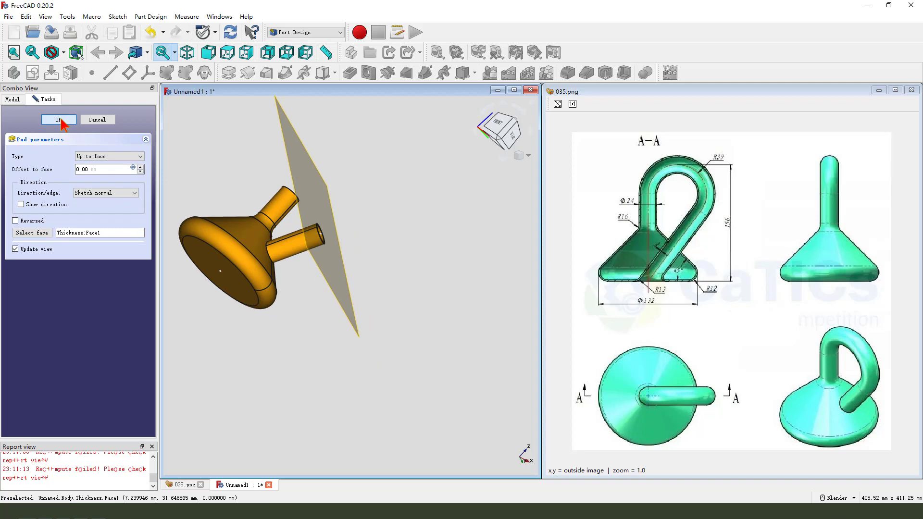
pyautogui.click(62, 120)
# Hide the datum plane at the end of the slanted tube
pyautogui.scroll(-2, 326, 284)
pyautogui.moveTo(325, 284); pyautogui.dragTo(365, 251, button='middle')
pyautogui.click(364, 246)
pyautogui.press('space')
pyautogui.scroll(3, 262, 288)
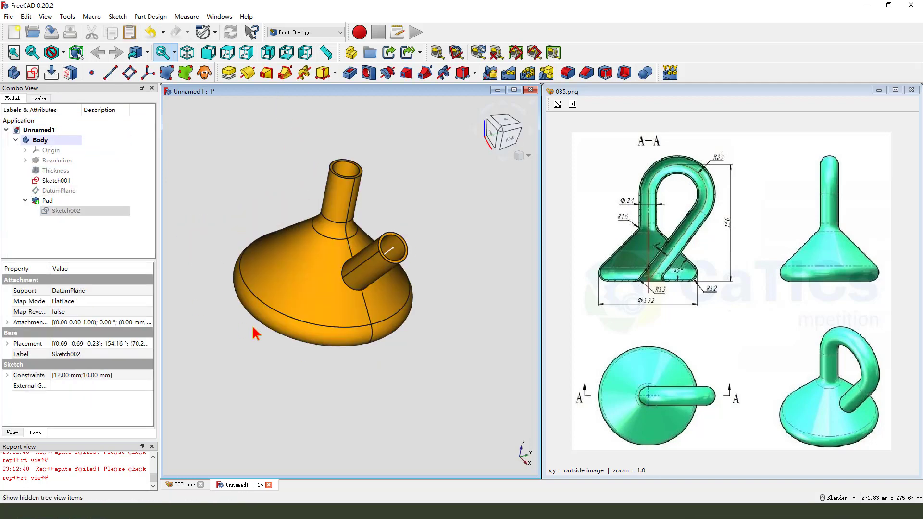
# Cut a Through All Pocket from the inner circular edge at the slanted tube's open end
pyautogui.scroll(-1, 259, 338)
pyautogui.moveTo(316, 393); pyautogui.dragTo(278, 391, button='middle')
pyautogui.scroll(1, 274, 387)
pyautogui.scroll(2, 408, 326)
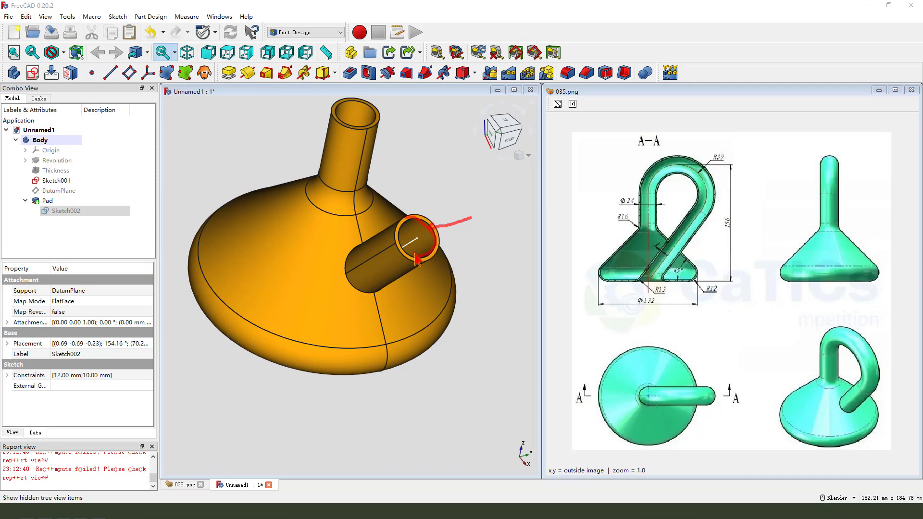
pyautogui.click(423, 224)
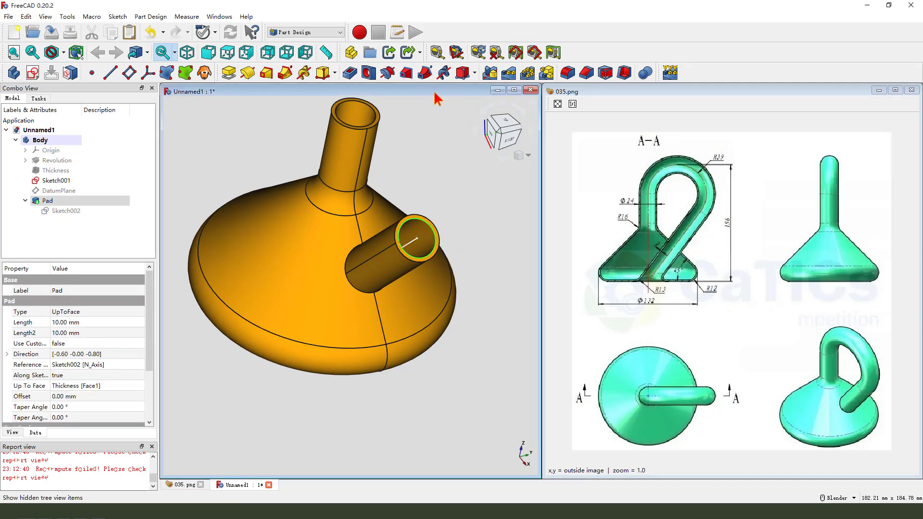
pyautogui.click(348, 74)
pyautogui.moveTo(374, 296); pyautogui.dragTo(322, 395, button='middle')
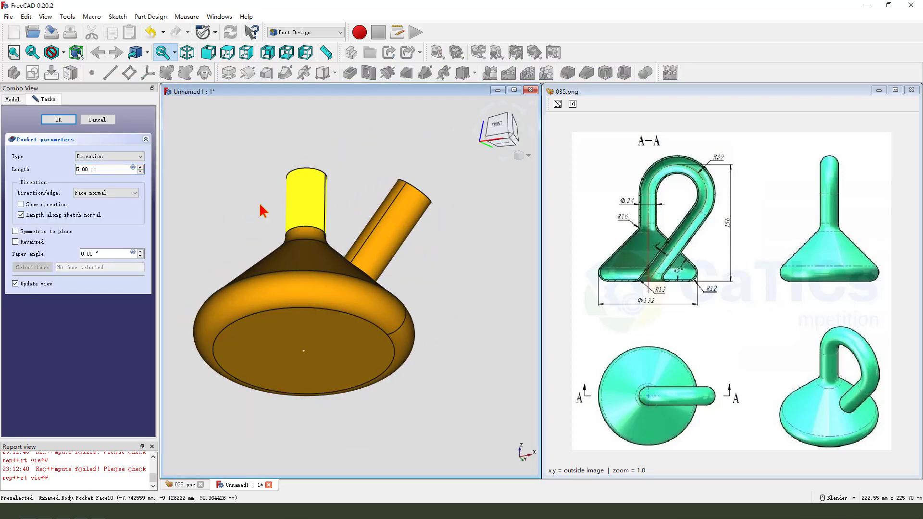
pyautogui.click(110, 156)
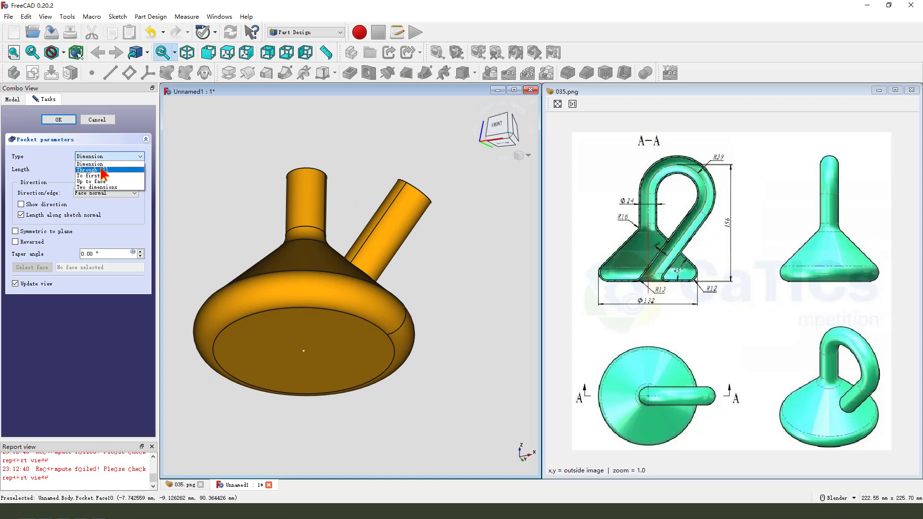
pyautogui.click(103, 171)
pyautogui.moveTo(339, 371); pyautogui.dragTo(313, 372, button='middle')
pyautogui.click(58, 120)
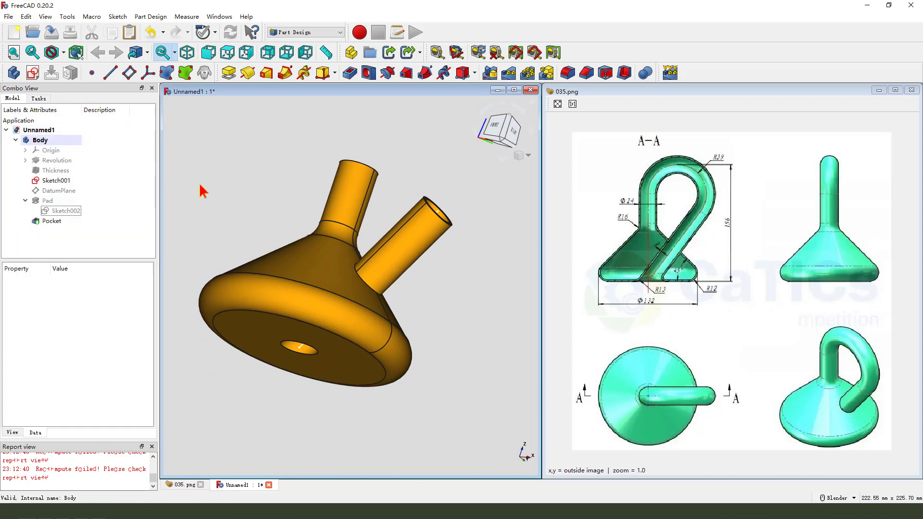
# Create a new sketch on the XZ plane of the body
pyautogui.moveTo(276, 178); pyautogui.dragTo(387, 357, button='middle')
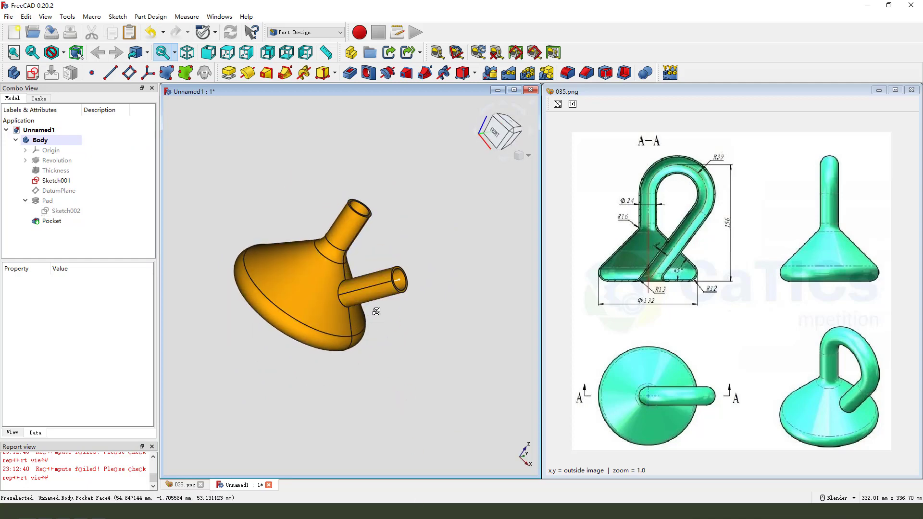
pyautogui.moveTo(381, 315); pyautogui.dragTo(380, 293, button='middle')
pyautogui.click(32, 72)
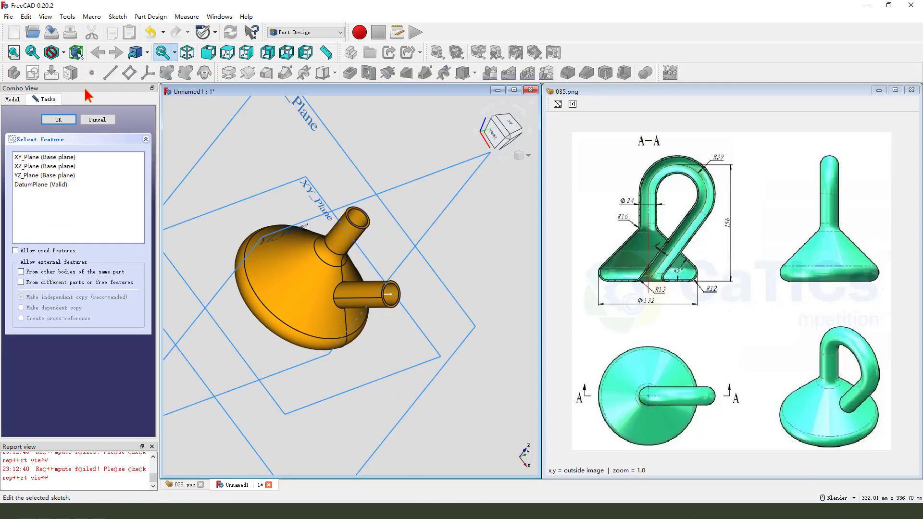
pyautogui.scroll(-4, 359, 248)
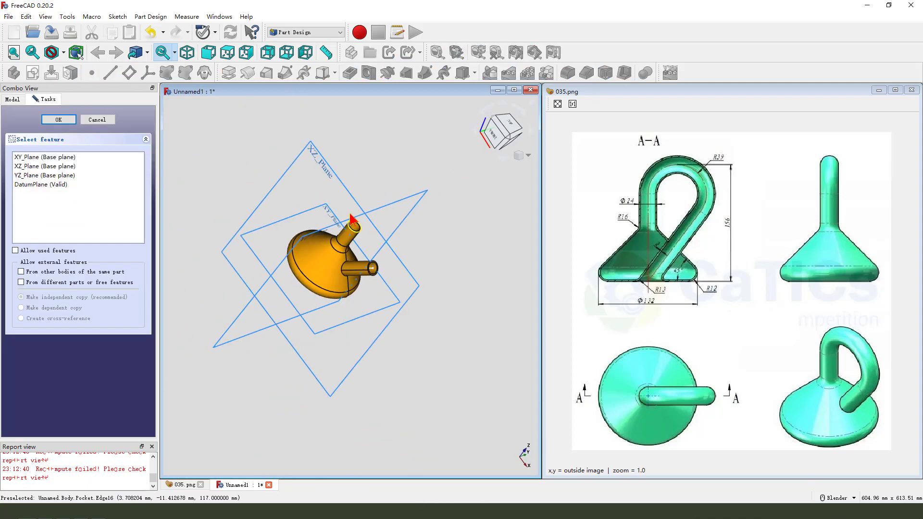
pyautogui.click(324, 166)
pyautogui.scroll(3, 290, 260)
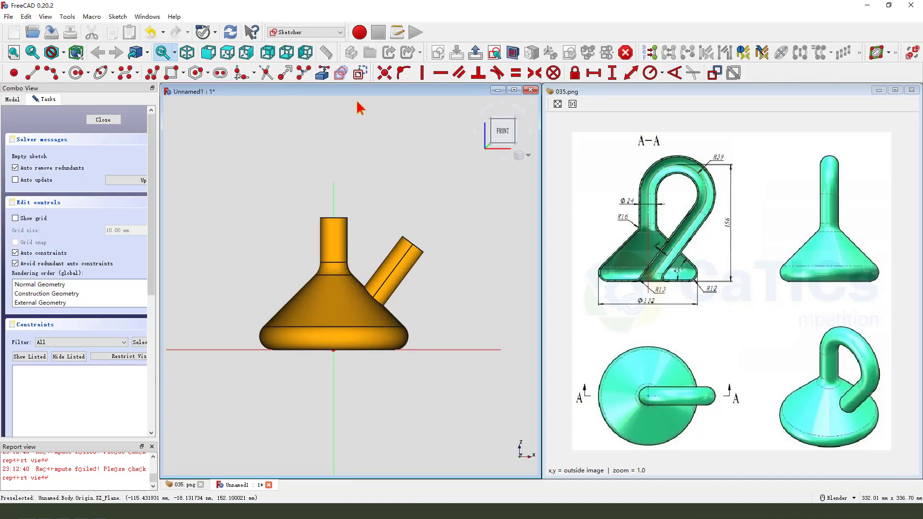
# Link the neck's top edge and the slanted tube's end edge as external geometry, and hide the Pocket solid
pyautogui.click(322, 73)
pyautogui.scroll(1, 352, 215)
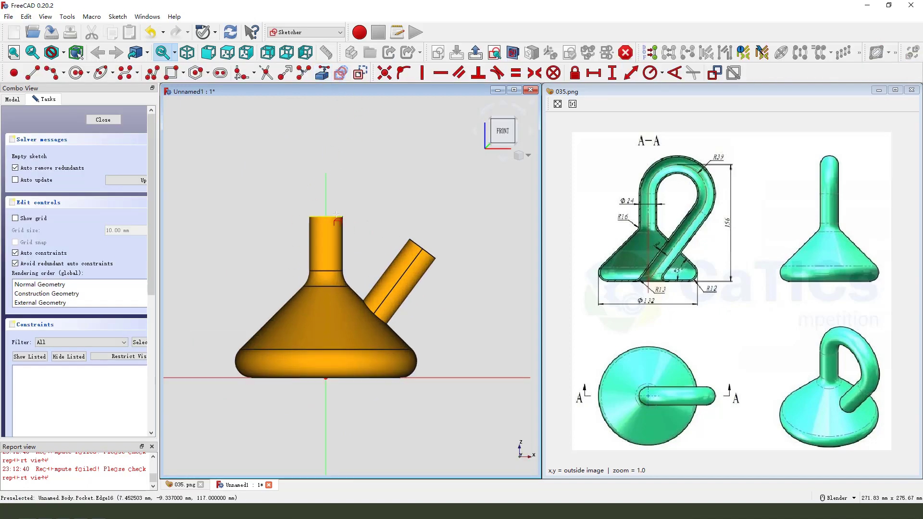
pyautogui.click(423, 249)
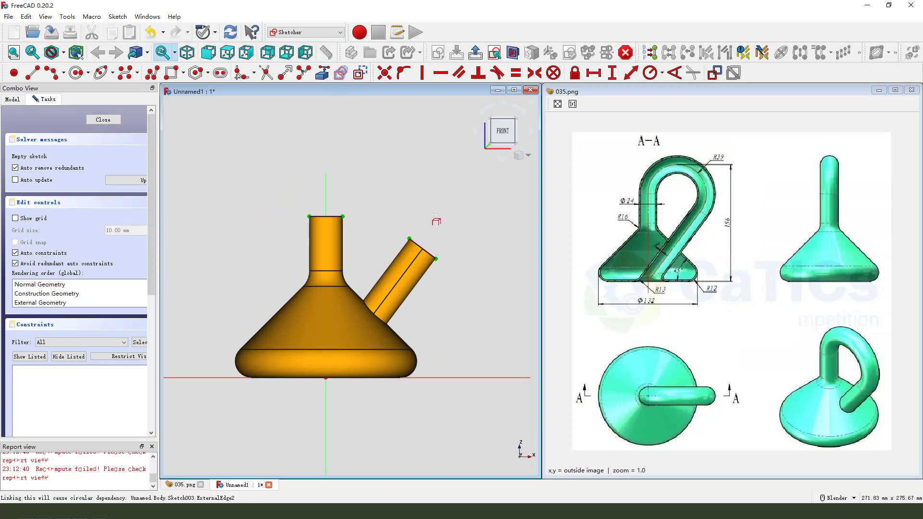
pyautogui.click(19, 99)
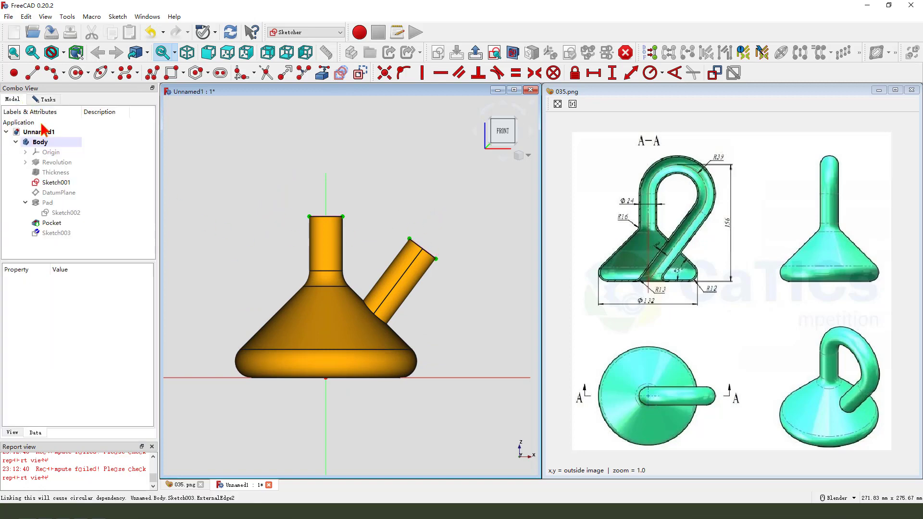
pyautogui.click(63, 225)
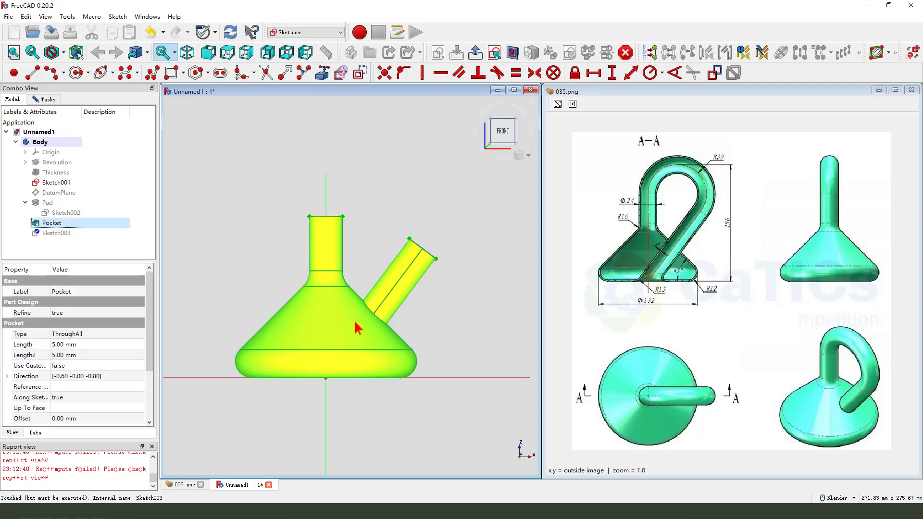
pyautogui.press('space')
# Sketch a large arc looping over from the neck's top edge to the slanted tube's end edge
pyautogui.click(75, 73)
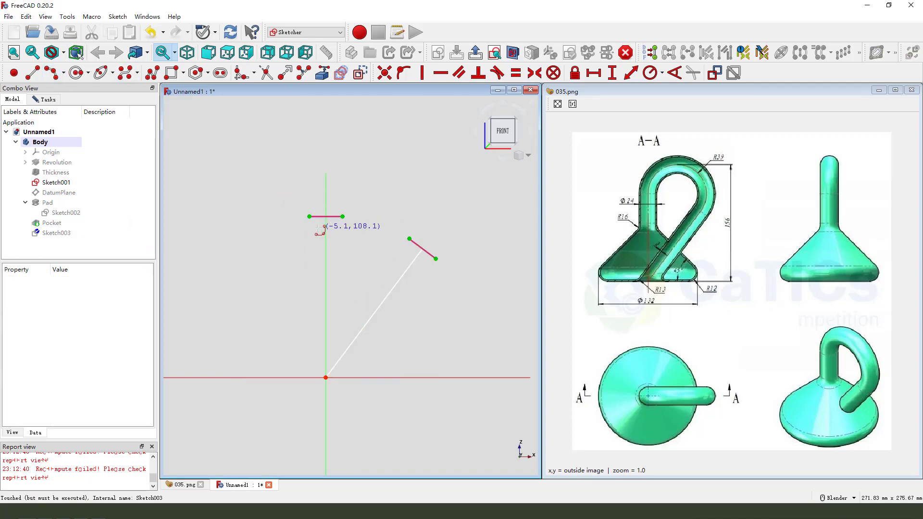
pyautogui.click(374, 196)
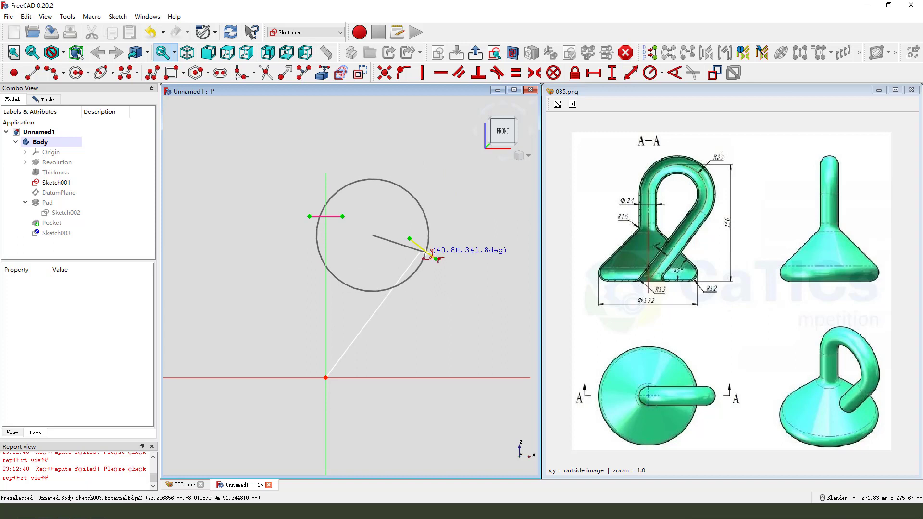
pyautogui.click(426, 250)
pyautogui.press('Escape')
pyautogui.scroll(1, 308, 220)
# Center the arc's two endpoints on the neck edge and the tube-end edge with symmetry constraints
pyautogui.click(306, 217)
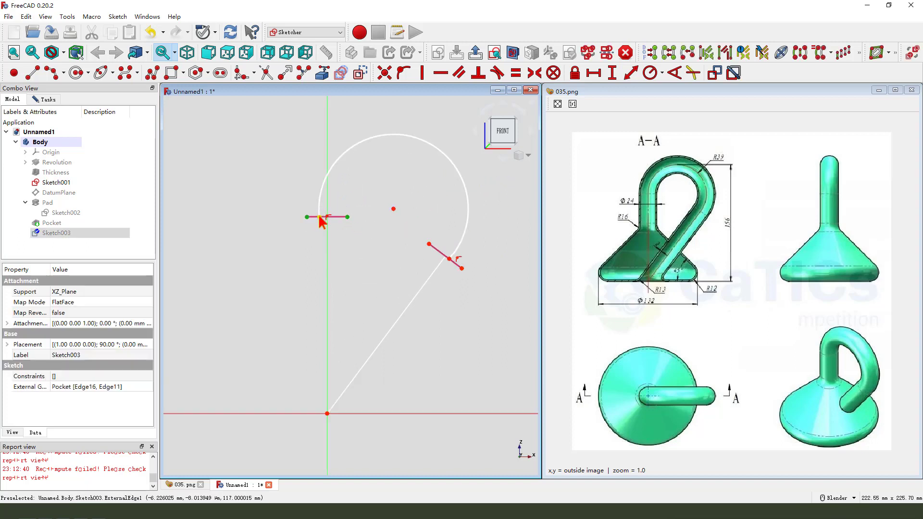
pyautogui.click(533, 72)
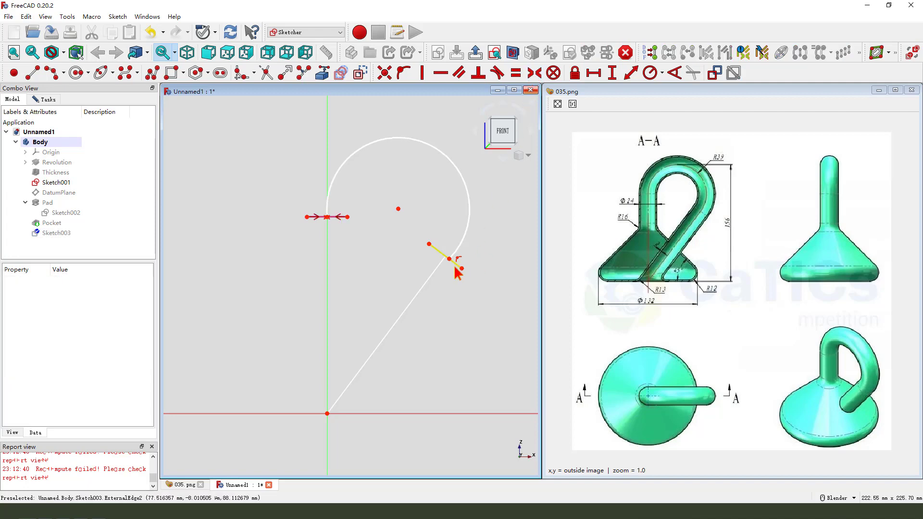
pyautogui.click(430, 245)
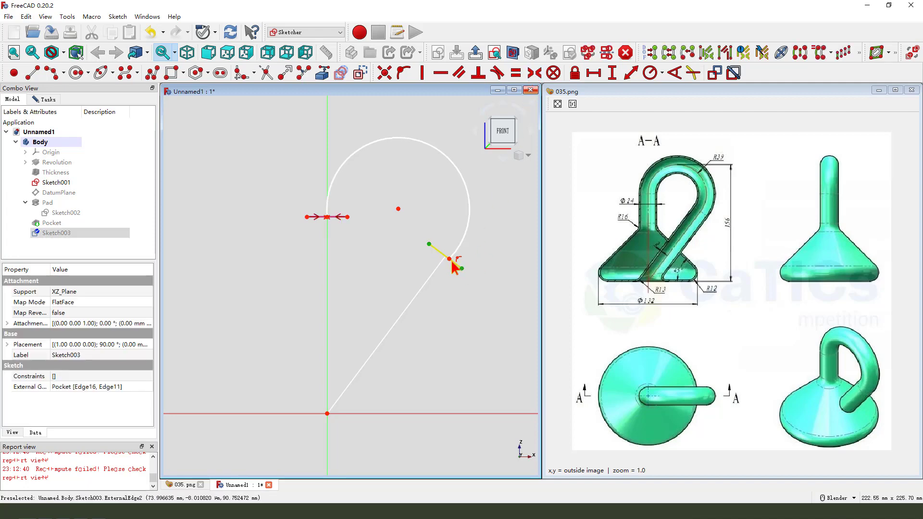
pyautogui.click(449, 263)
pyautogui.click(462, 268)
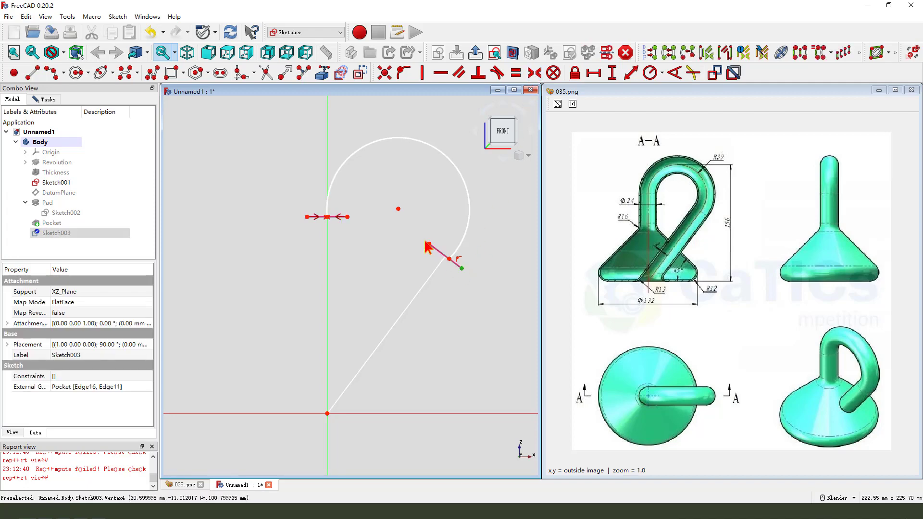
pyautogui.click(449, 259)
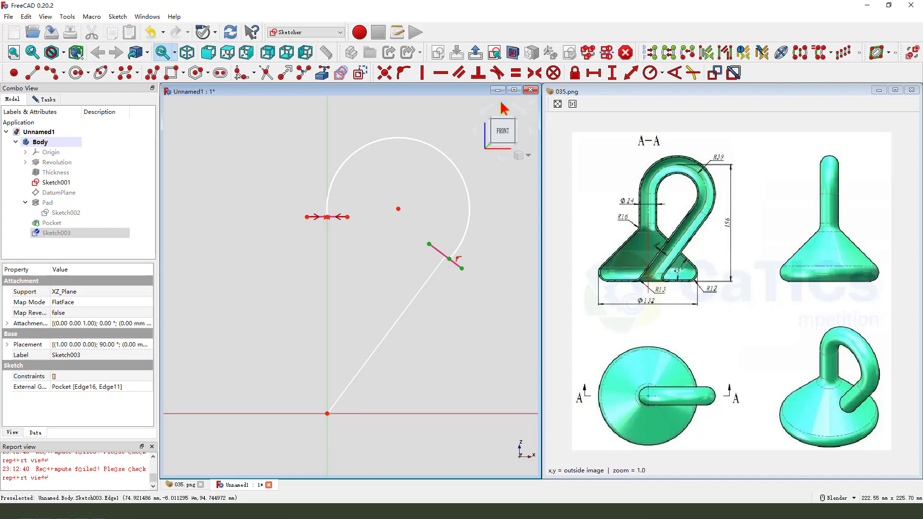
pyautogui.click(498, 73)
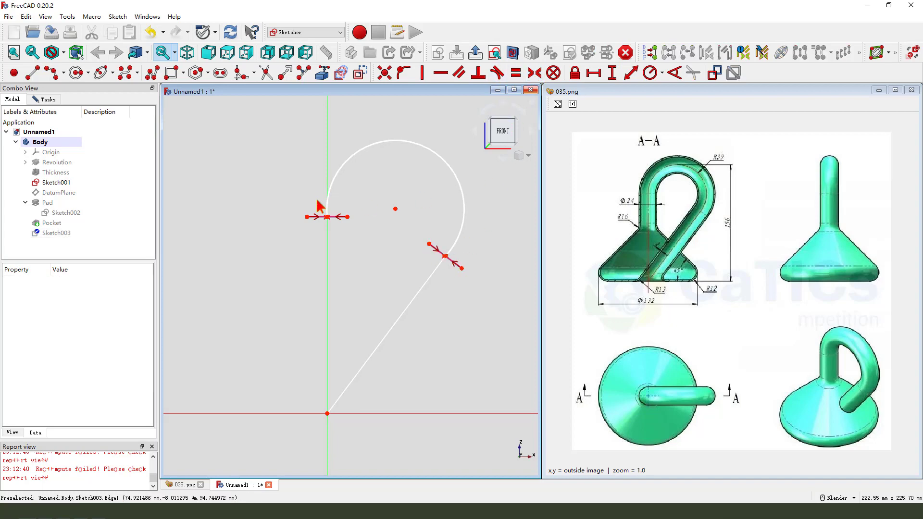
# Make the arc tangent to the vertical axis and leave the sketch
pyautogui.click(340, 175)
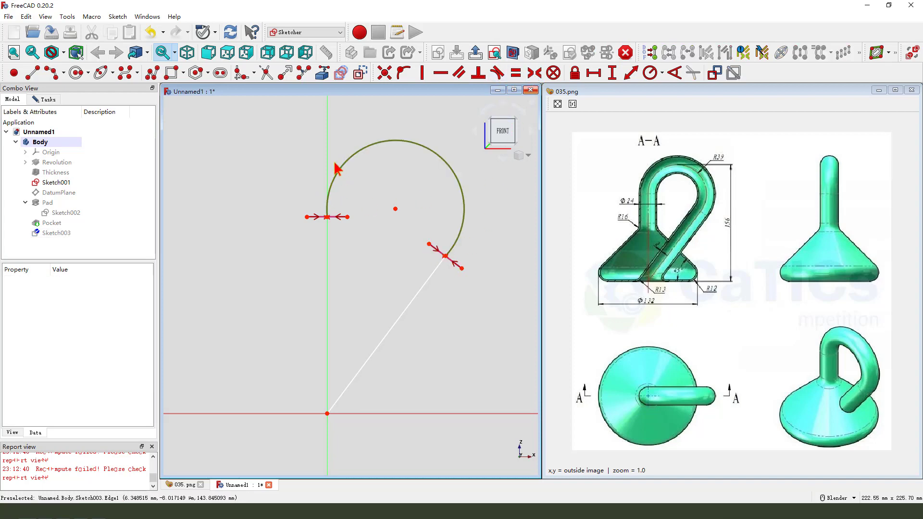
pyautogui.click(497, 73)
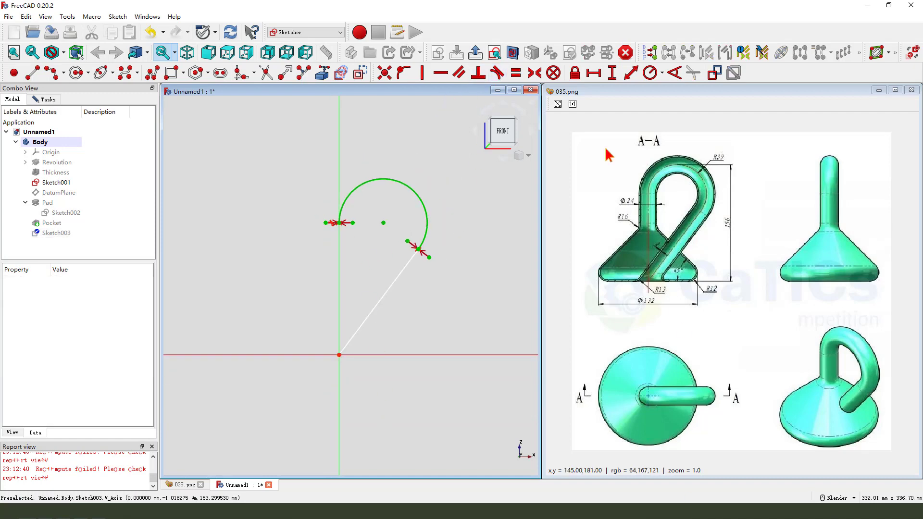
pyautogui.click(475, 52)
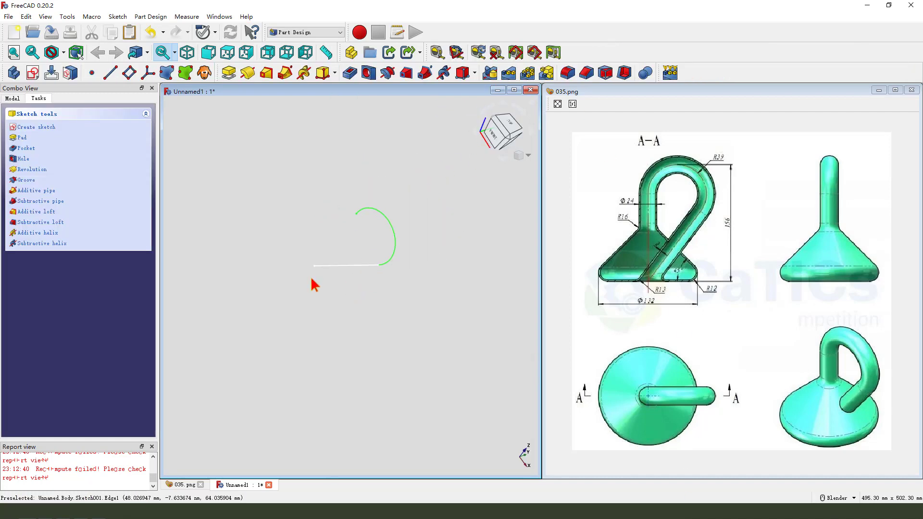
pyautogui.click(12, 98)
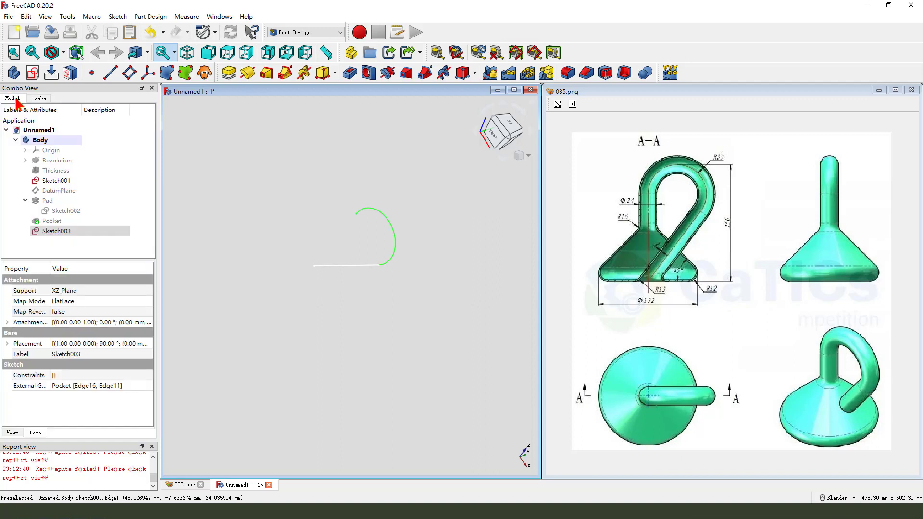
# Show the ring profile Sketch002 at the slanted tube's end and keep it selected
pyautogui.click(66, 212)
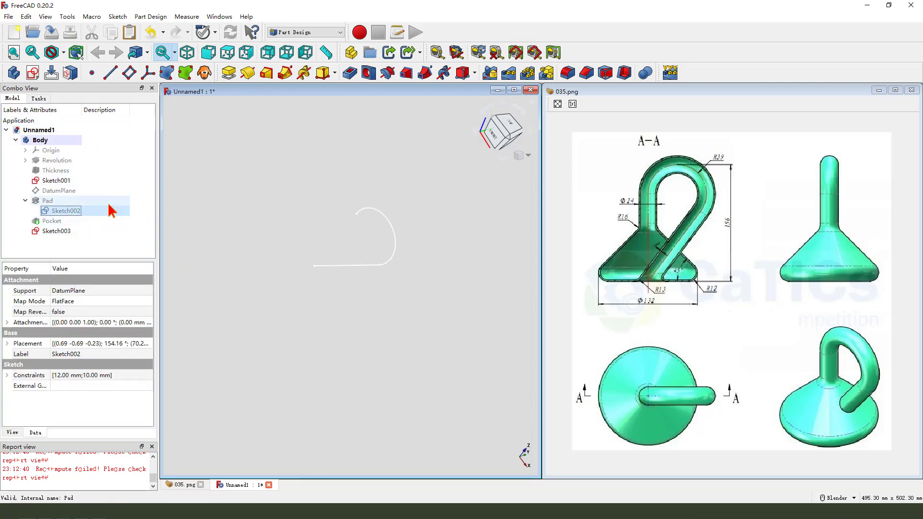
pyautogui.click(80, 213)
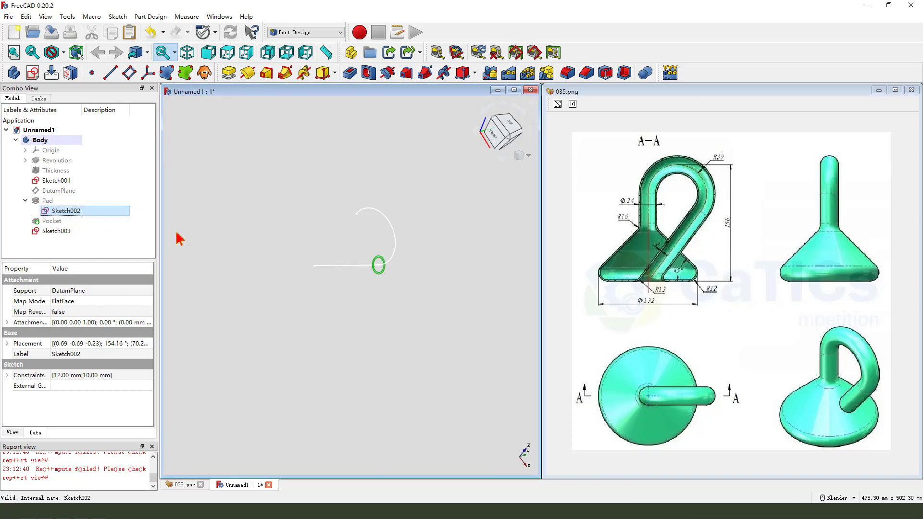
pyautogui.moveTo(400, 287)
pyautogui.mouseDown(button='middle')
pyautogui.moveTo(411, 275)
pyautogui.moveTo(402, 302)
pyautogui.moveTo(377, 327)
pyautogui.moveTo(410, 260)
pyautogui.mouseUp(button='middle')
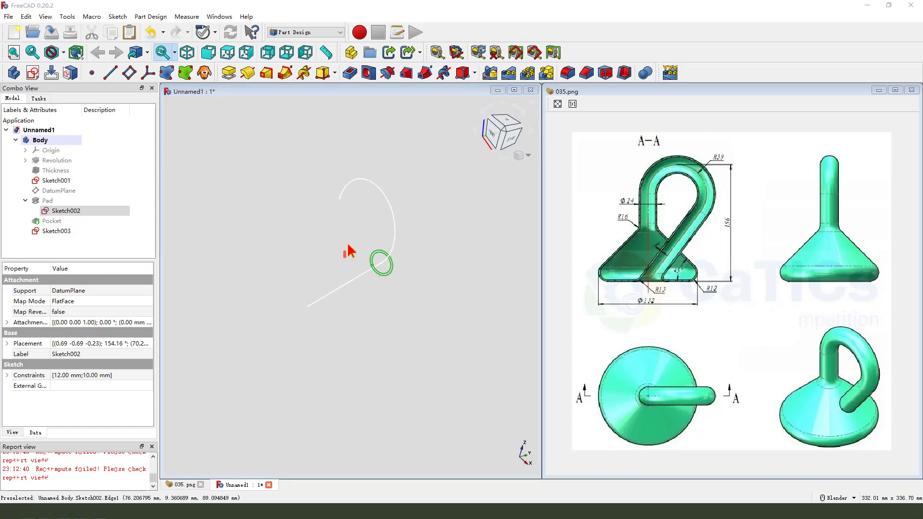
pyautogui.moveTo(344, 258); pyautogui.dragTo(349, 276)
pyautogui.moveTo(146, 220); pyautogui.dragTo(360, 258)
pyautogui.press('Escape')
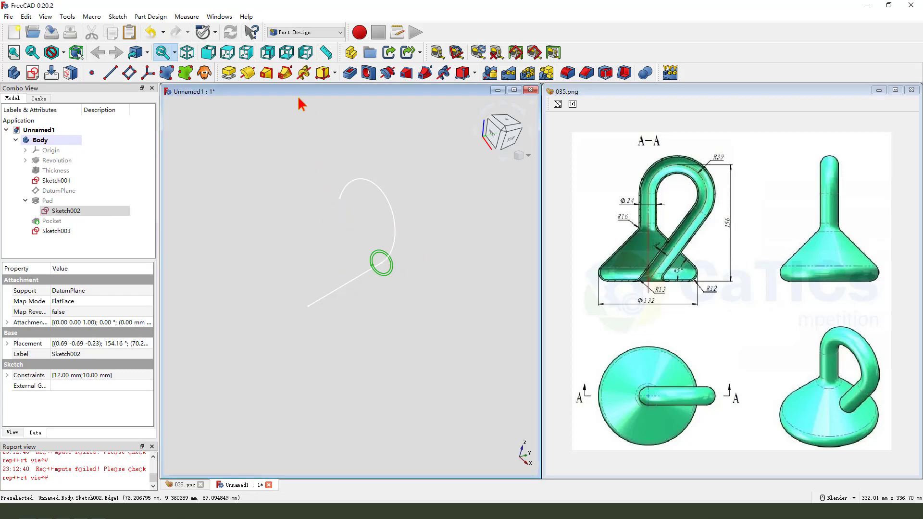
# Sweep the Sketch002 ring profile along the looping arc of Sketch003 as an additive pipe
pyautogui.click(285, 73)
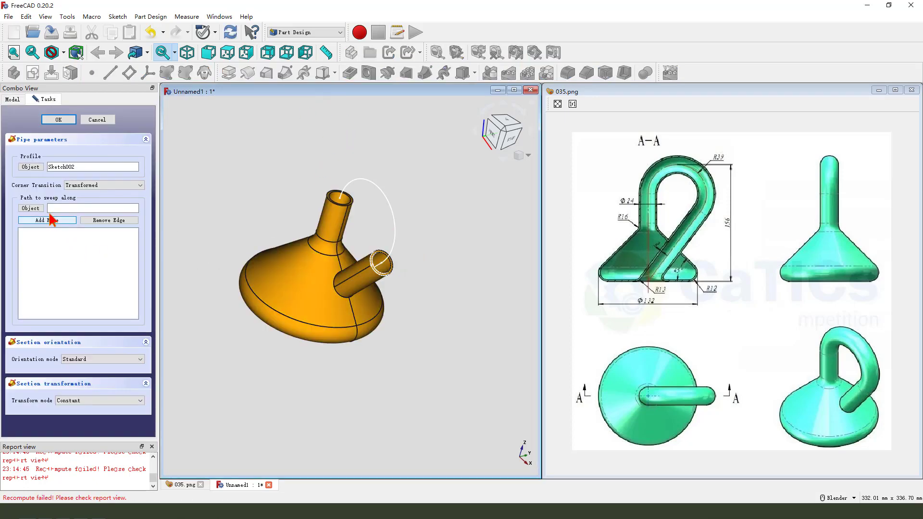
pyautogui.hotkey('ctrl', '2')
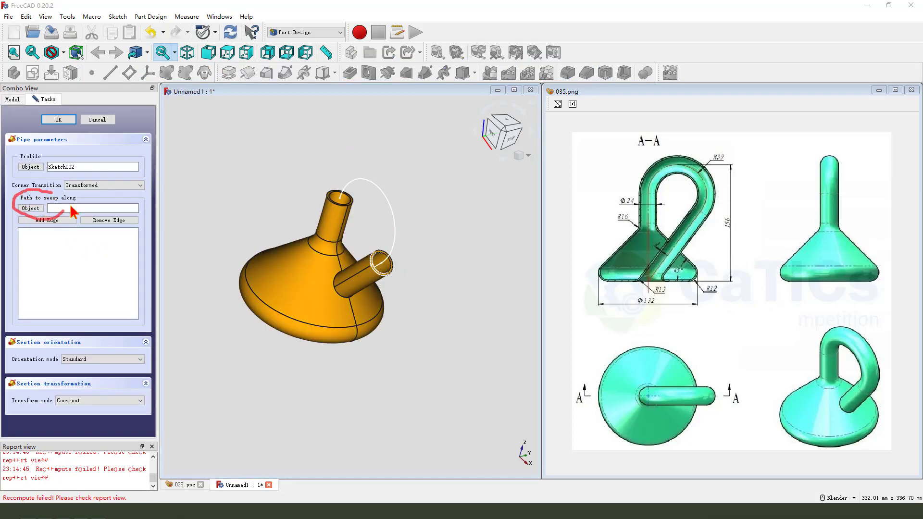
pyautogui.moveTo(78, 204)
pyautogui.mouseDown()
pyautogui.moveTo(321, 167)
pyautogui.moveTo(330, 191)
pyautogui.mouseUp()
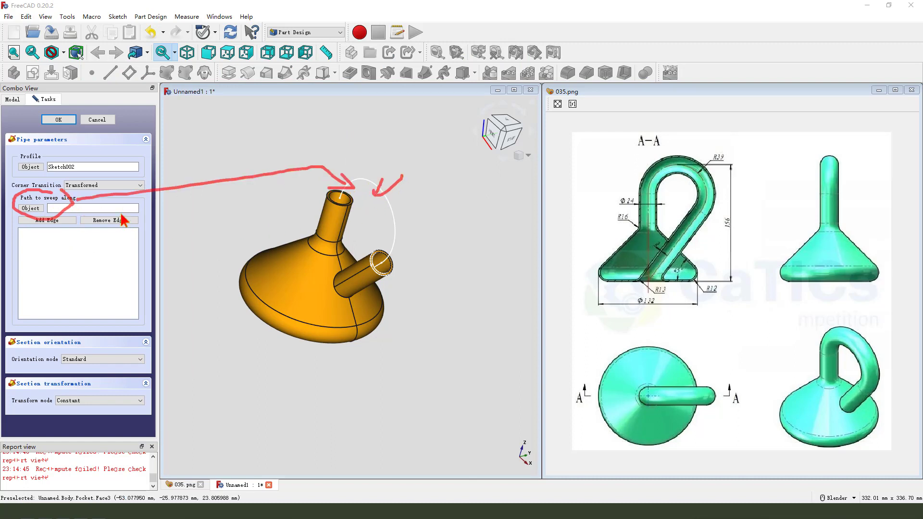
pyautogui.press('Escape')
pyautogui.click(30, 209)
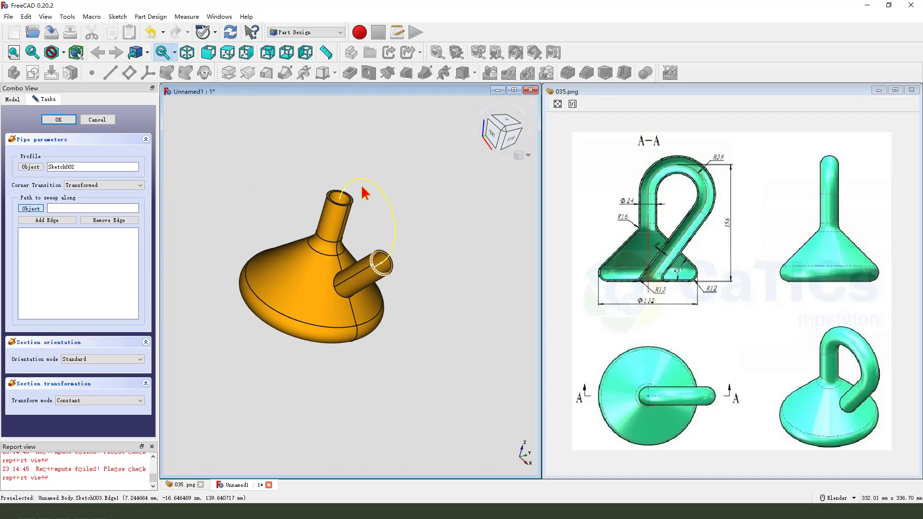
pyautogui.click(371, 195)
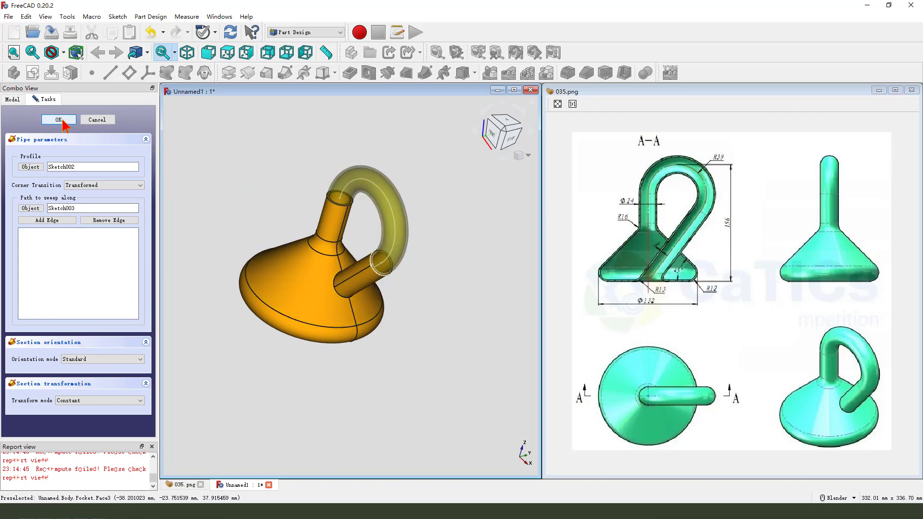
pyautogui.click(59, 120)
pyautogui.moveTo(395, 241); pyautogui.dragTo(384, 288, button='middle')
pyautogui.scroll(1, 400, 326)
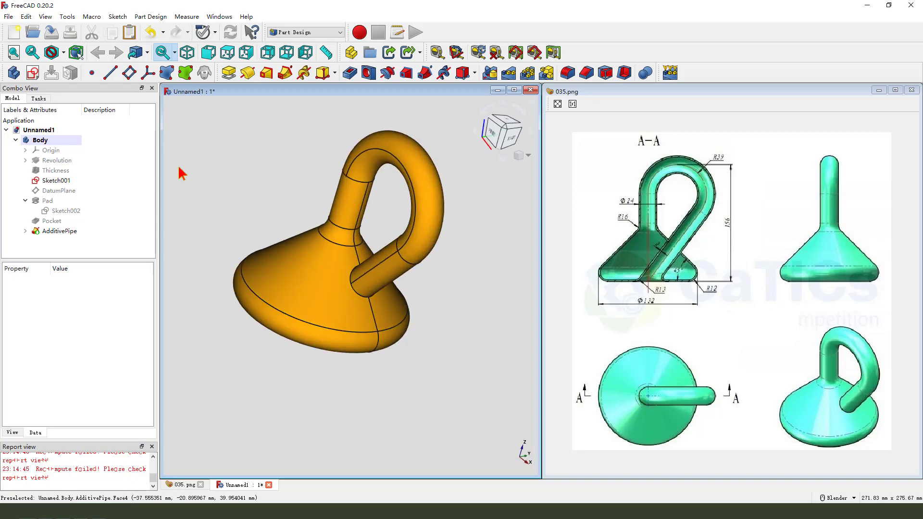
# Set the display to Wireframe and fillet the inner edge where the slanted tube meets the base floor with a 3 mm radius
pyautogui.click(63, 53)
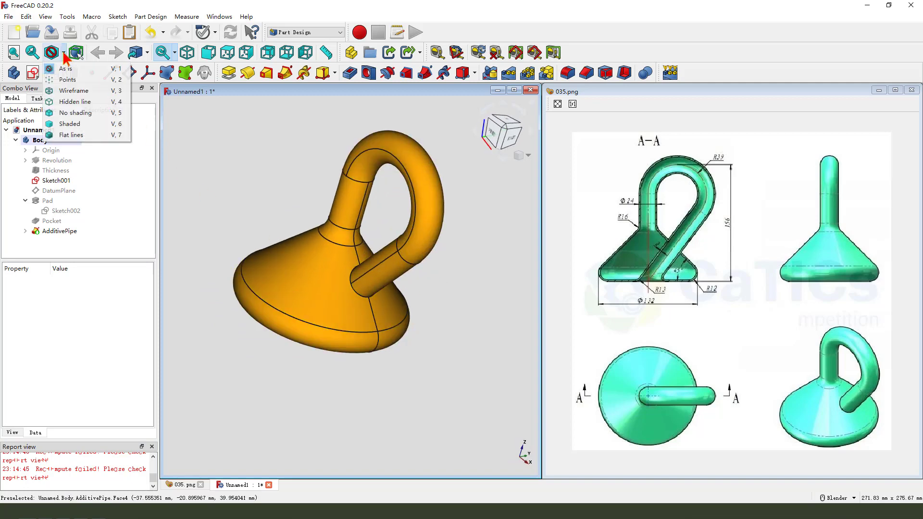
pyautogui.click(73, 91)
pyautogui.scroll(5, 357, 316)
pyautogui.moveTo(355, 285); pyautogui.dragTo(361, 288, button='middle')
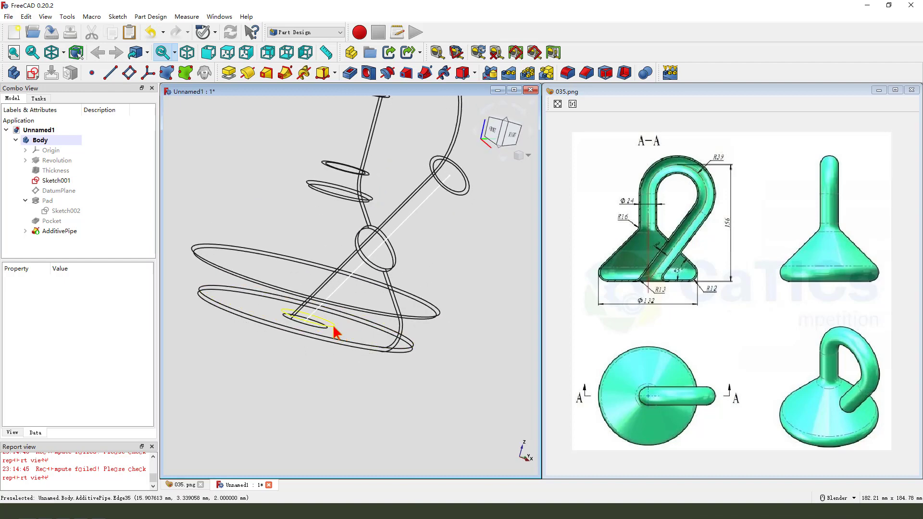
pyautogui.click(313, 325)
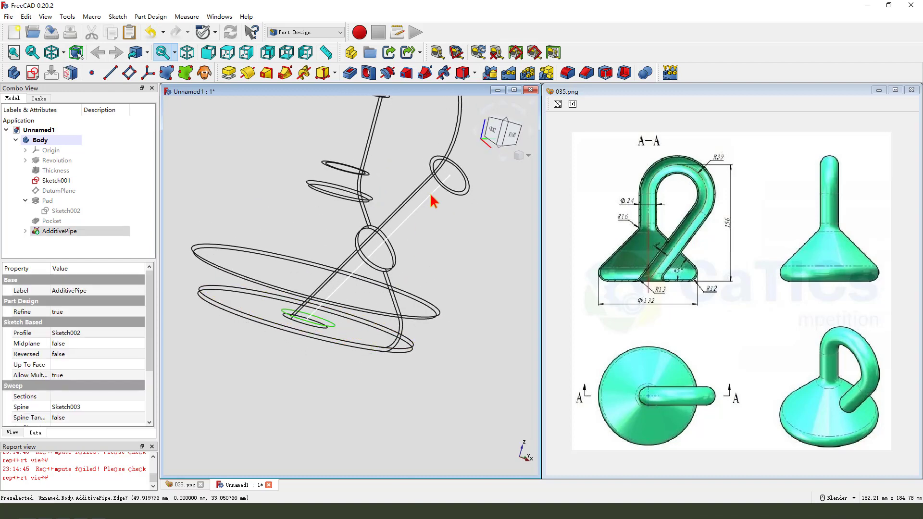
pyautogui.click(567, 75)
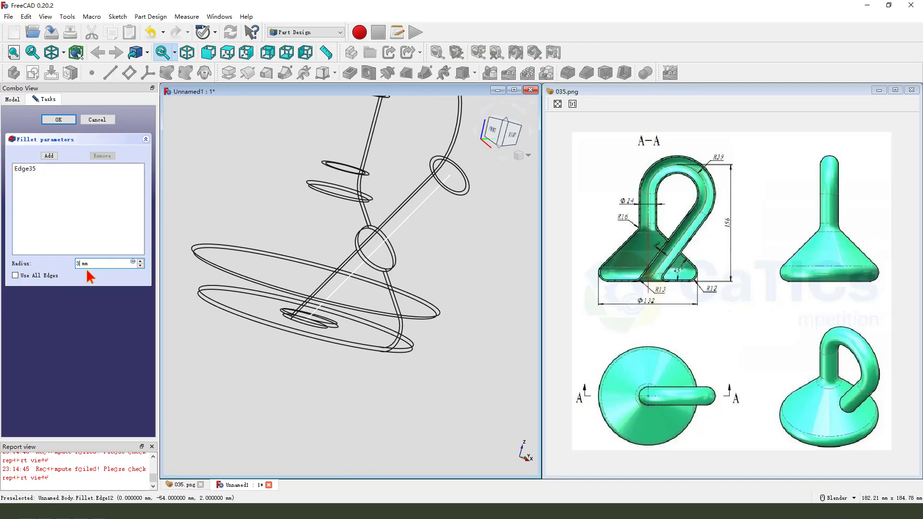
pyautogui.click(57, 123)
pyautogui.scroll(-2, 326, 311)
pyautogui.moveTo(379, 386); pyautogui.dragTo(384, 345, button='middle')
# Set the display back to As is and fillet the hole's edge on the underside of the base with a 5 mm radius
pyautogui.click(63, 53)
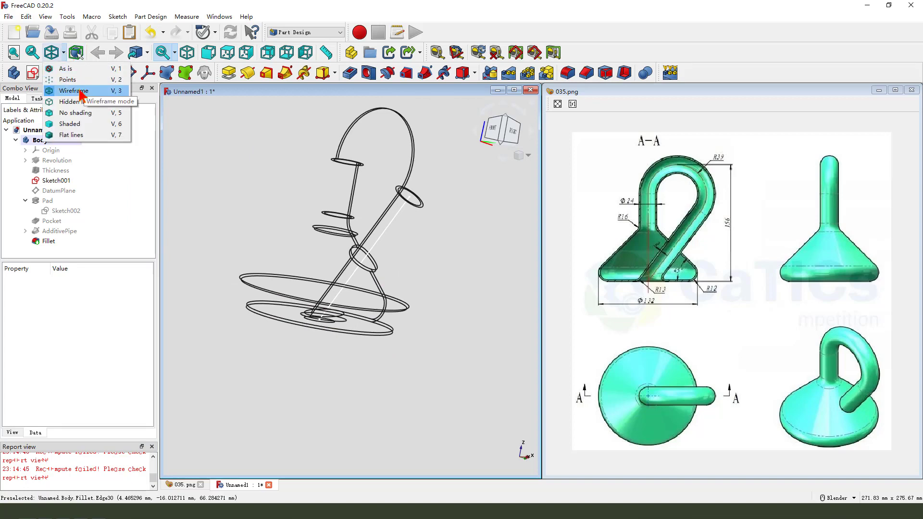
pyautogui.click(71, 72)
pyautogui.moveTo(319, 346); pyautogui.dragTo(348, 352, button='middle')
pyautogui.scroll(3, 332, 289)
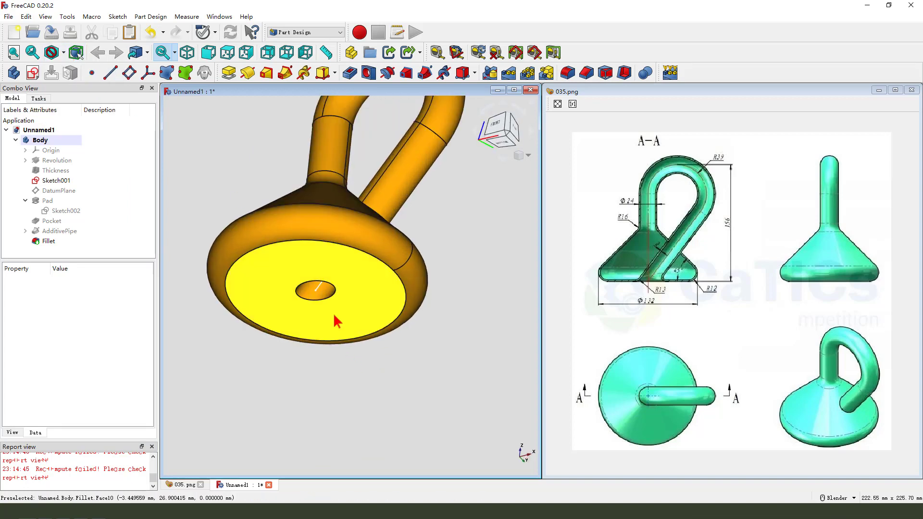
pyautogui.click(323, 300)
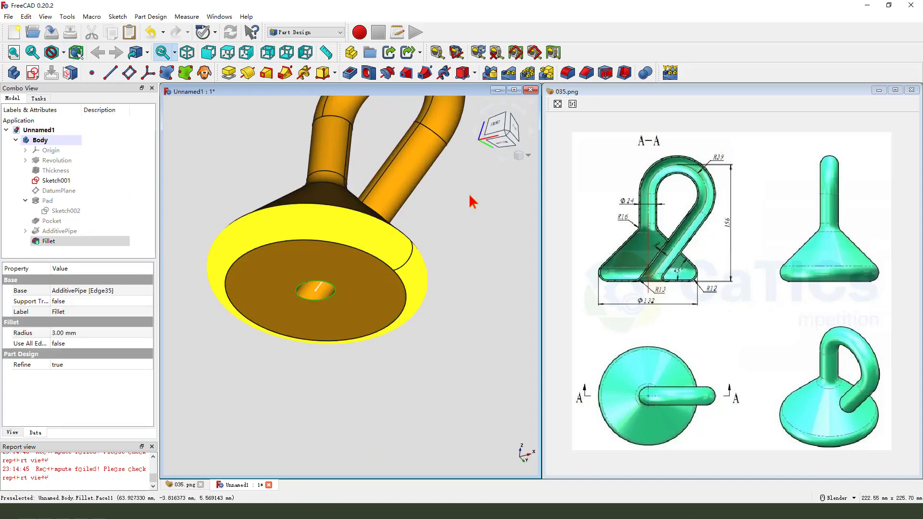
pyautogui.click(567, 73)
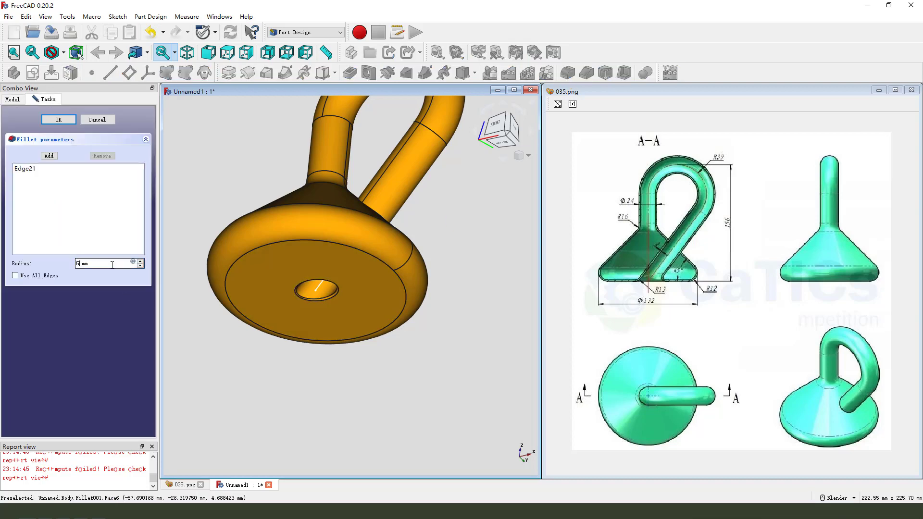
pyautogui.press('Return')
pyautogui.scroll(-3, 288, 299)
pyautogui.moveTo(306, 308); pyautogui.dragTo(326, 288, button='middle')
# Hide Sketch001, the slanted tube's path line
pyautogui.click(74, 180)
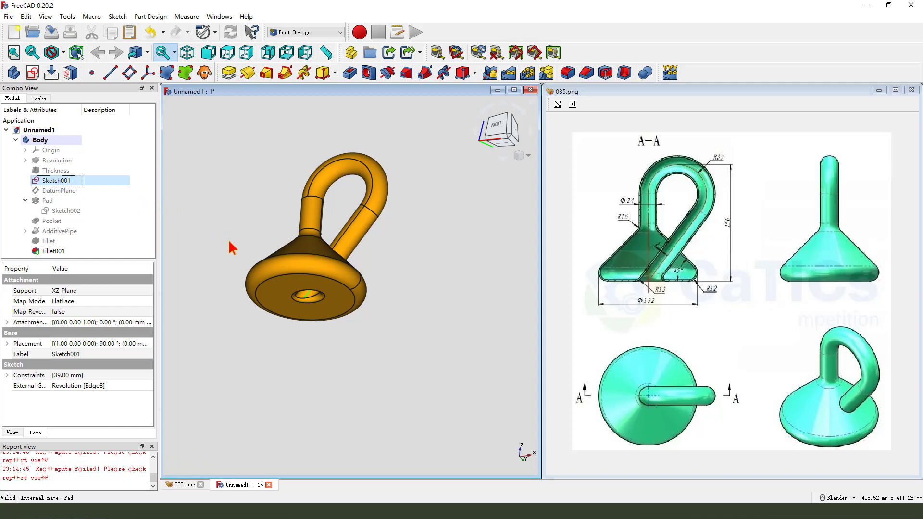
pyautogui.moveTo(298, 241); pyautogui.dragTo(361, 291, button='middle')
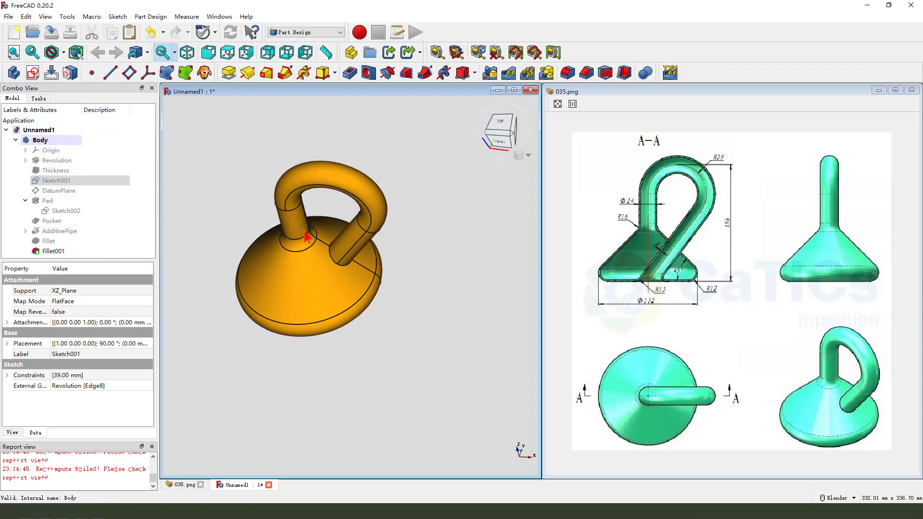
pyautogui.moveTo(313, 246)
pyautogui.mouseDown(button='middle')
pyautogui.moveTo(346, 188)
pyautogui.moveTo(307, 216)
pyautogui.mouseUp(button='middle')
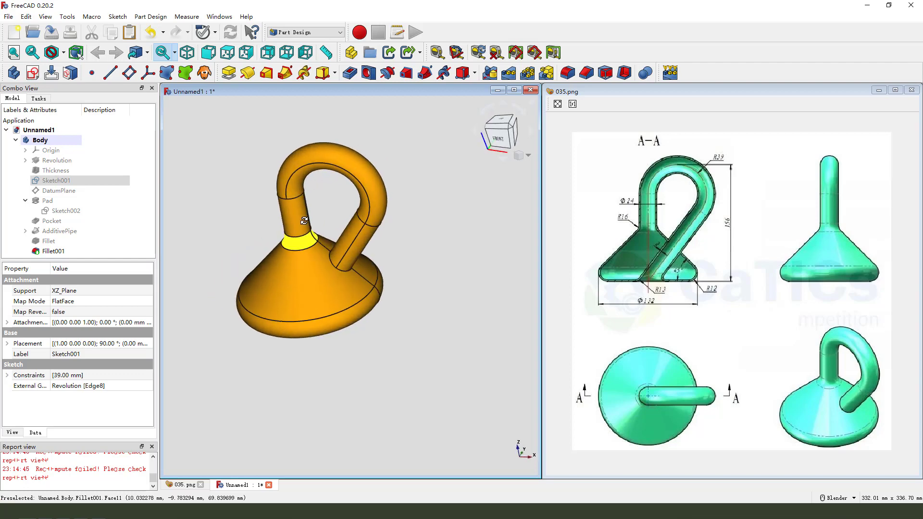
# Create a sketch on the XY plane and hide the Fillet001 solid
pyautogui.click(32, 74)
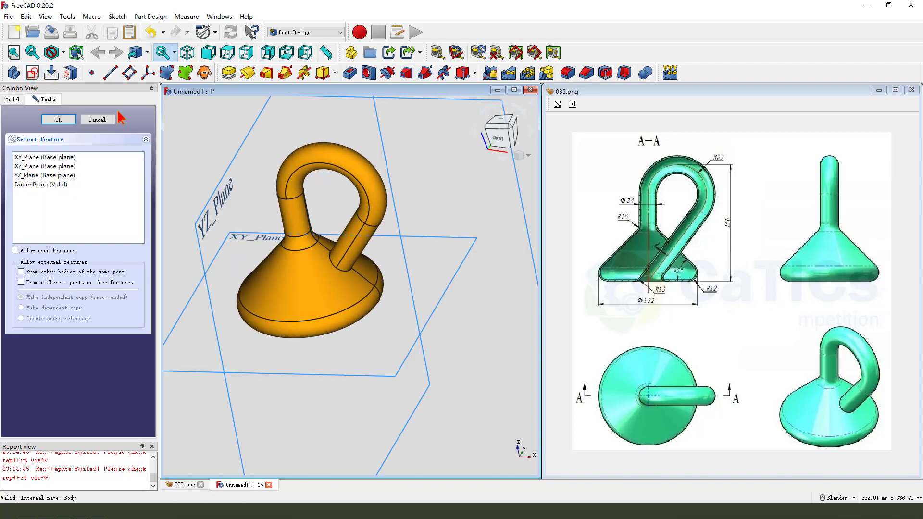
pyautogui.click(417, 267)
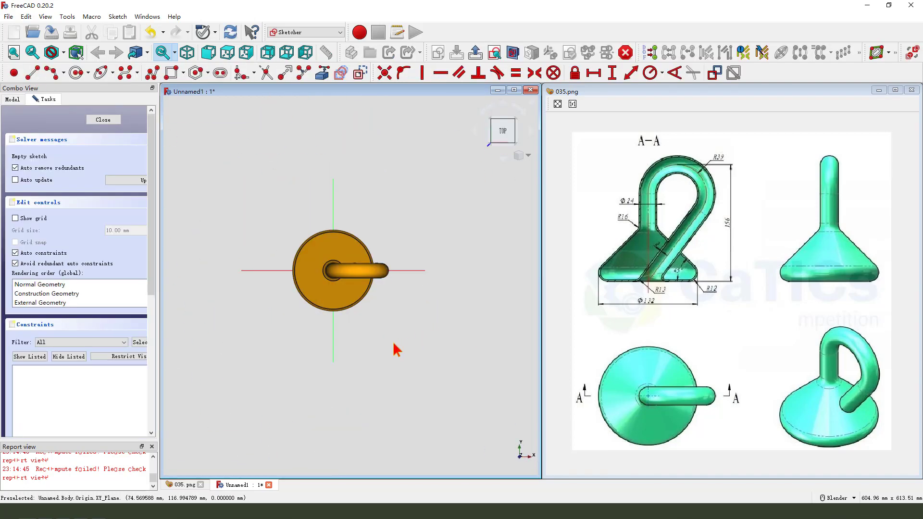
pyautogui.click(15, 99)
pyautogui.click(62, 244)
pyautogui.press('space')
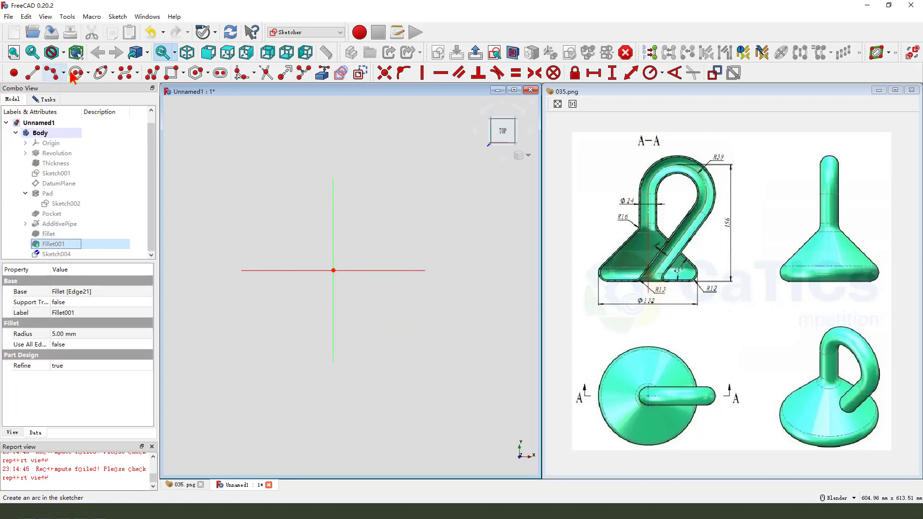
# Draw a rectangle about 245 mm wide from the origin into the positive X, negative Y quadrant and finish the sketch
pyautogui.click(171, 73)
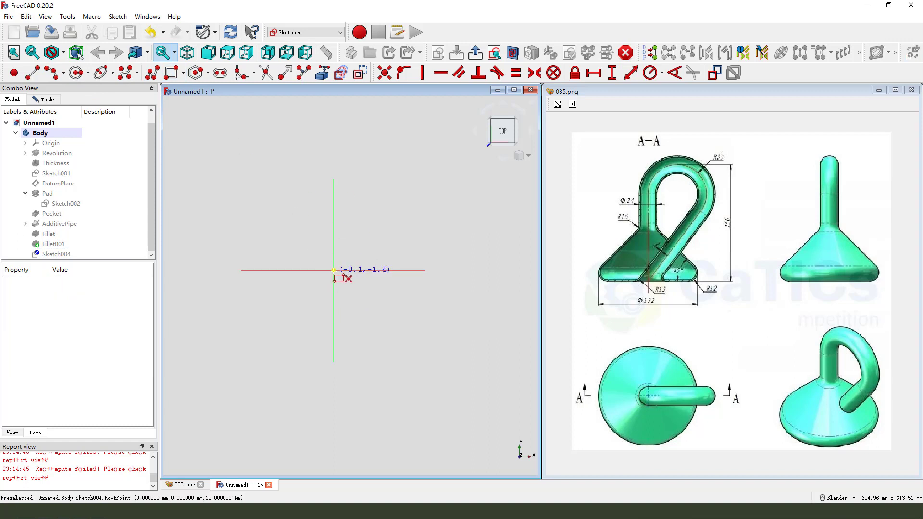
pyautogui.click(333, 270)
pyautogui.click(426, 357)
pyautogui.moveTo(426, 357); pyautogui.dragTo(485, 408)
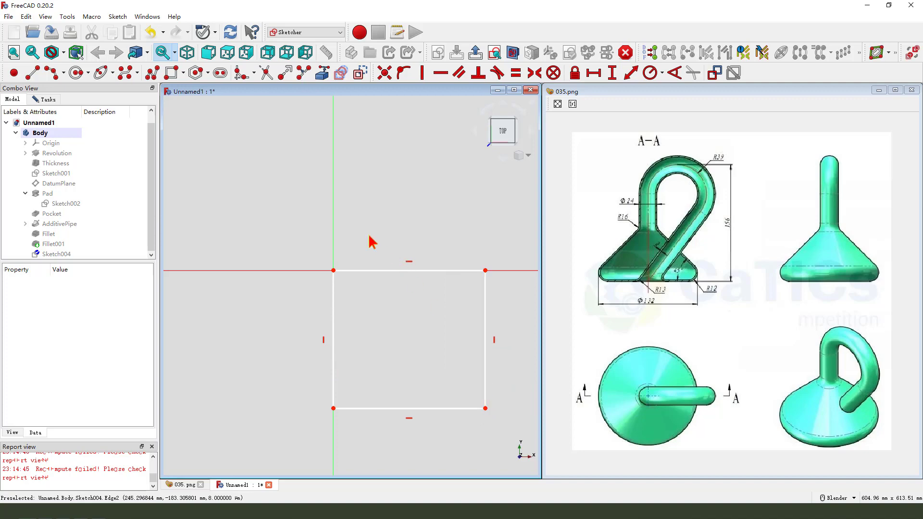
pyautogui.click(476, 52)
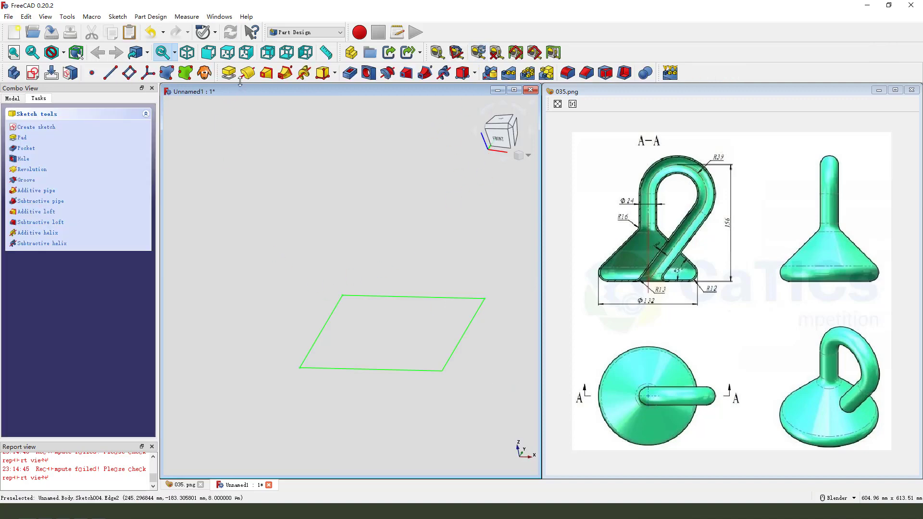
# Cut away the quarter of the part over the rectangle with a reversed Through all pocket to expose the hollow interior
pyautogui.click(350, 73)
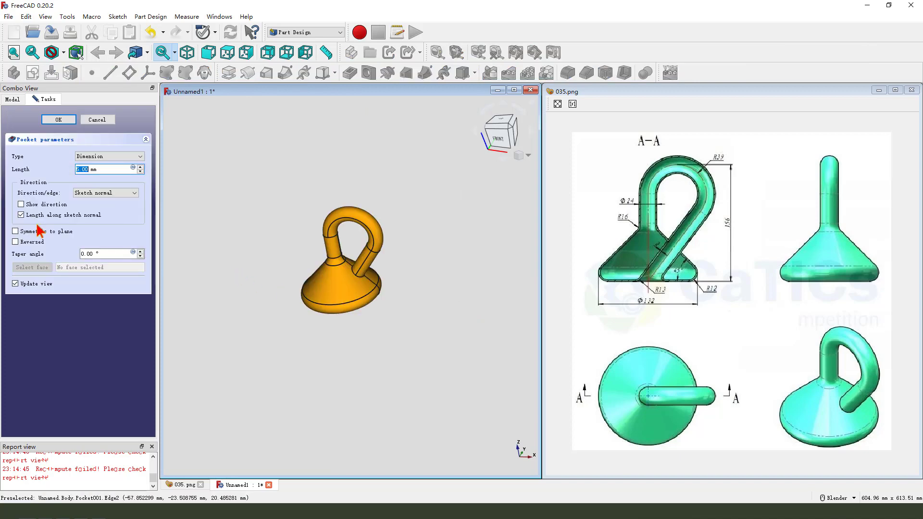
pyautogui.click(34, 243)
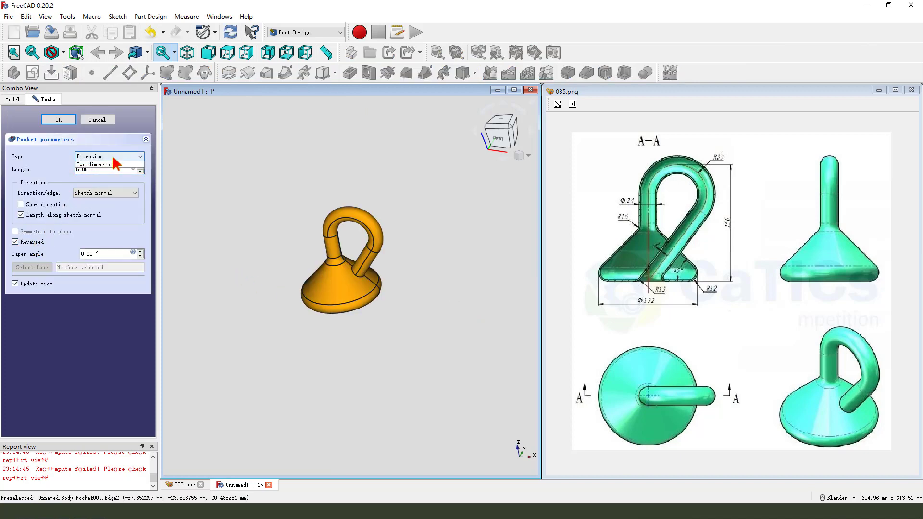
pyautogui.click(113, 169)
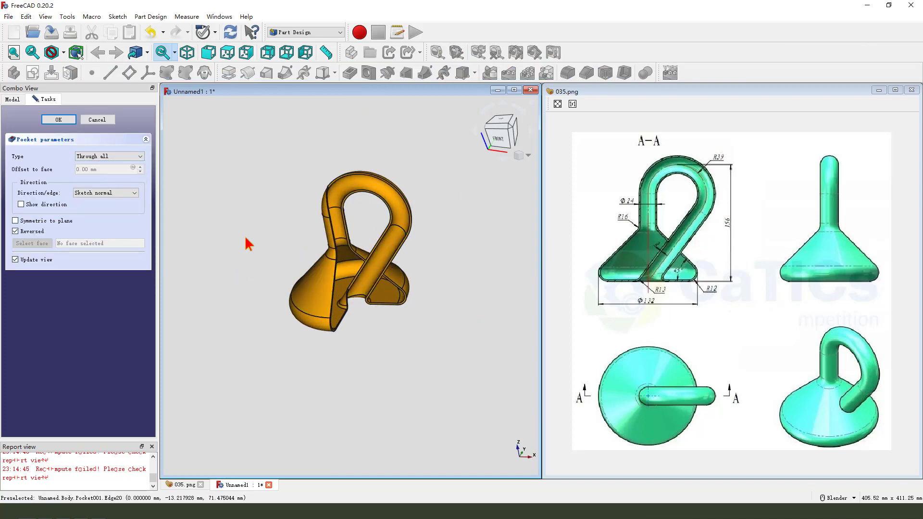
pyautogui.moveTo(421, 333)
pyautogui.mouseDown(button='middle')
pyautogui.moveTo(399, 309)
pyautogui.moveTo(410, 357)
pyautogui.moveTo(408, 329)
pyautogui.mouseUp(button='middle')
pyautogui.scroll(4, 344, 255)
pyautogui.moveTo(345, 259); pyautogui.dragTo(370, 333, button='middle')
pyautogui.scroll(-3, 401, 293)
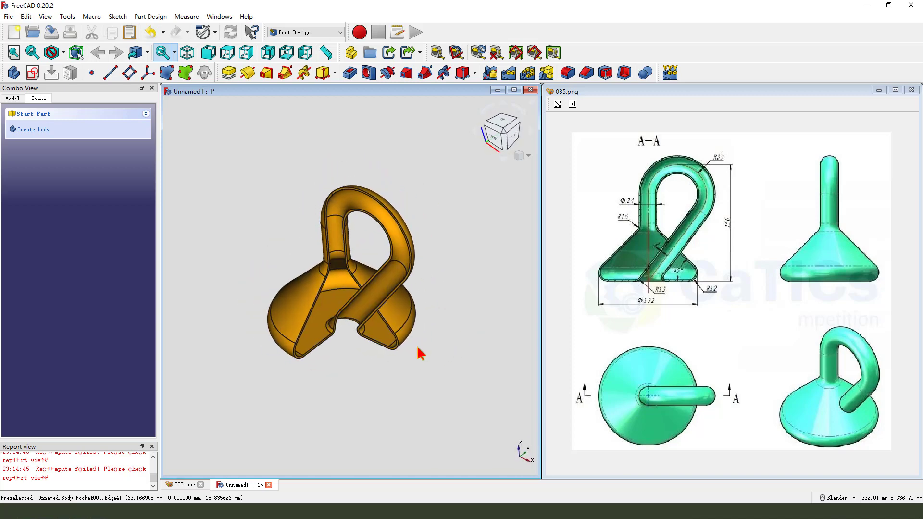